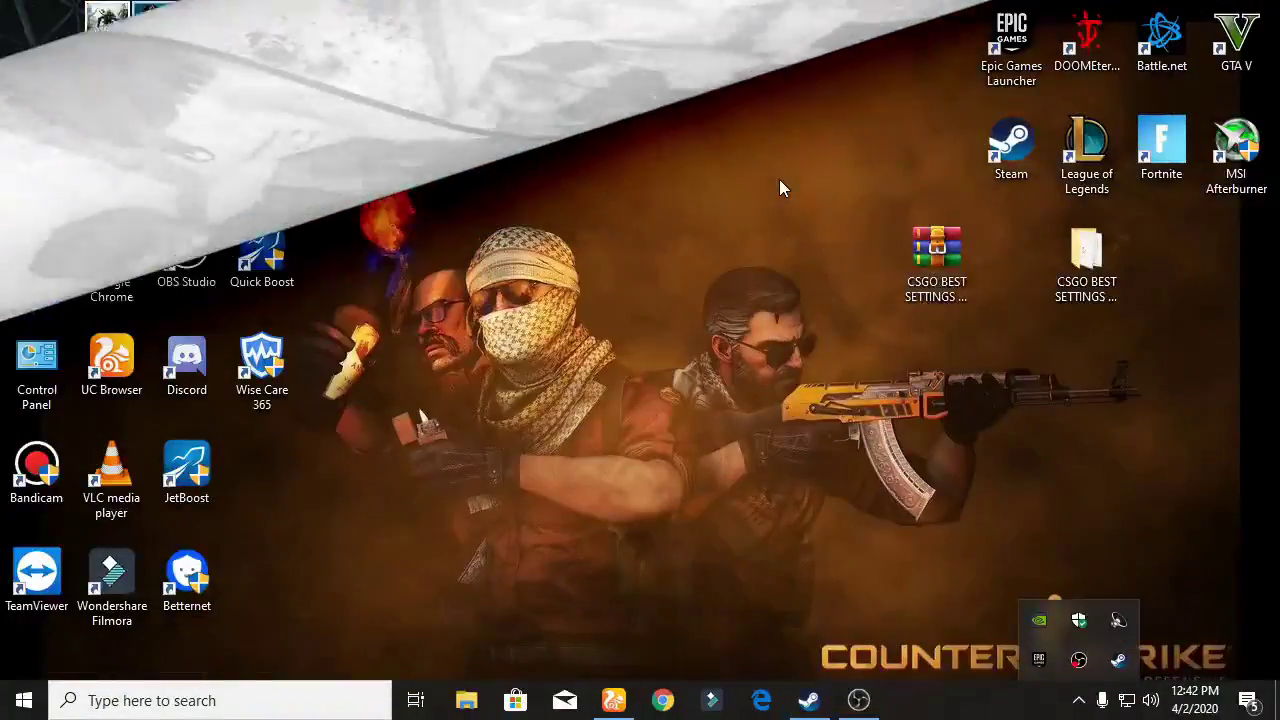
pyautogui.rightClick(779, 179)
pyautogui.click(829, 240)
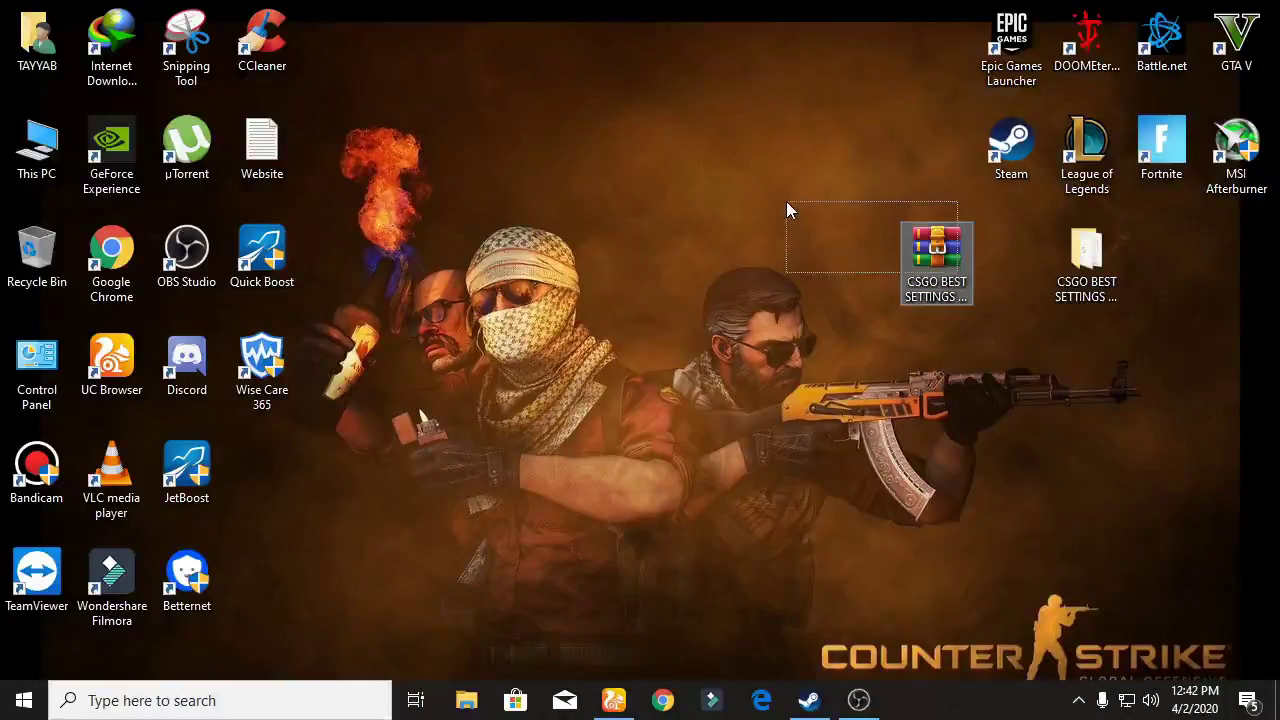
pyautogui.moveTo(947, 253); pyautogui.dragTo(711, 243)
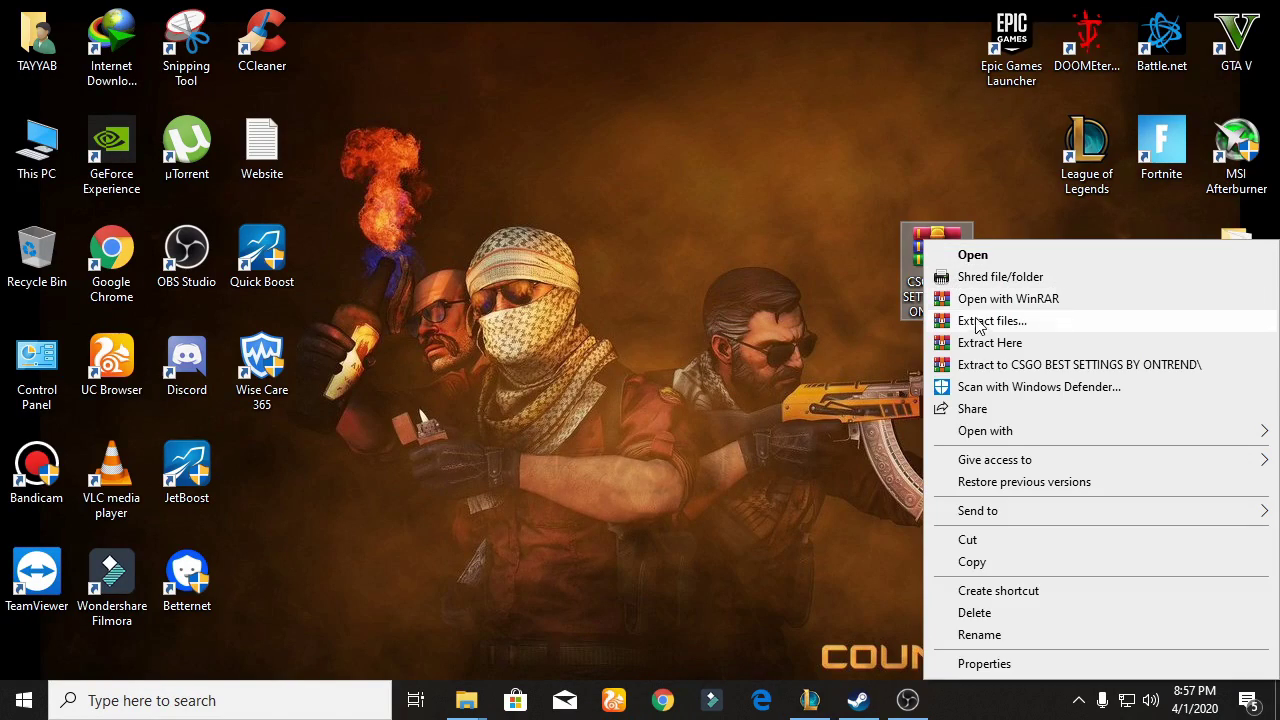
# Step: Extract the CSGO BEST SETTINGS BY ONTREND archive onto the desktop and move the extracted folder closer to the archive
pyautogui.click(990, 340)
pyautogui.click(601, 451)
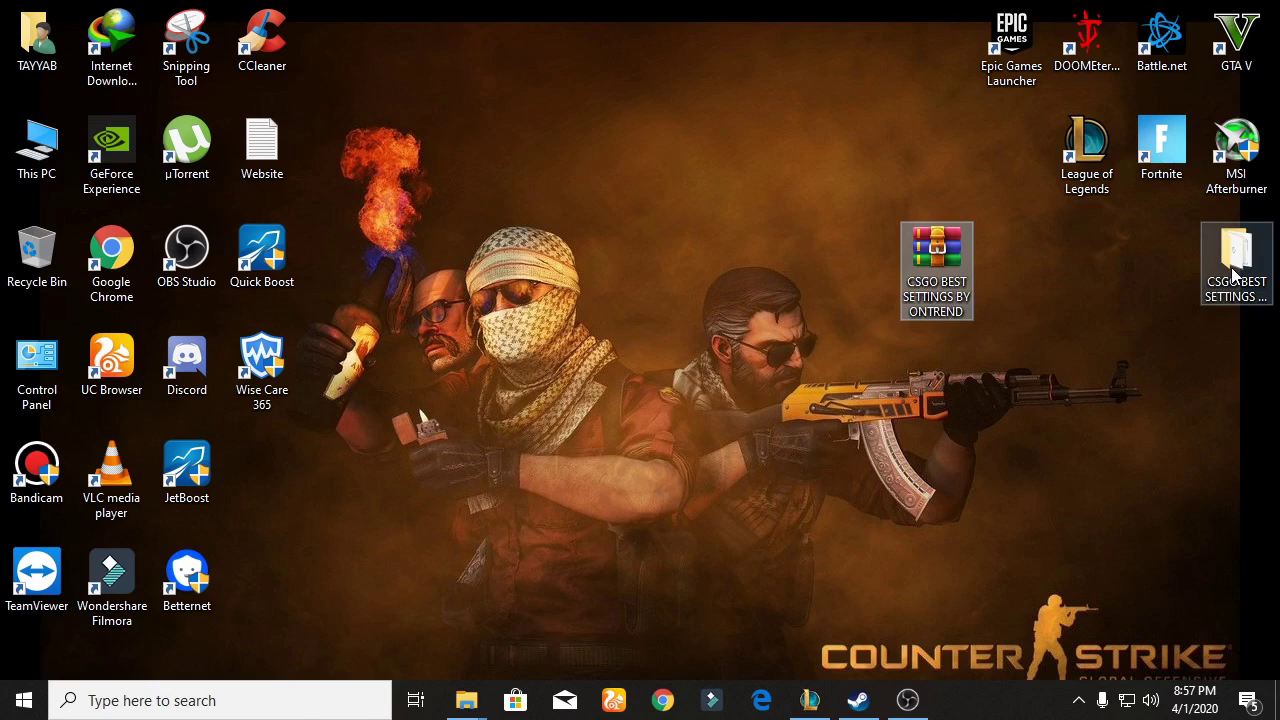
pyautogui.moveTo(1232, 277); pyautogui.dragTo(1108, 268)
# Step: In the extracted folder, open the Medium end settings for the GTX 950 from the Nvidia FPS booster pack
pyautogui.doubleClick(1101, 280)
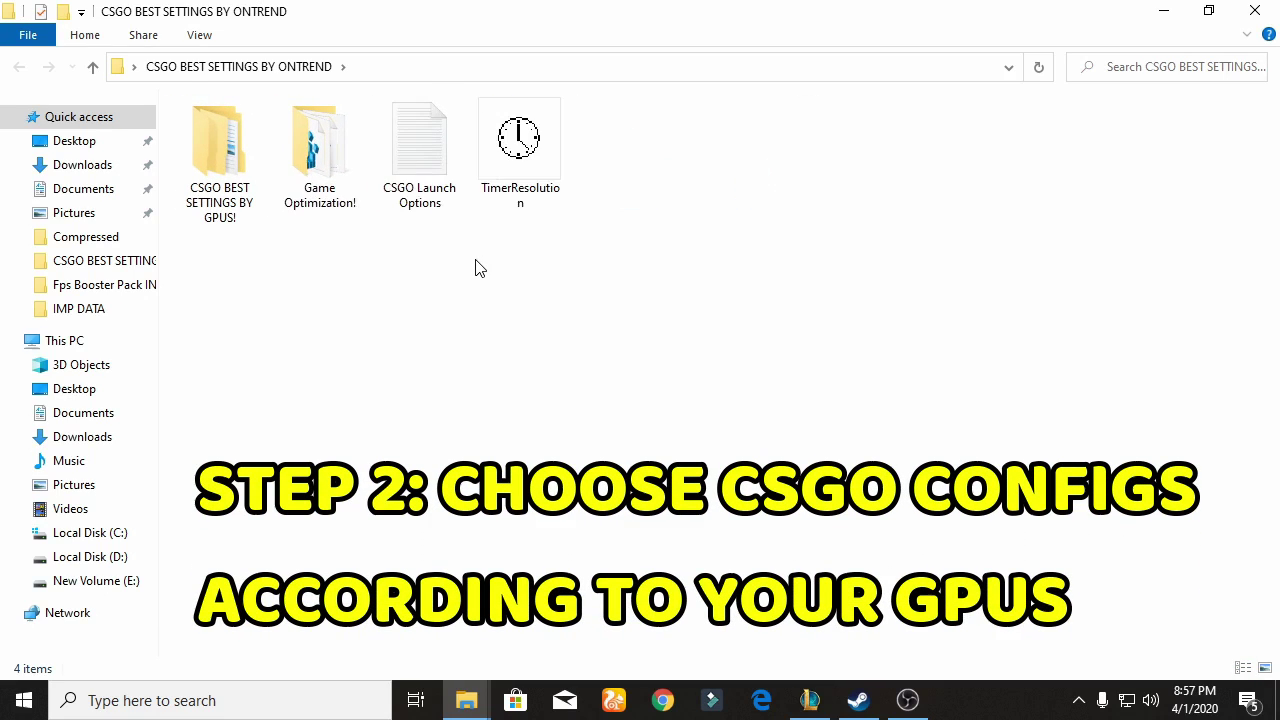
pyautogui.doubleClick(226, 180)
pyautogui.click(297, 137)
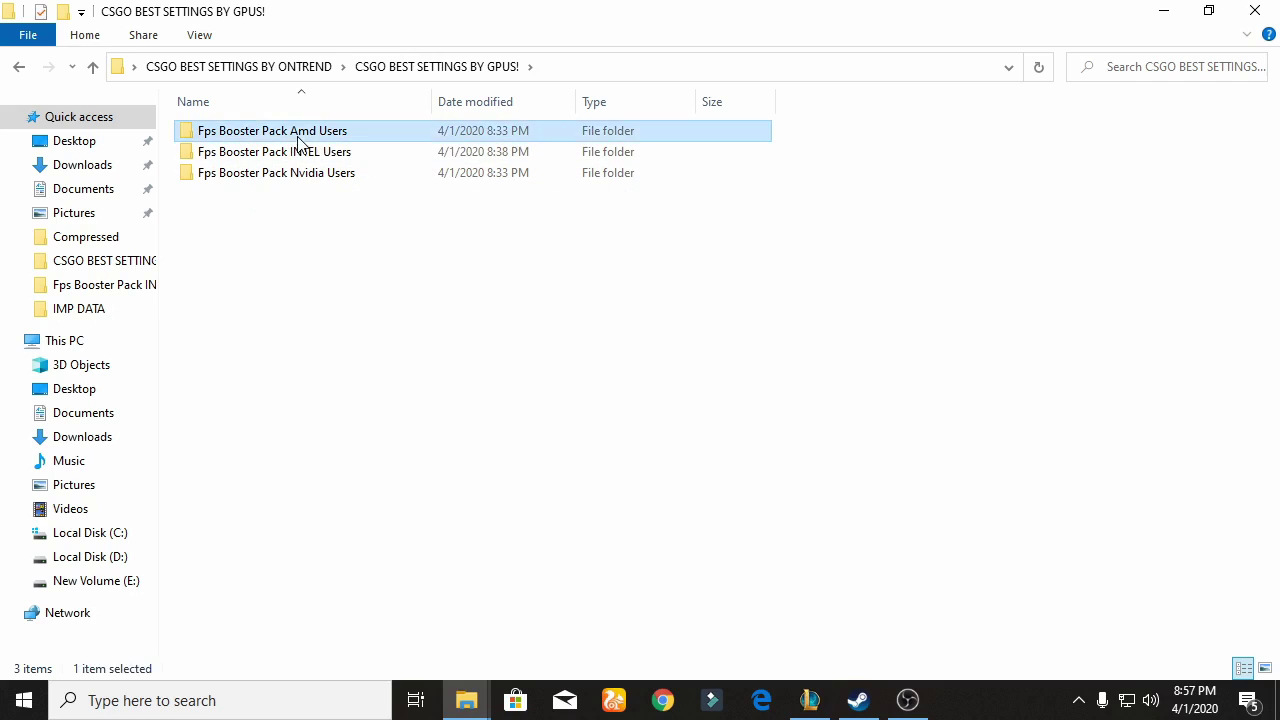
pyautogui.click(304, 152)
pyautogui.doubleClick(312, 174)
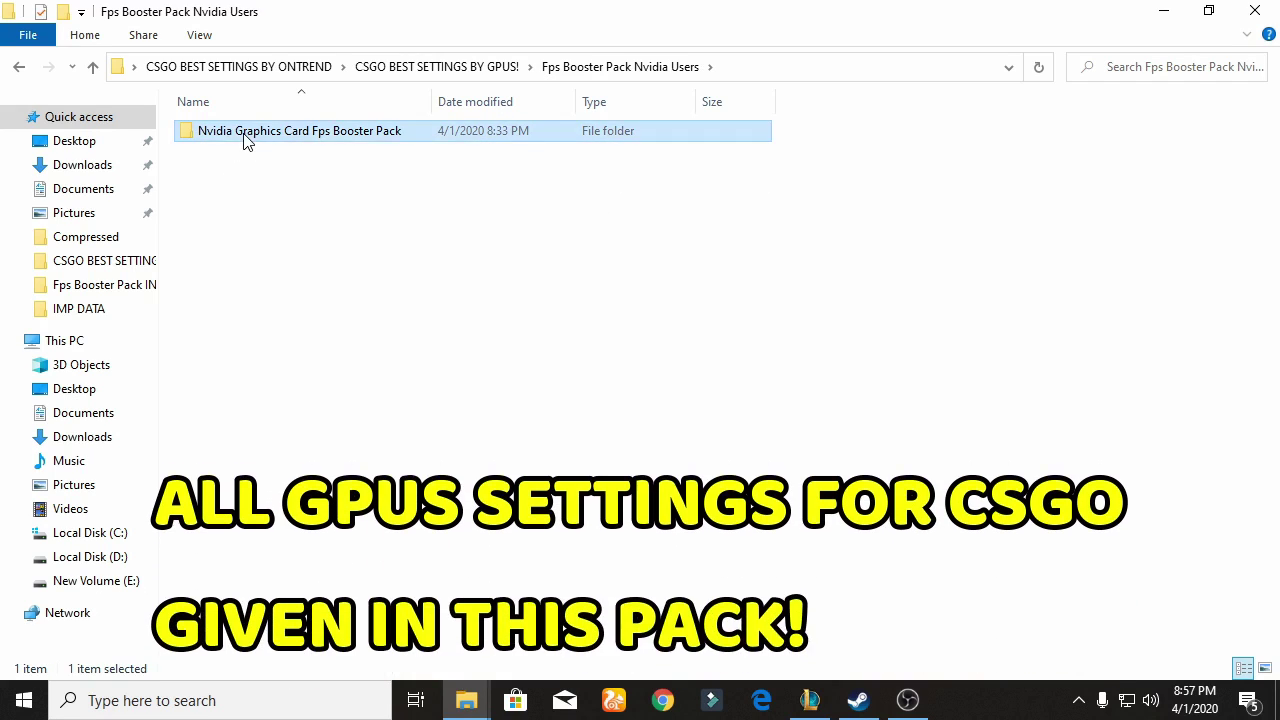
pyautogui.doubleClick(245, 140)
pyautogui.scroll(-4, 251, 203)
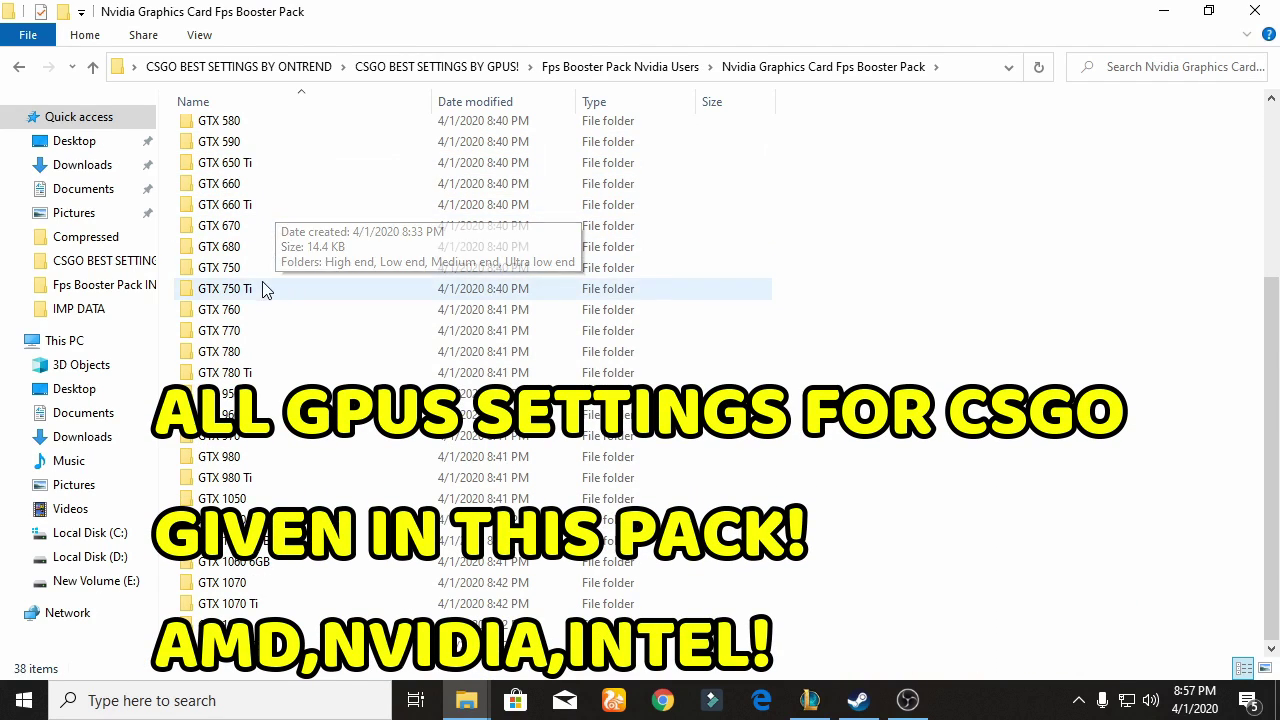
pyautogui.doubleClick(222, 395)
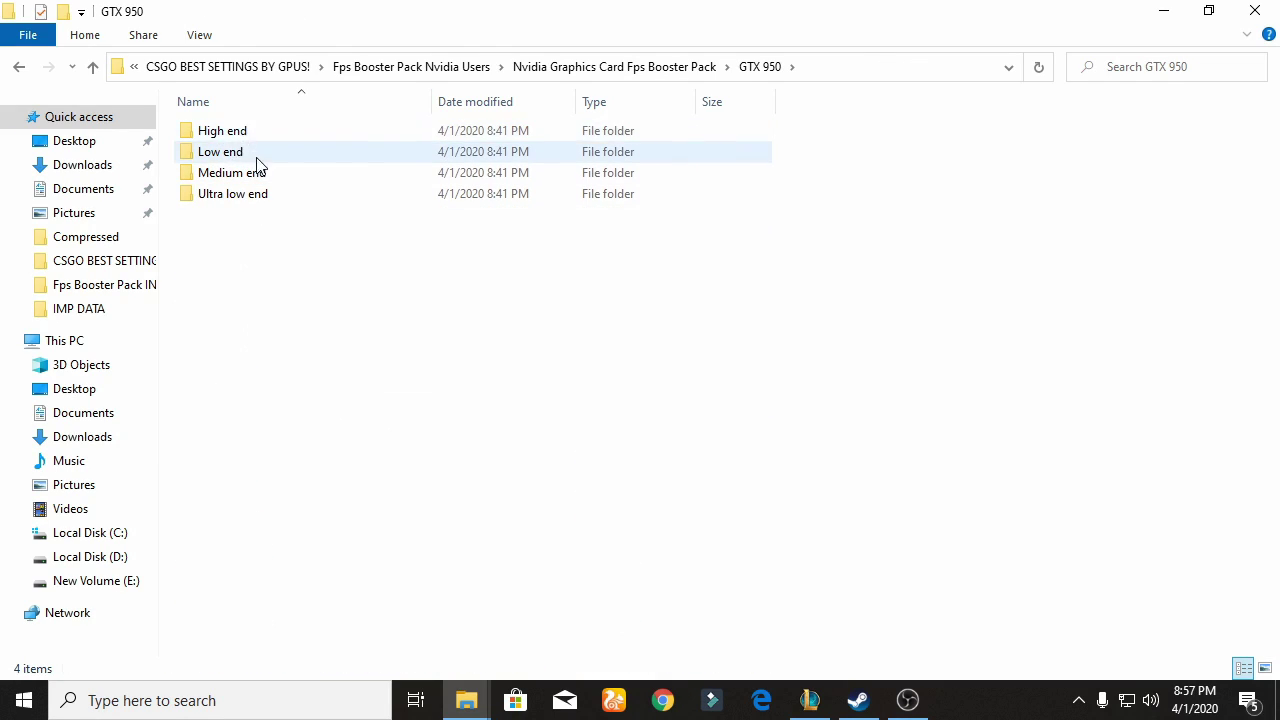
pyautogui.doubleClick(258, 175)
# Step: Copy the autoexec, video and videodefaults files from the Medium end folder and minimize the window
pyautogui.moveTo(235, 202); pyautogui.dragTo(228, 136)
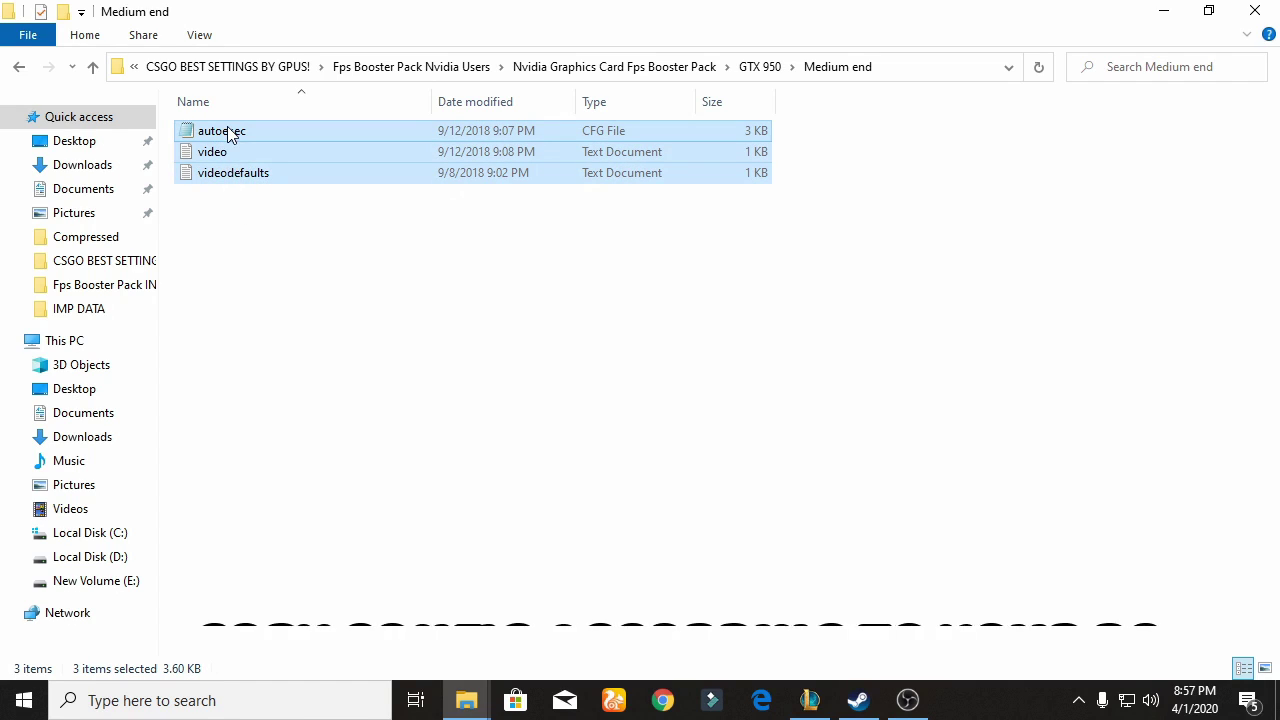
pyautogui.rightClick(228, 136)
pyautogui.click(277, 427)
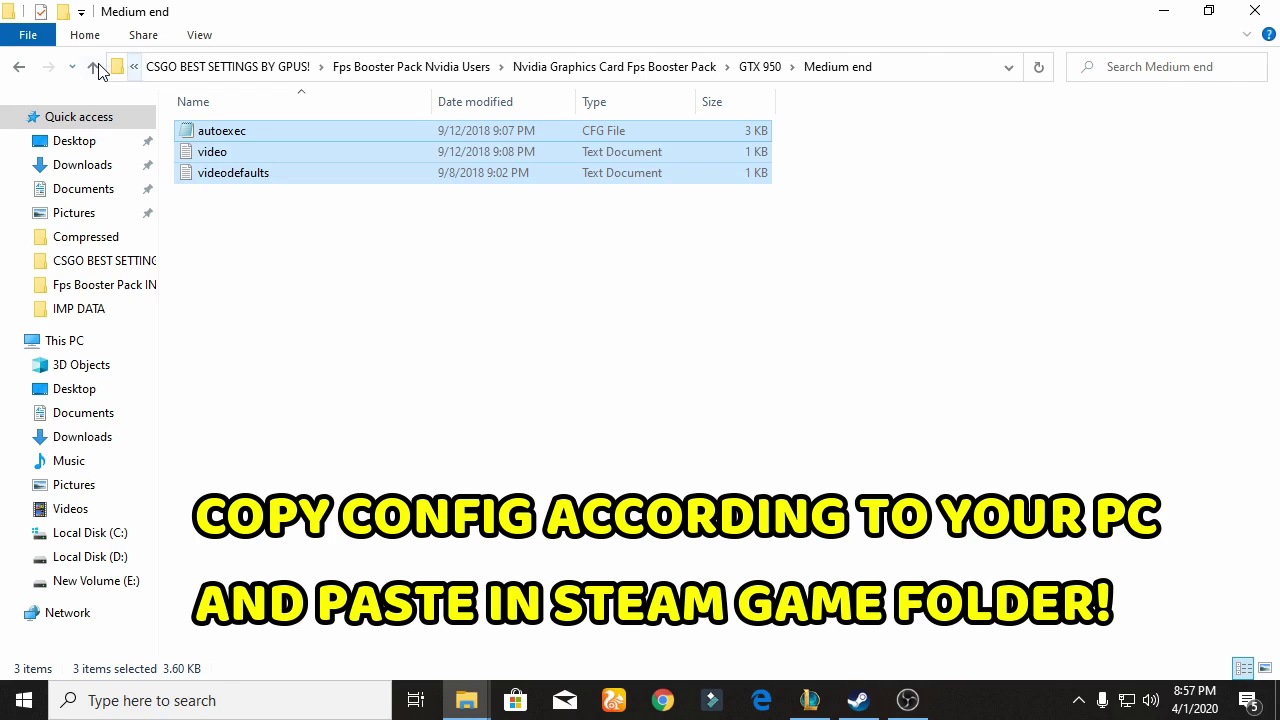
pyautogui.click(1170, 10)
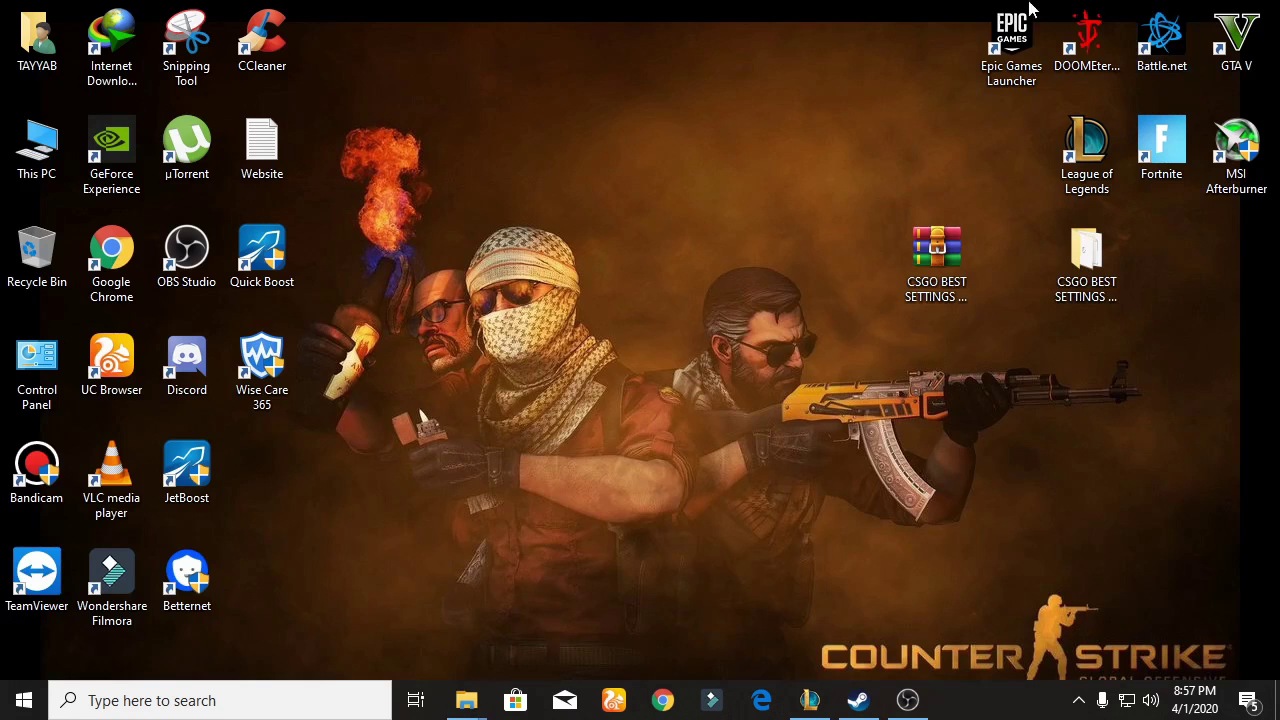
# Step: Open the 730\local\cfg folder inside the account's Steam userdata directory on New Volume (E:)
pyautogui.doubleClick(66, 151)
pyautogui.doubleClick(758, 298)
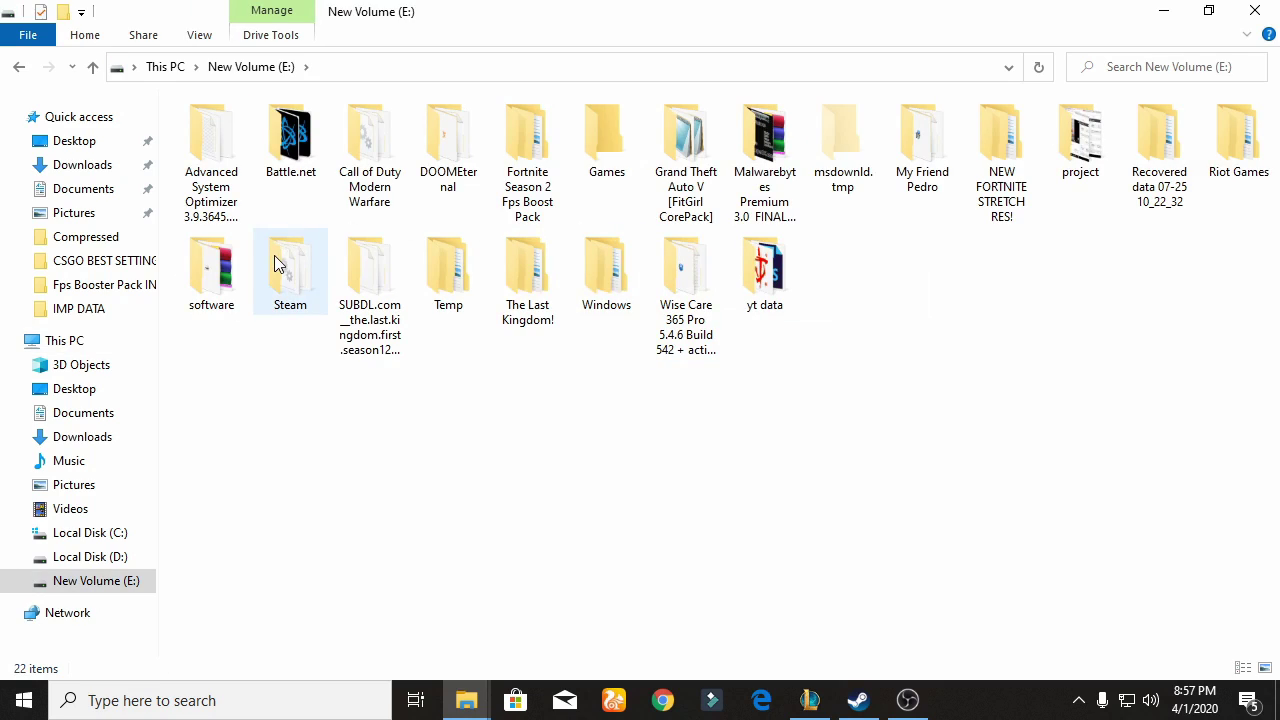
pyautogui.doubleClick(278, 263)
pyautogui.scroll(-7, 286, 229)
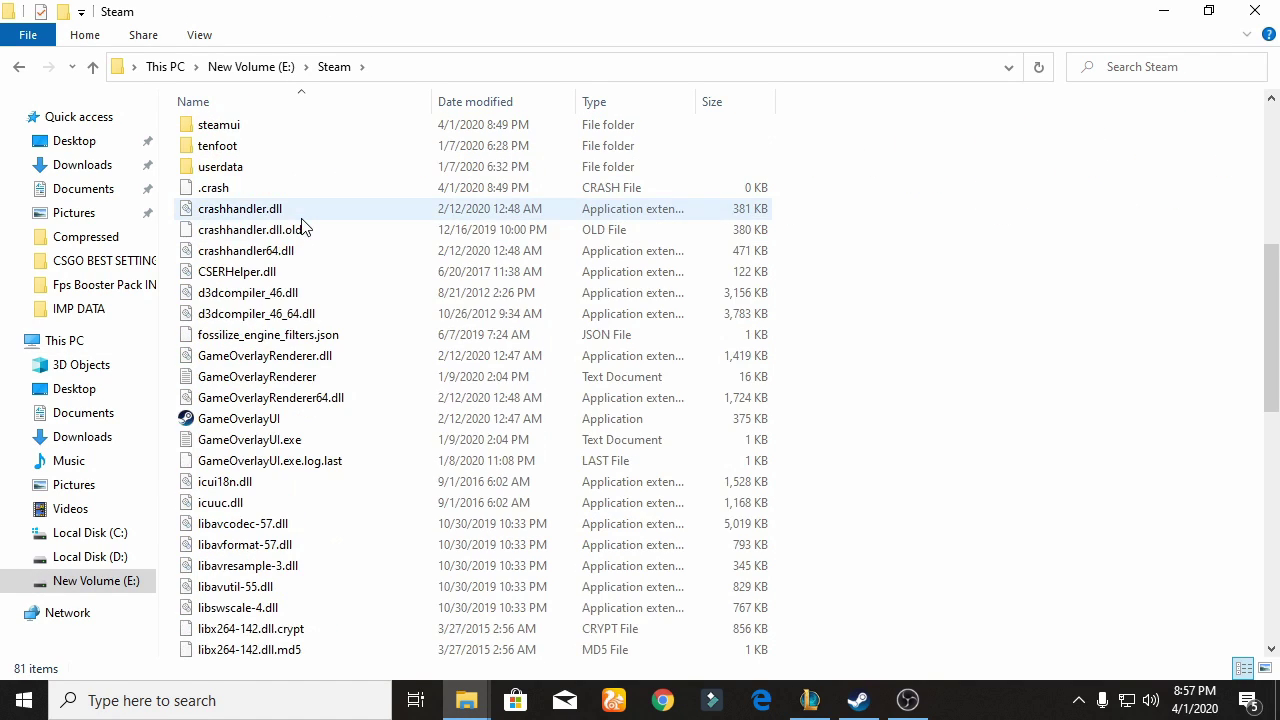
pyautogui.scroll(2, 305, 228)
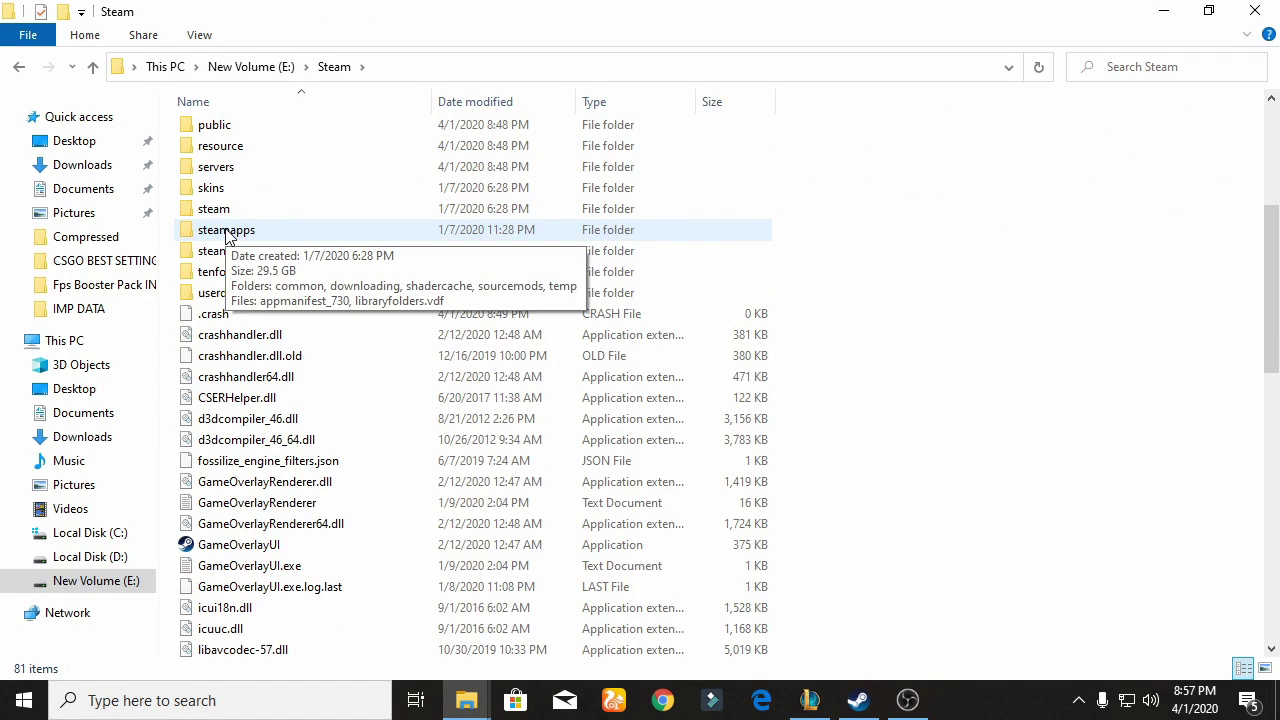
pyautogui.doubleClick(240, 293)
pyautogui.doubleClick(245, 135)
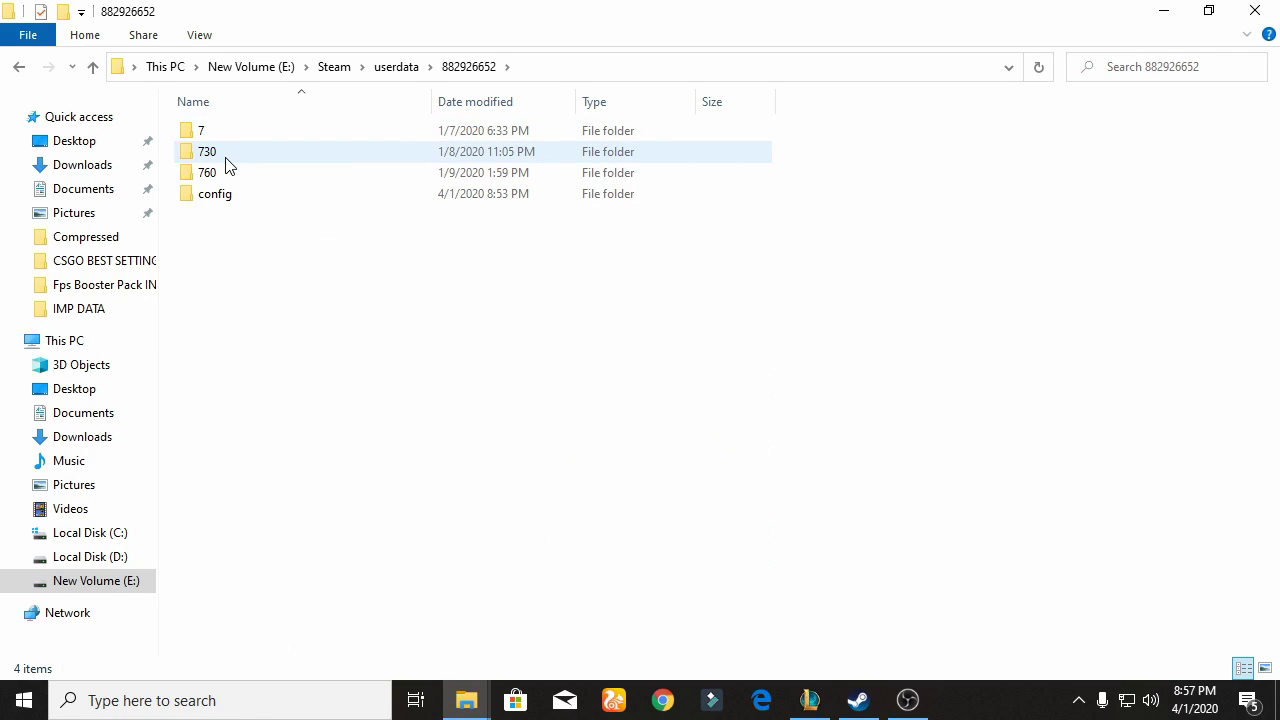
pyautogui.doubleClick(228, 156)
pyautogui.doubleClick(238, 139)
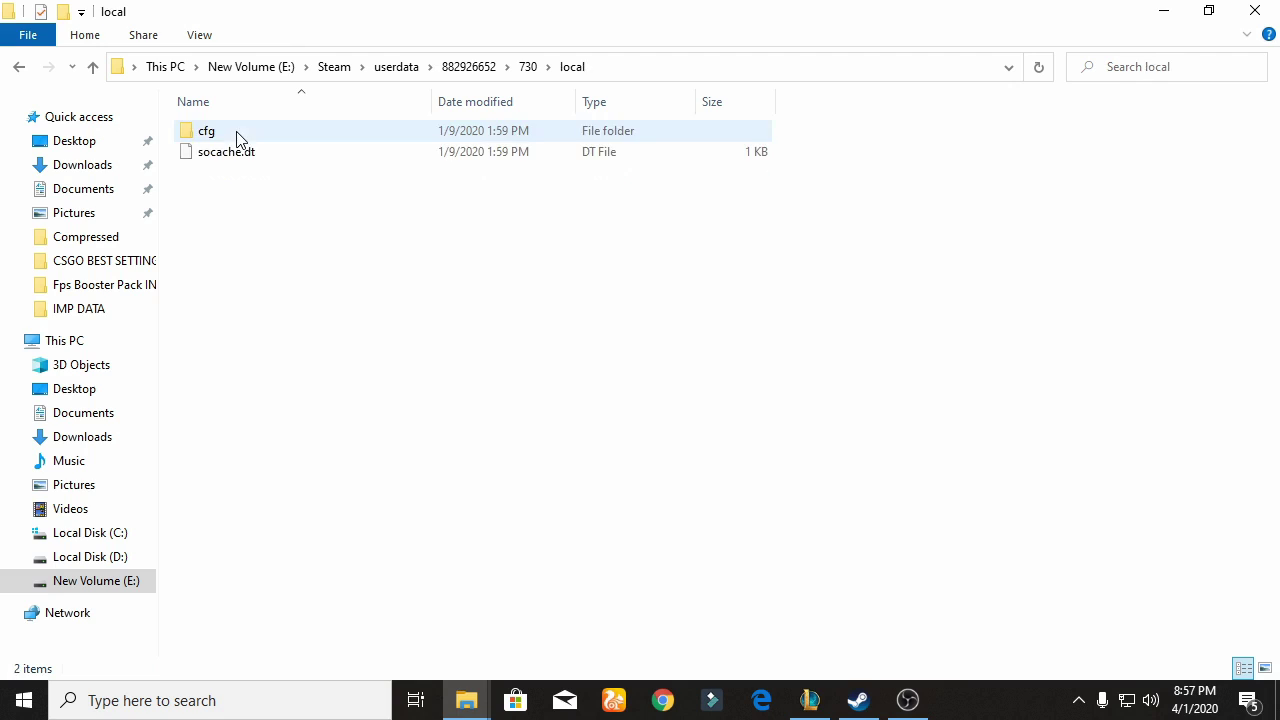
pyautogui.doubleClick(235, 134)
# Step: Delete all existing files in the game's cfg folder
pyautogui.moveTo(245, 270); pyautogui.dragTo(246, 130)
pyautogui.rightClick(246, 130)
pyautogui.click(300, 453)
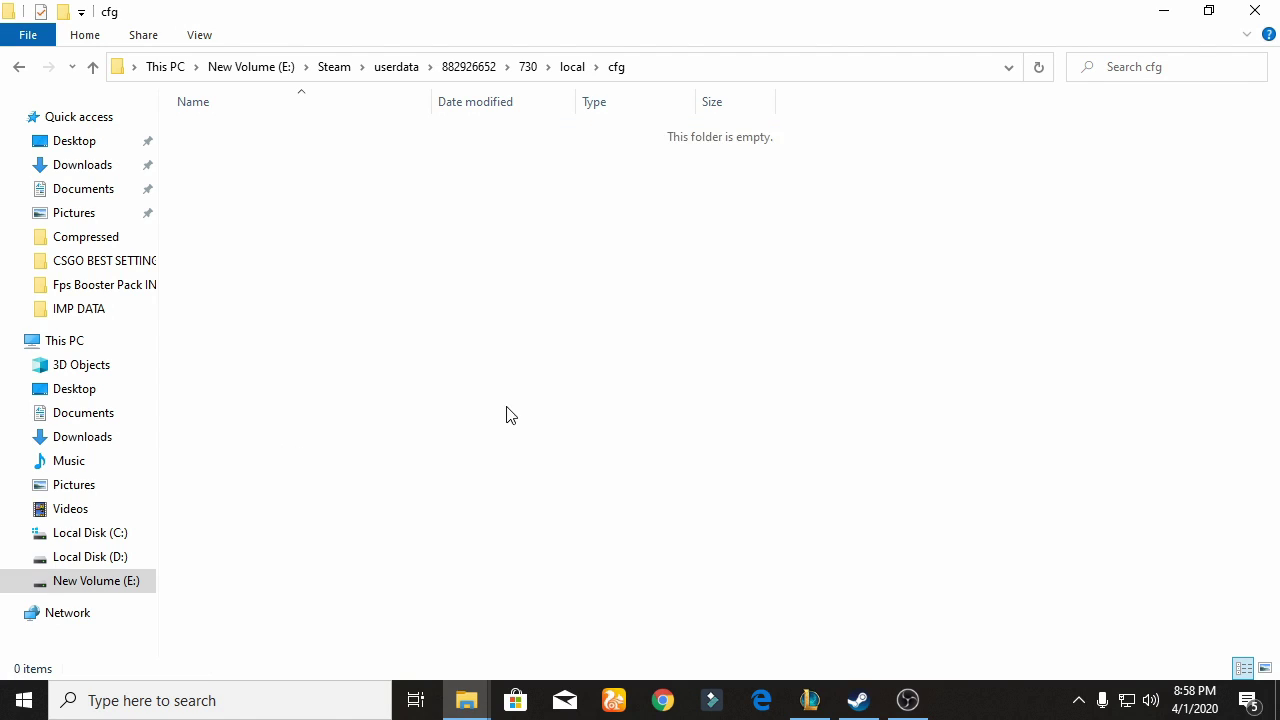
# Step: Paste the copied autoexec, video and videodefaults files into the cfg folder, refresh it and close the window
pyautogui.rightClick(321, 237)
pyautogui.click(373, 375)
pyautogui.click(266, 277)
pyautogui.rightClick(266, 270)
pyautogui.click(303, 349)
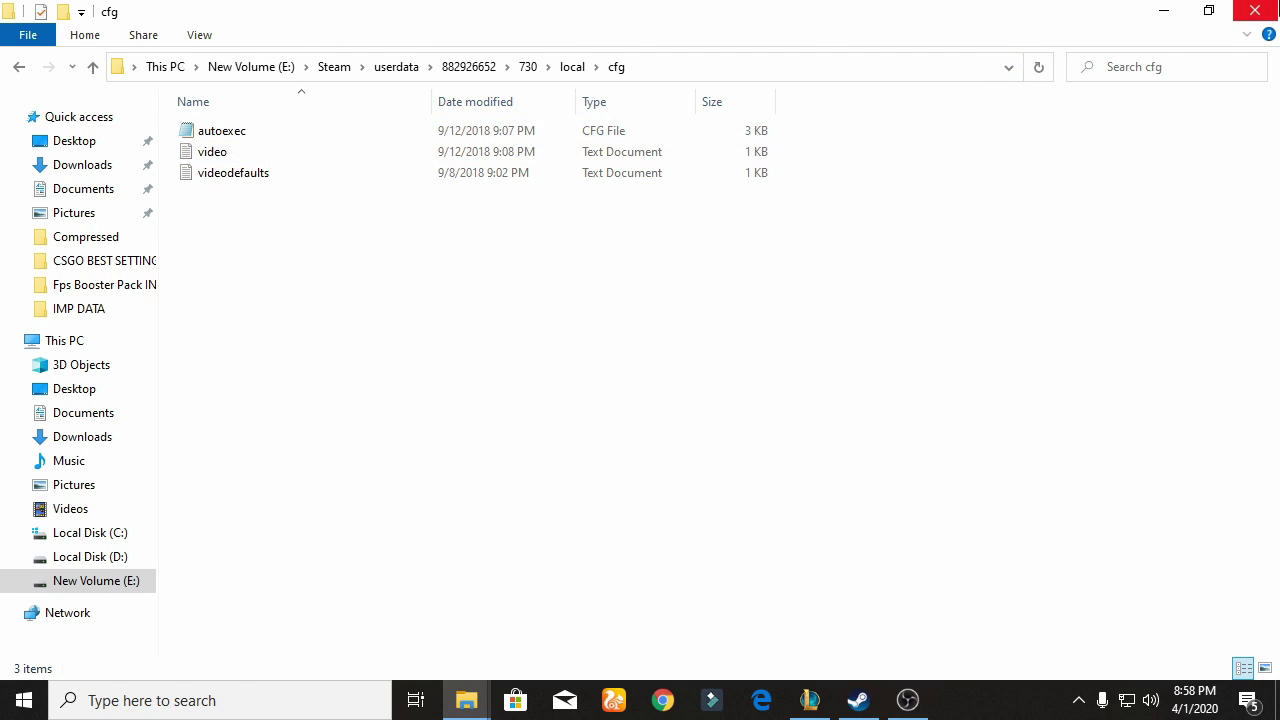
pyautogui.click(1255, 11)
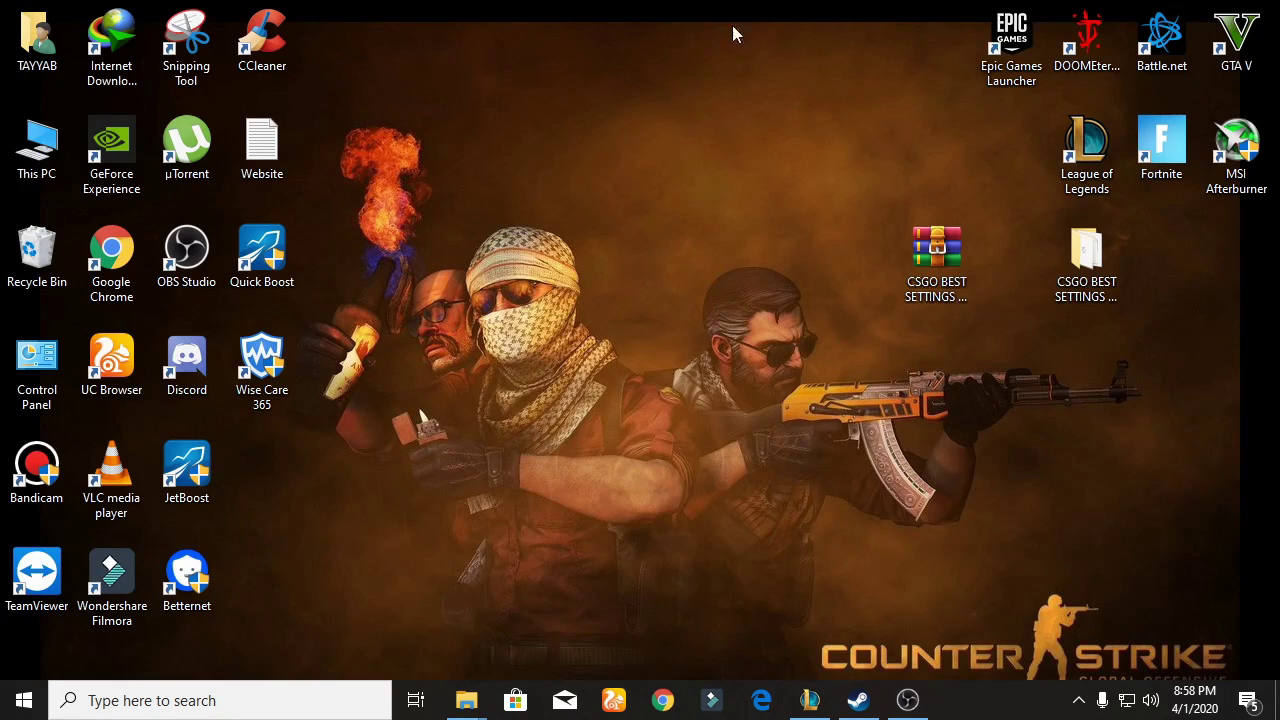
# Step: Empty the Recycle Bin, permanently deleting its items
pyautogui.rightClick(24, 250)
pyautogui.click(110, 306)
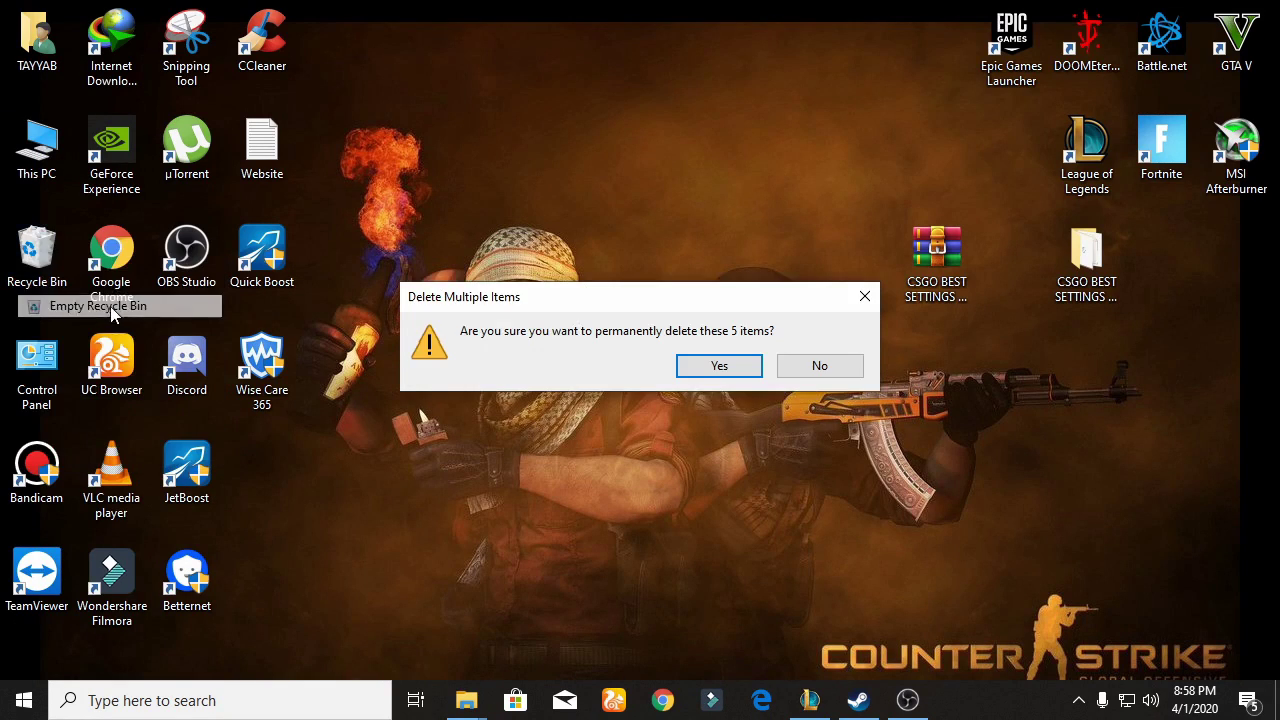
pyautogui.click(705, 366)
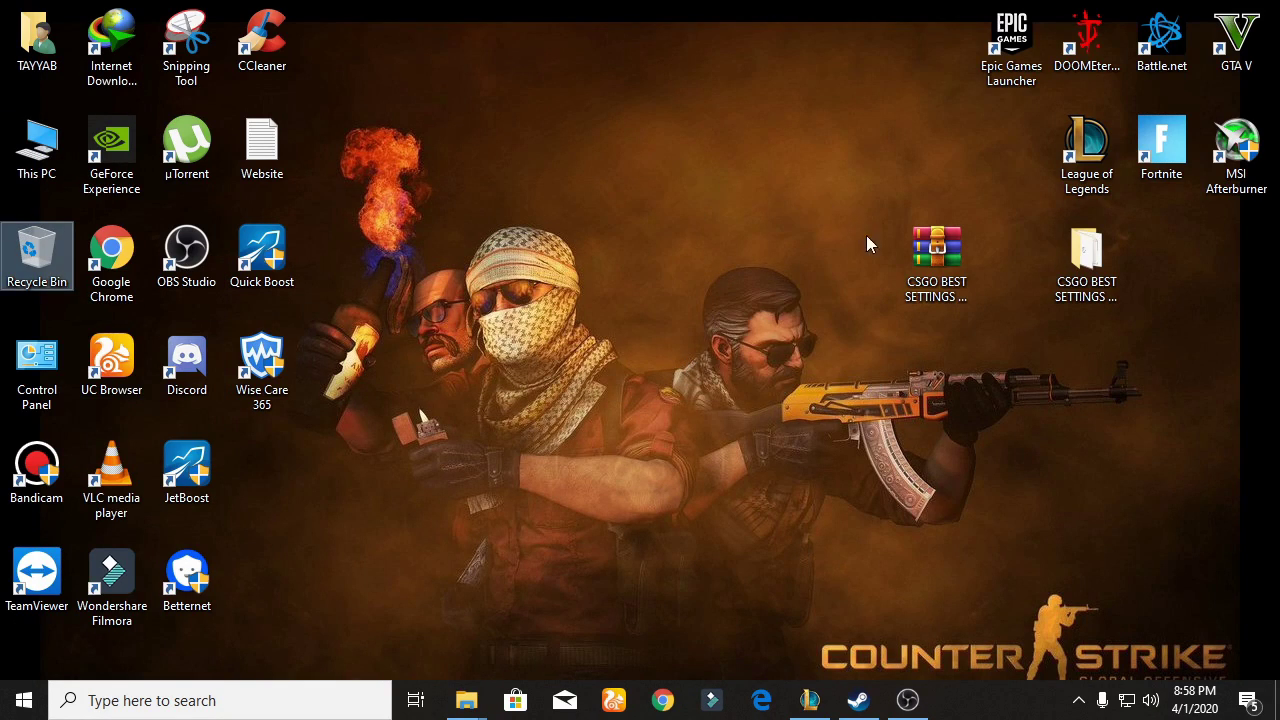
# Step: Switch to Steam and open the properties of Counter-Strike: Global Offensive from the library
pyautogui.click(858, 700)
pyautogui.rightClick(320, 261)
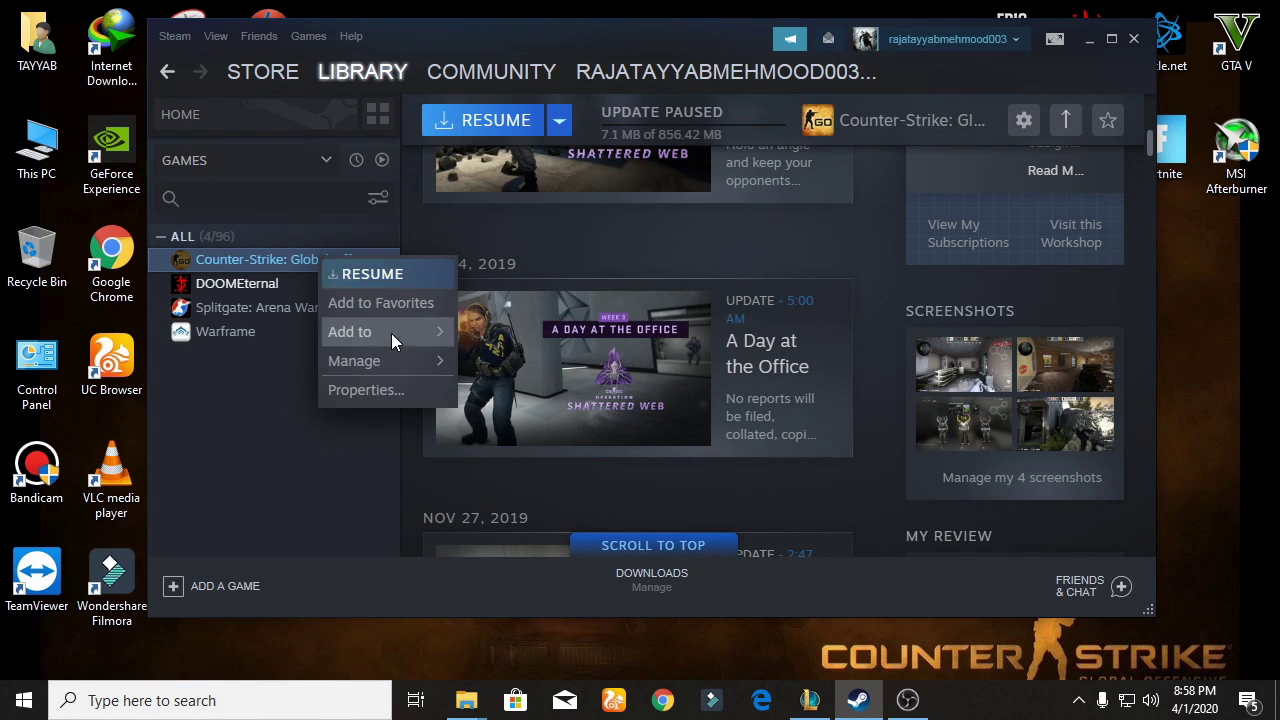
pyautogui.click(405, 390)
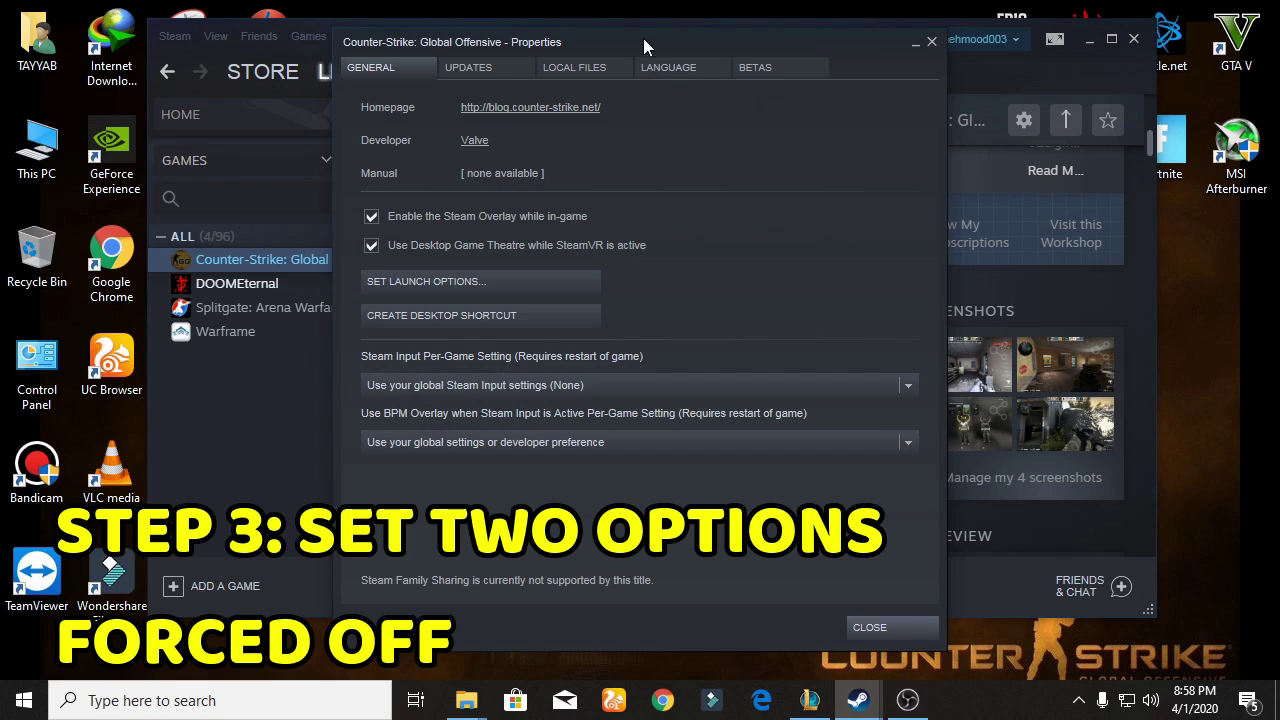
pyautogui.moveTo(643, 38); pyautogui.dragTo(691, 37)
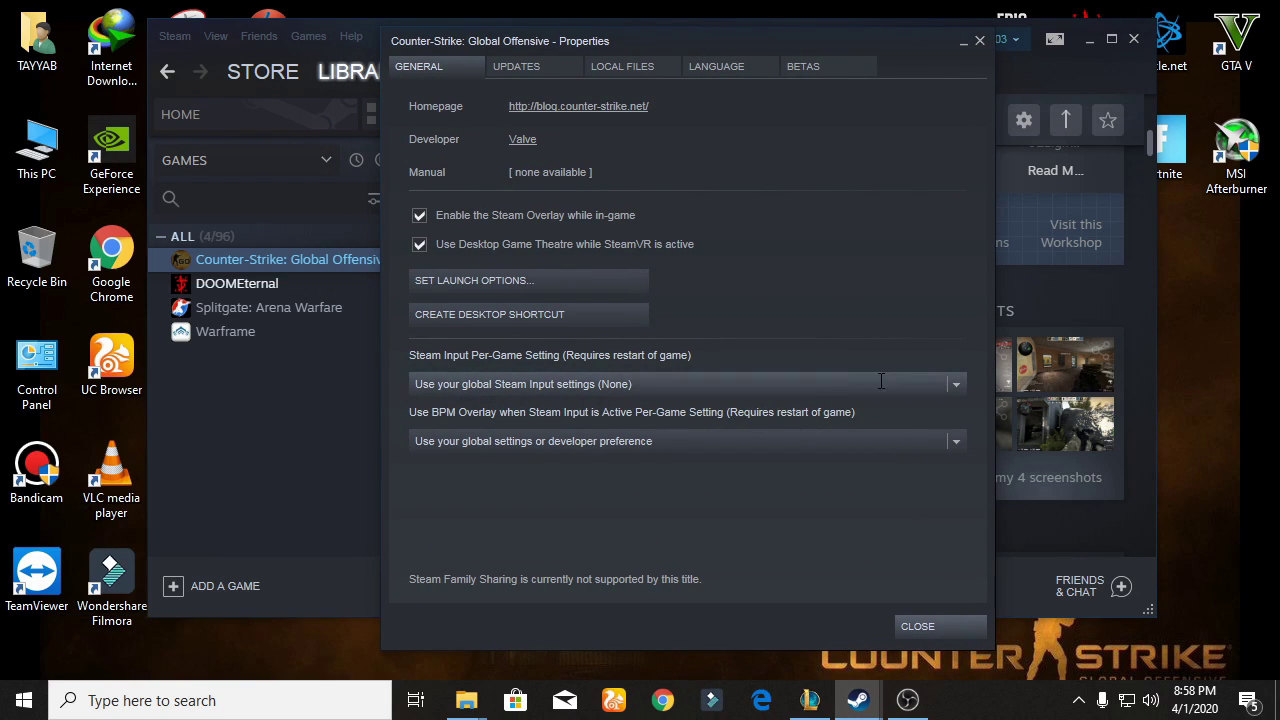
# Step: Set both the Steam Input Per-Game Setting and the BPM Overlay setting to Forced Off
pyautogui.click(940, 383)
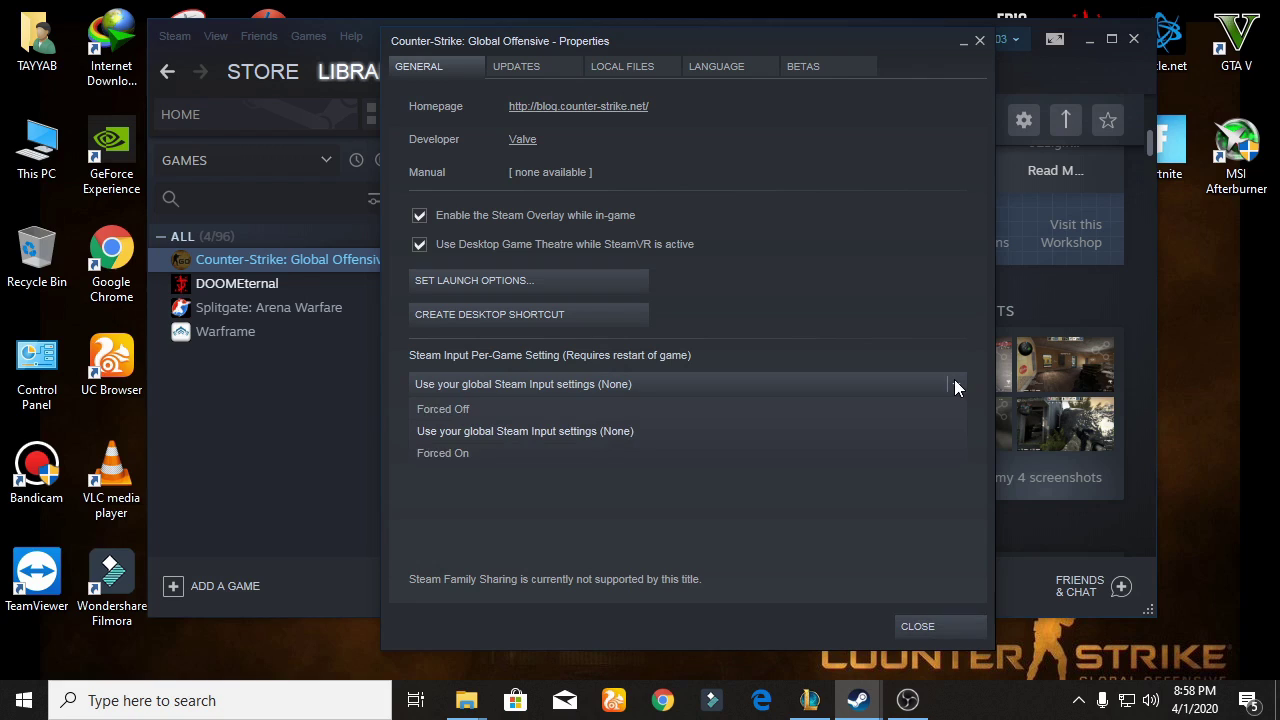
pyautogui.click(562, 409)
pyautogui.click(956, 447)
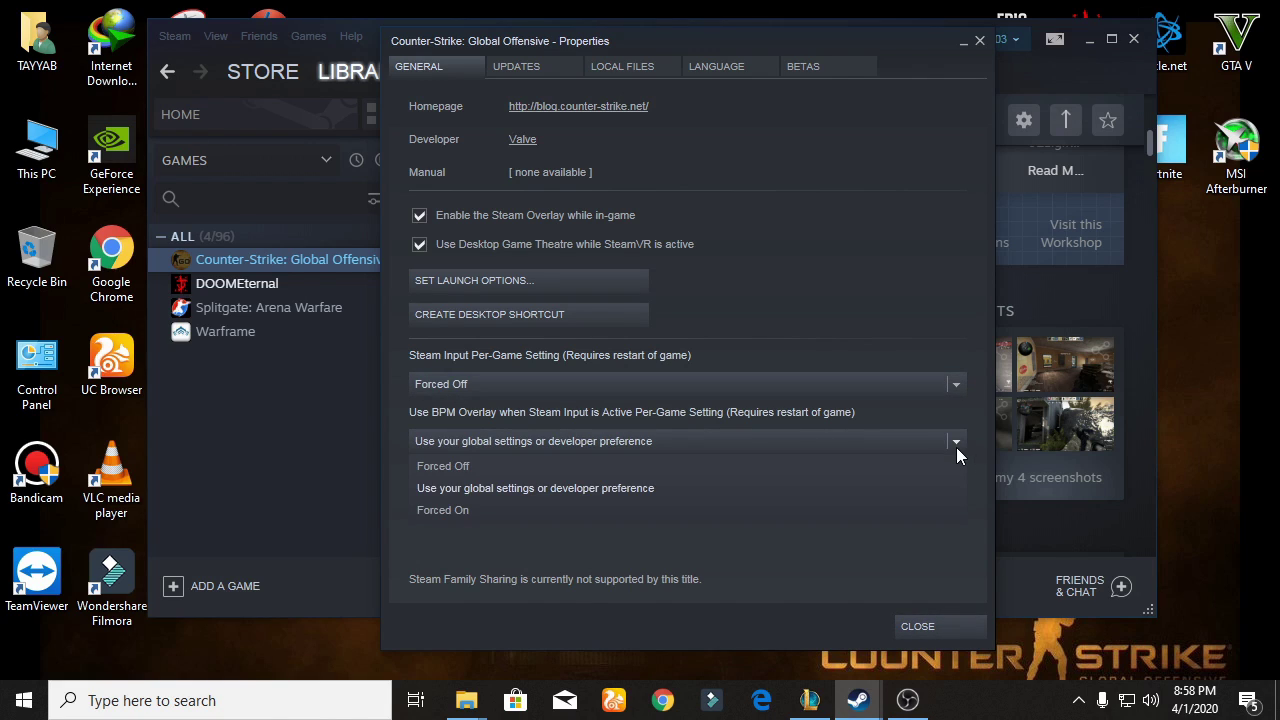
pyautogui.click(490, 465)
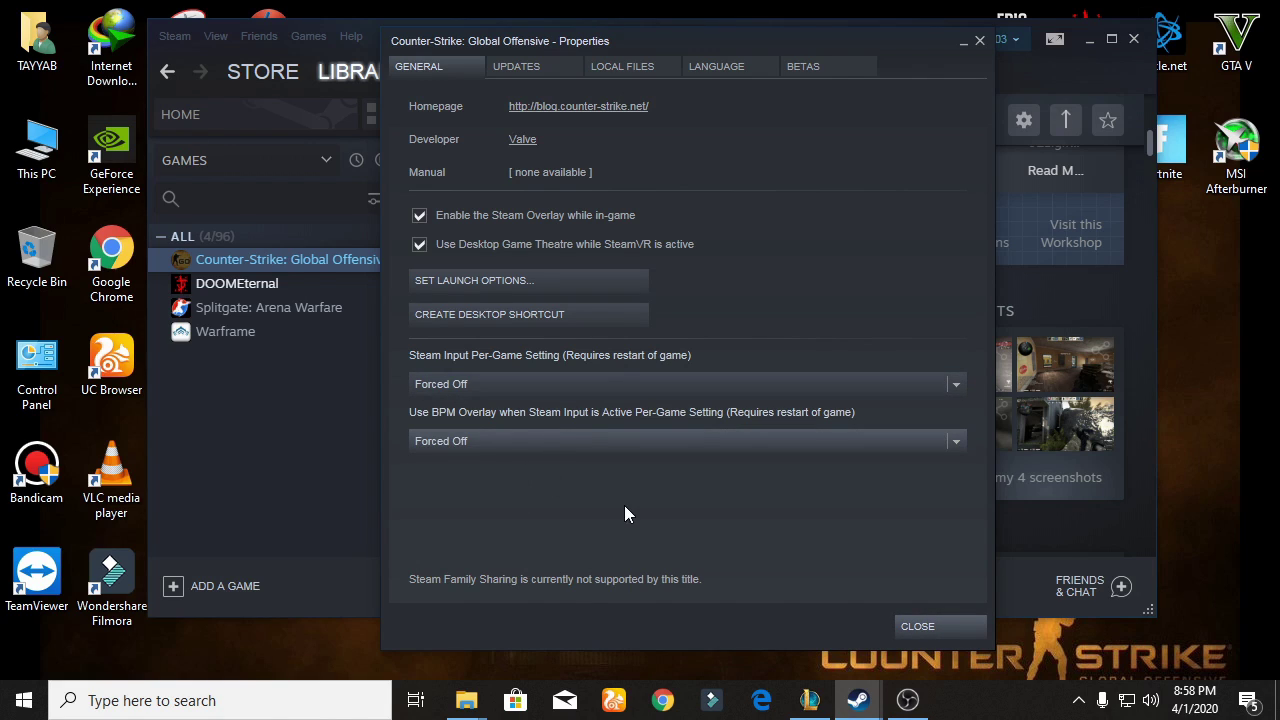
# Step: Show the desktop and open the CSGO Launch Options text file from the CSGO BEST SETTINGS folder
pyautogui.rightClick(975, 688)
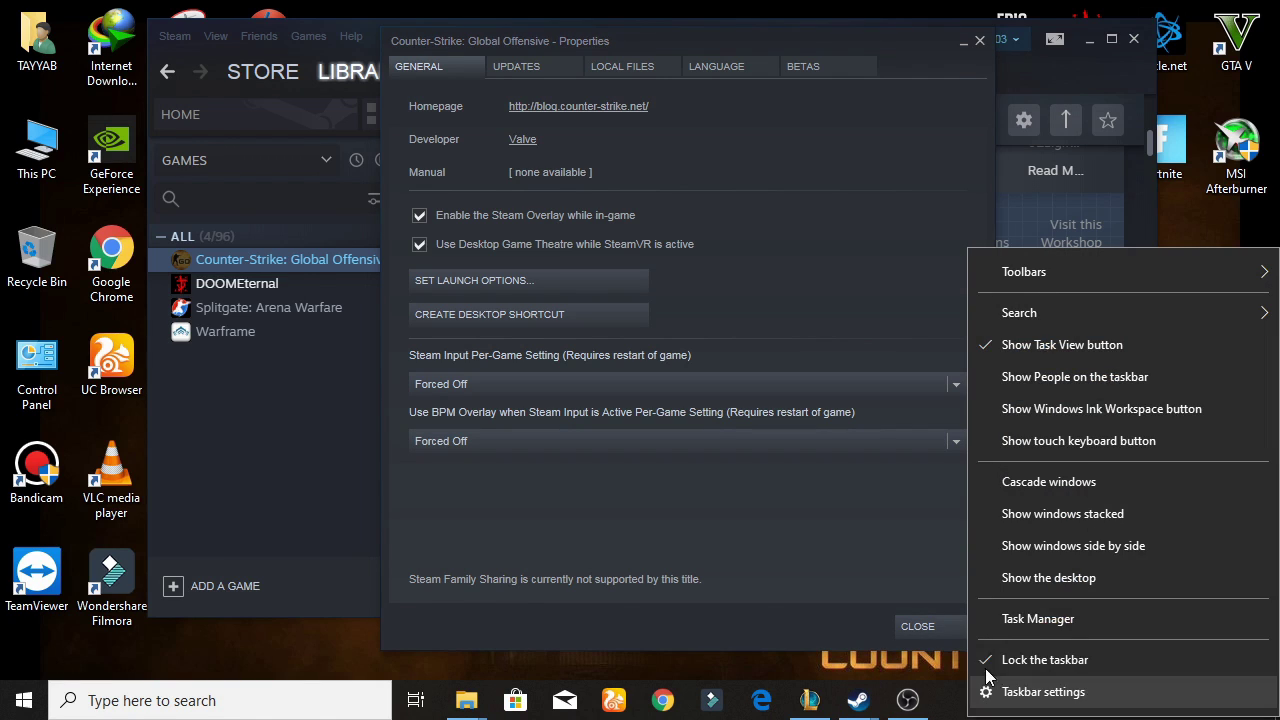
pyautogui.click(1025, 576)
pyautogui.doubleClick(1086, 255)
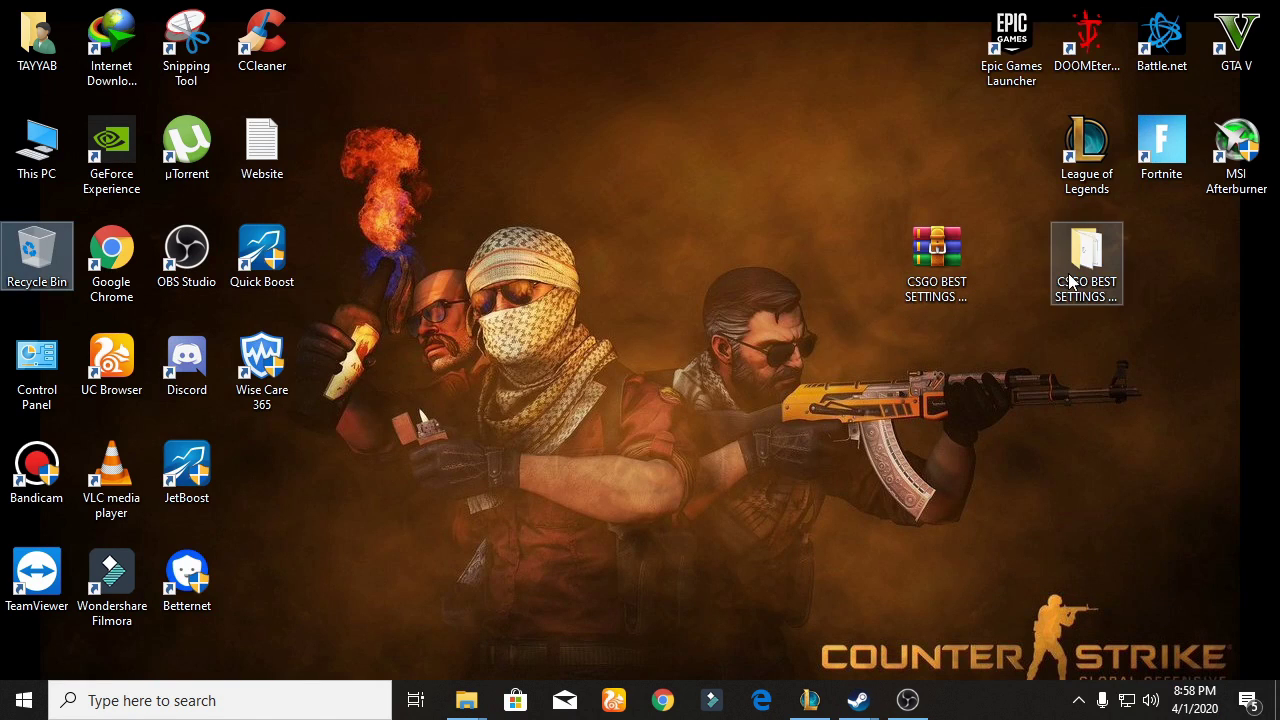
pyautogui.doubleClick(351, 146)
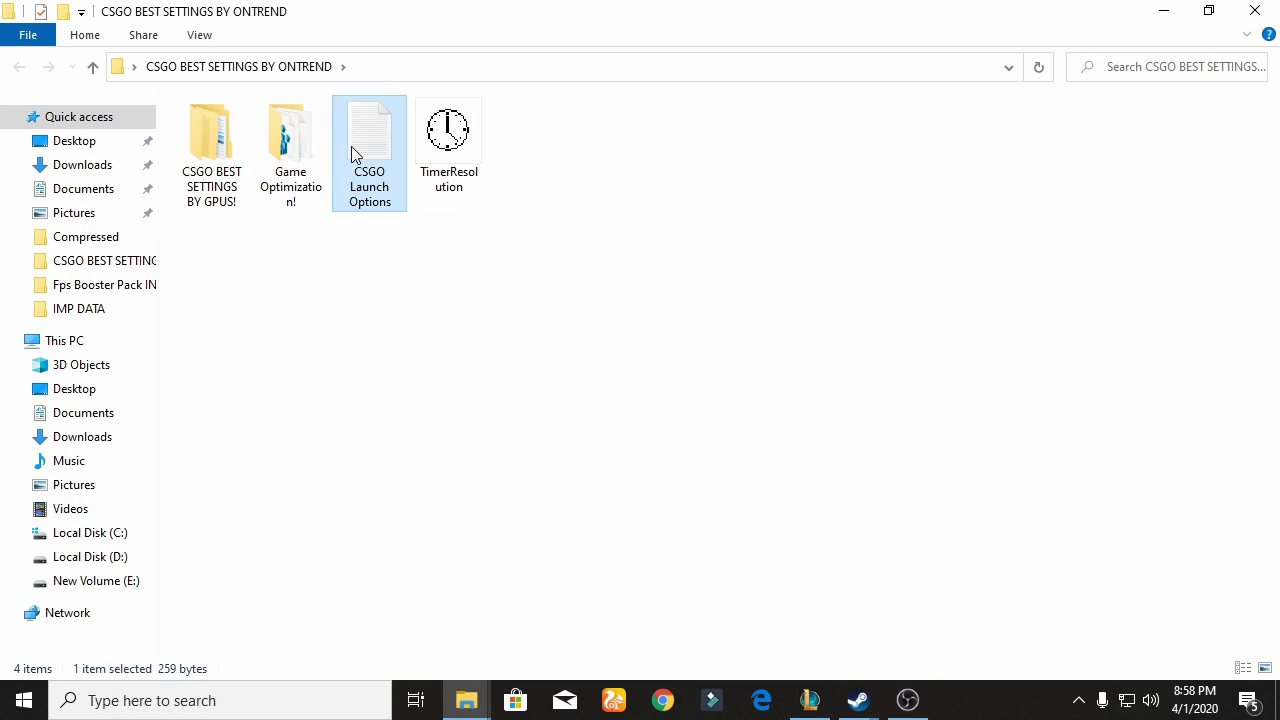
# Step: Copy the launch options line "-novid -no-browser -nojoy -nod3d9ex -freq 60 +snd_use_hrtf 0 +exec autoexec.cfg" from the text file
pyautogui.moveTo(890, 87); pyautogui.dragTo(519, 75)
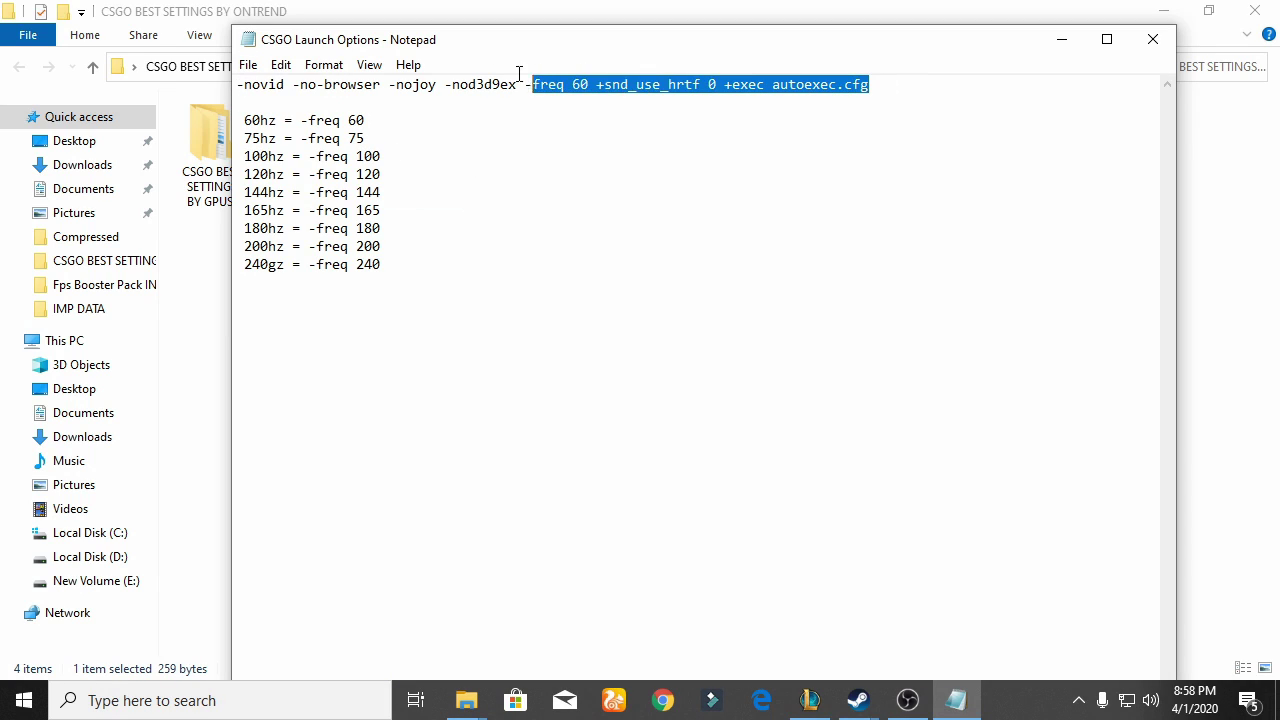
pyautogui.moveTo(326, 76); pyautogui.dragTo(240, 84)
pyautogui.rightClick(254, 84)
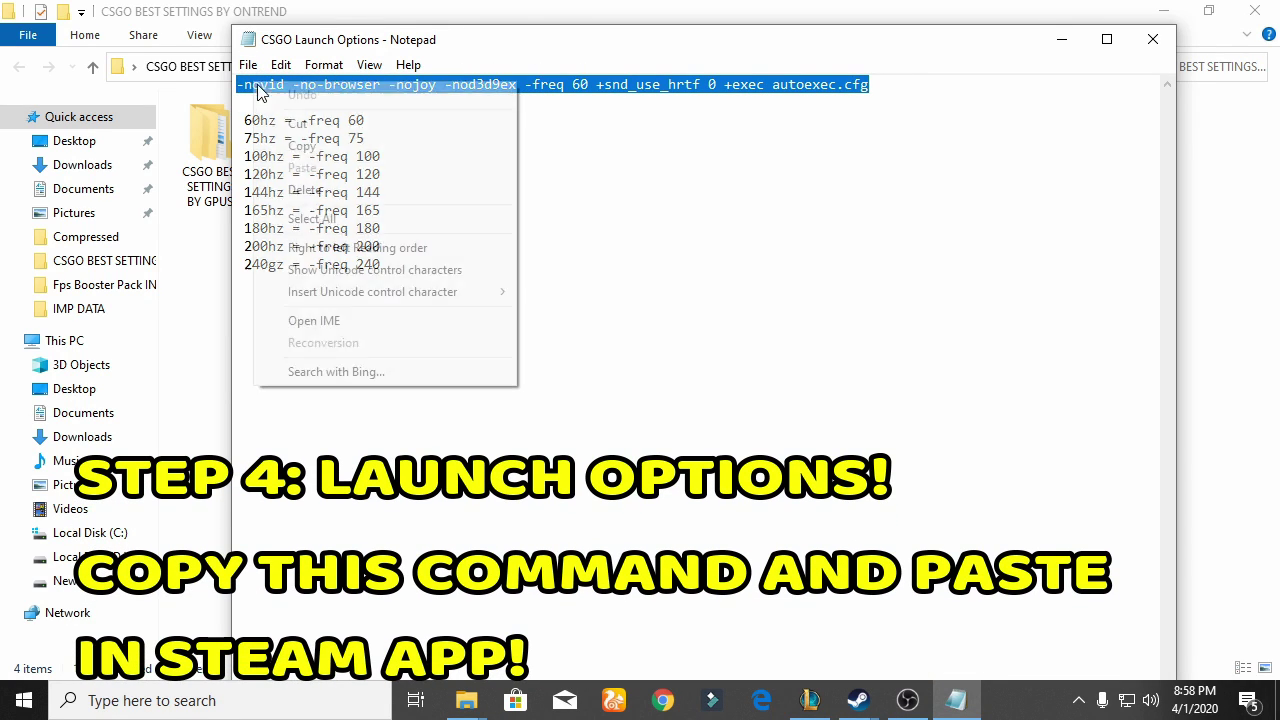
pyautogui.click(300, 146)
# Step: Switch to Steam, close the open game properties window and reopen the properties of Counter-Strike: Global Offensive from the library
pyautogui.moveTo(908, 673)
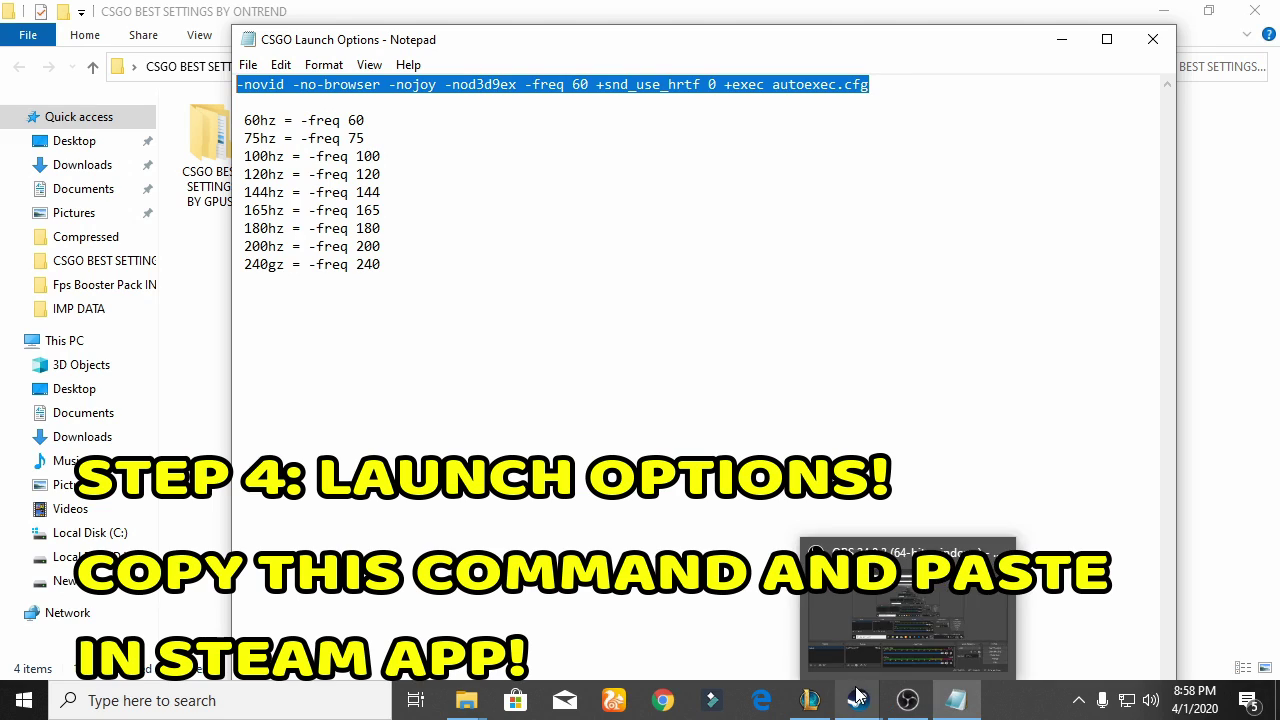
pyautogui.moveTo(877, 697)
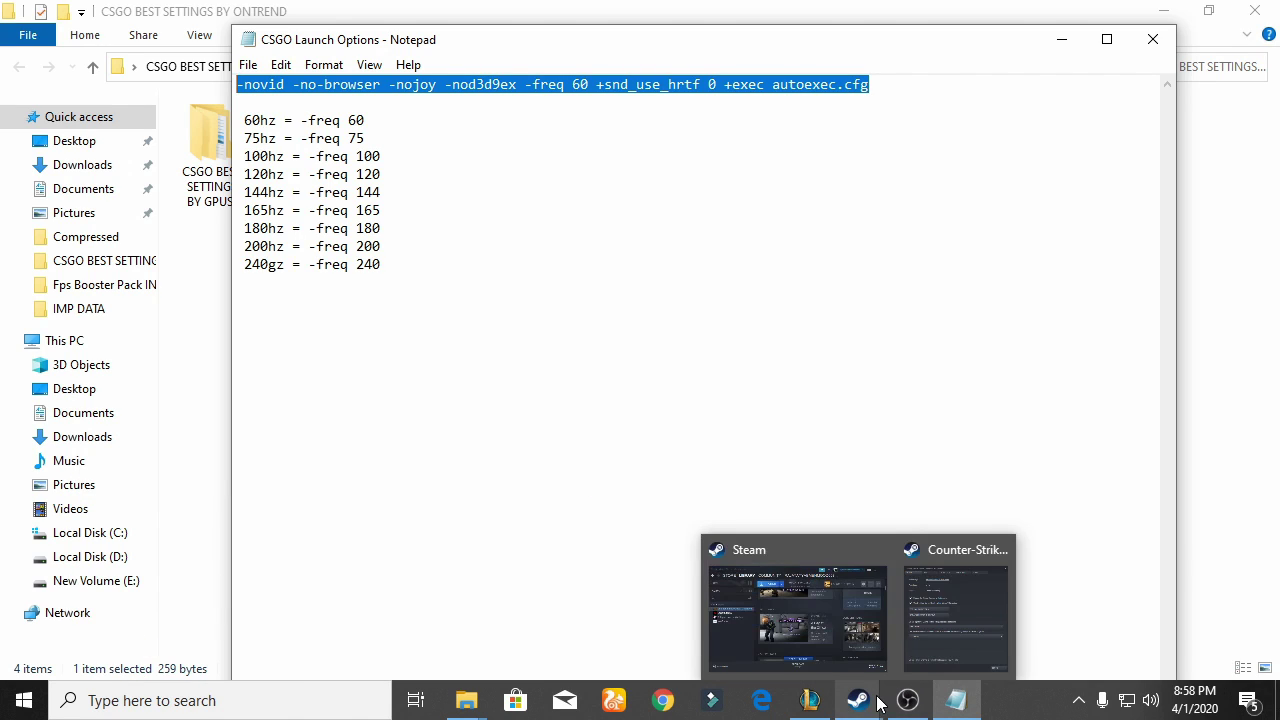
pyautogui.click(880, 633)
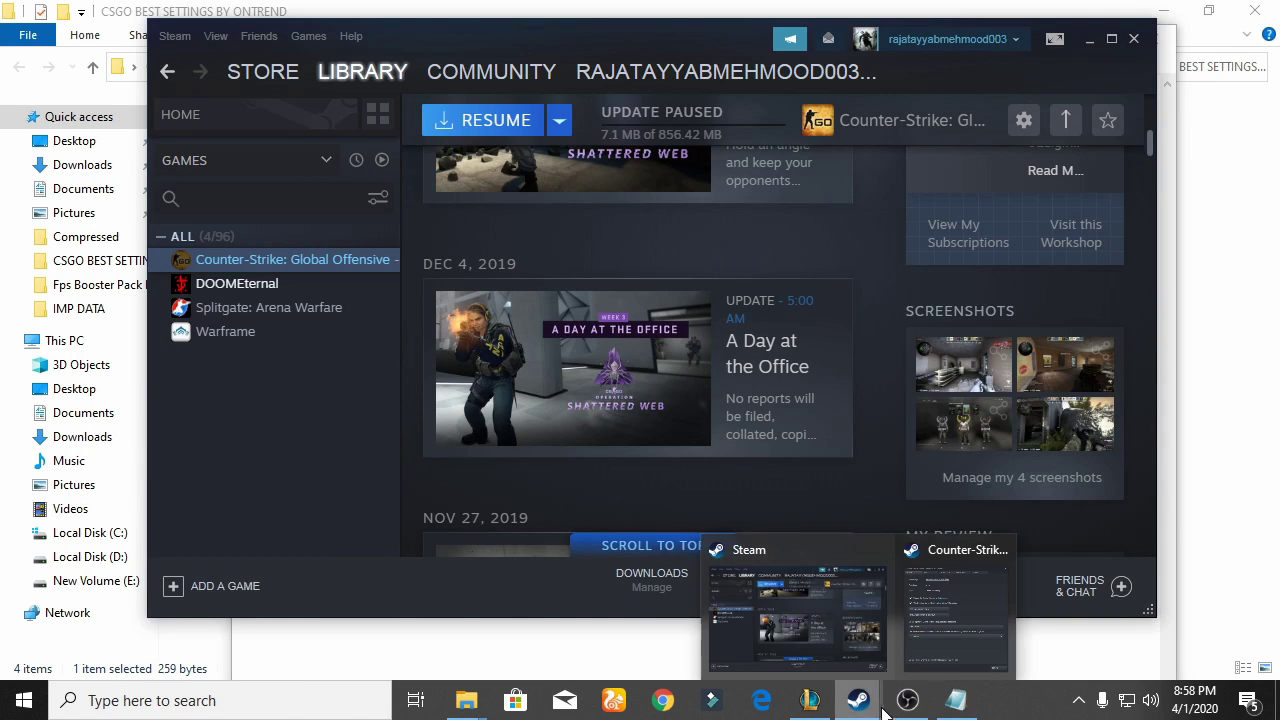
pyautogui.click(934, 622)
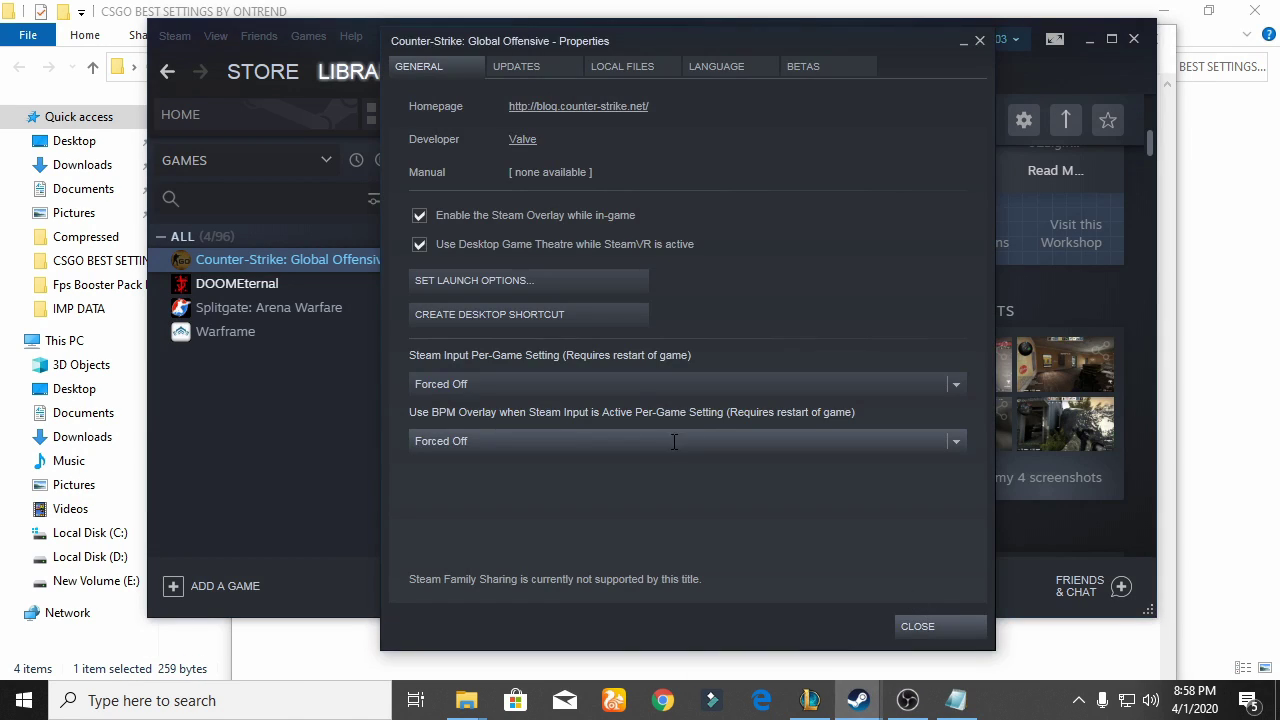
pyautogui.click(979, 42)
pyautogui.rightClick(252, 263)
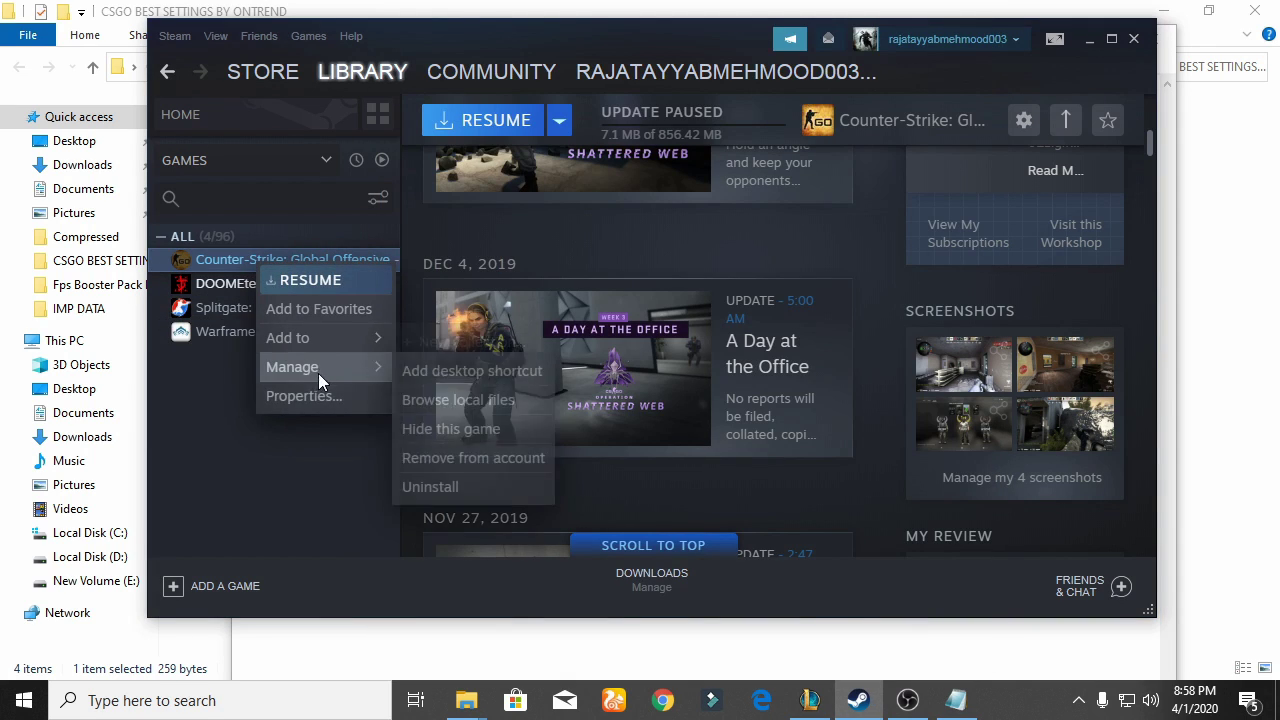
pyautogui.click(326, 396)
# Step: Replace the game's existing launch options with the line copied from the text file
pyautogui.click(527, 278)
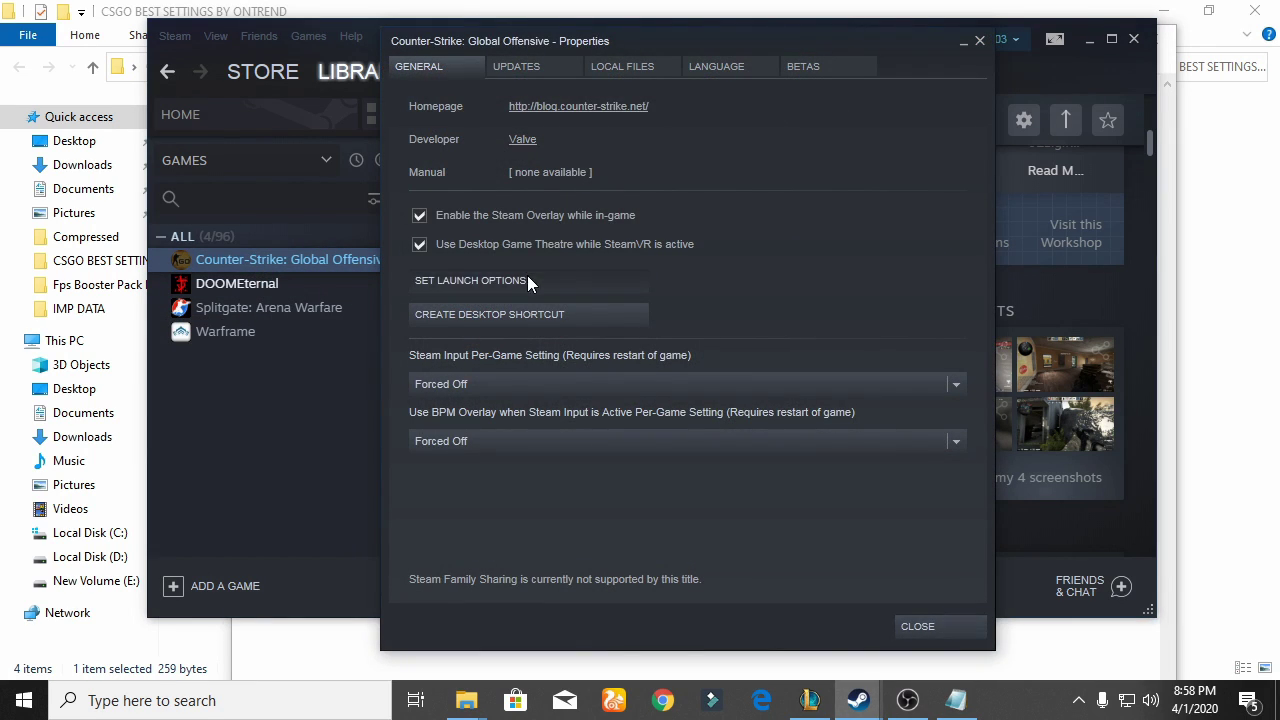
pyautogui.hotkey('ctrl', 'a')
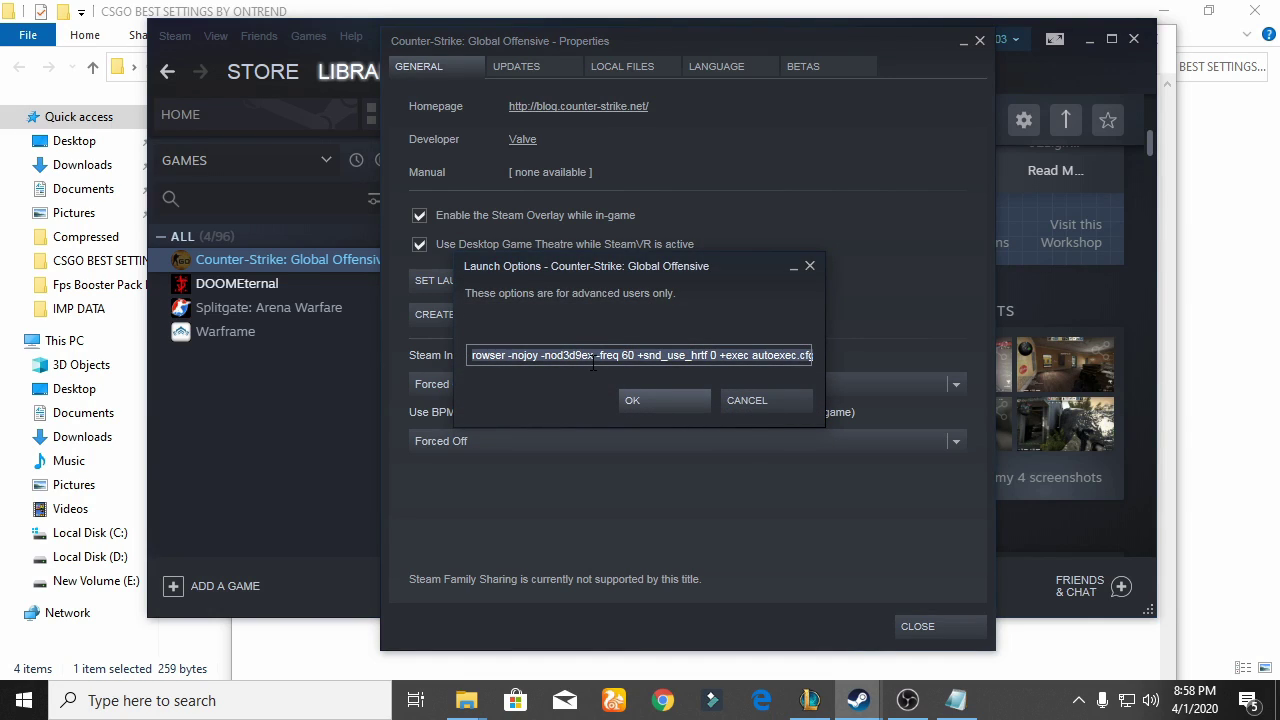
pyautogui.press('BackSpace')
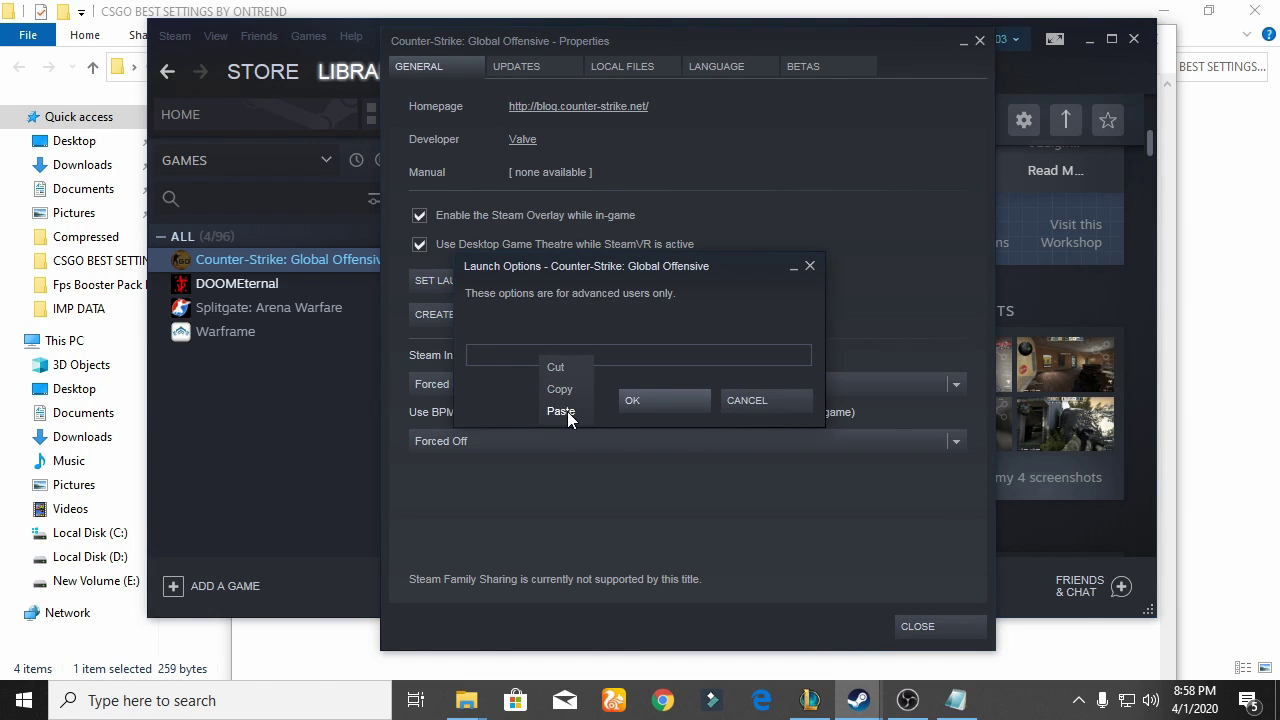
pyautogui.click(560, 411)
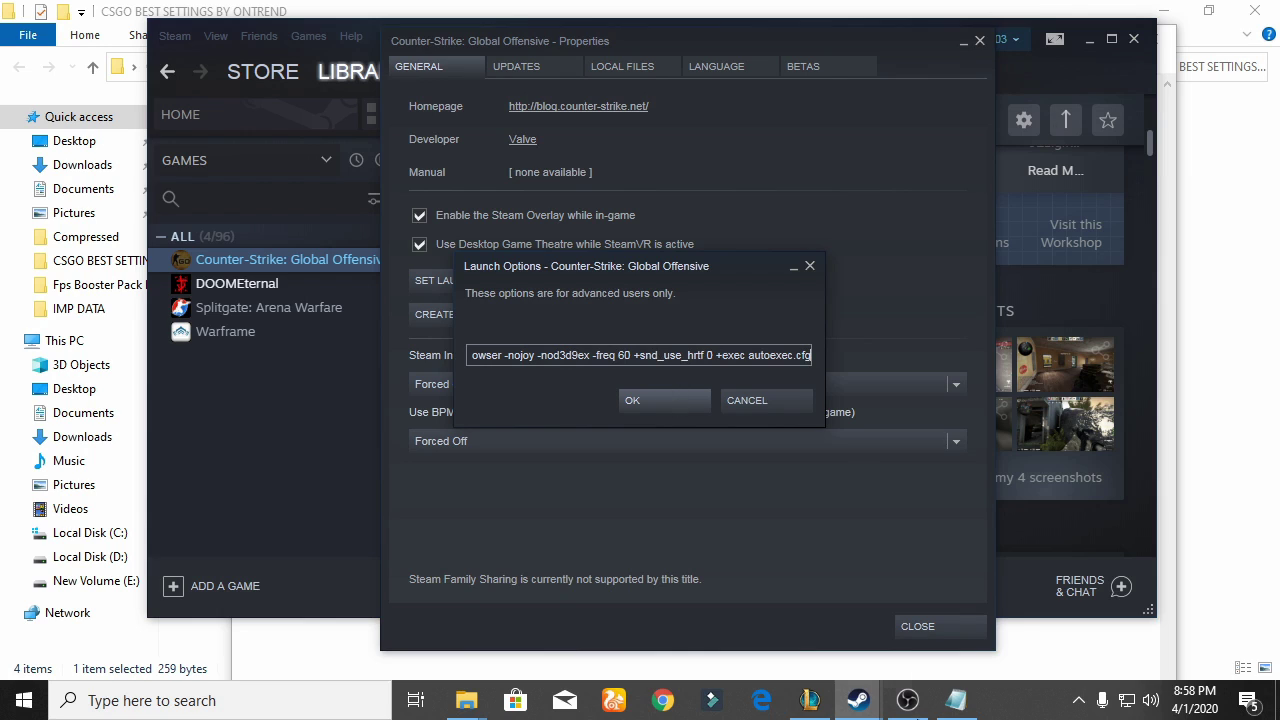
# Step: Return to the CSGO Launch Options text file and review its list of -freq values per monitor refresh rate
pyautogui.click(955, 700)
pyautogui.click(476, 289)
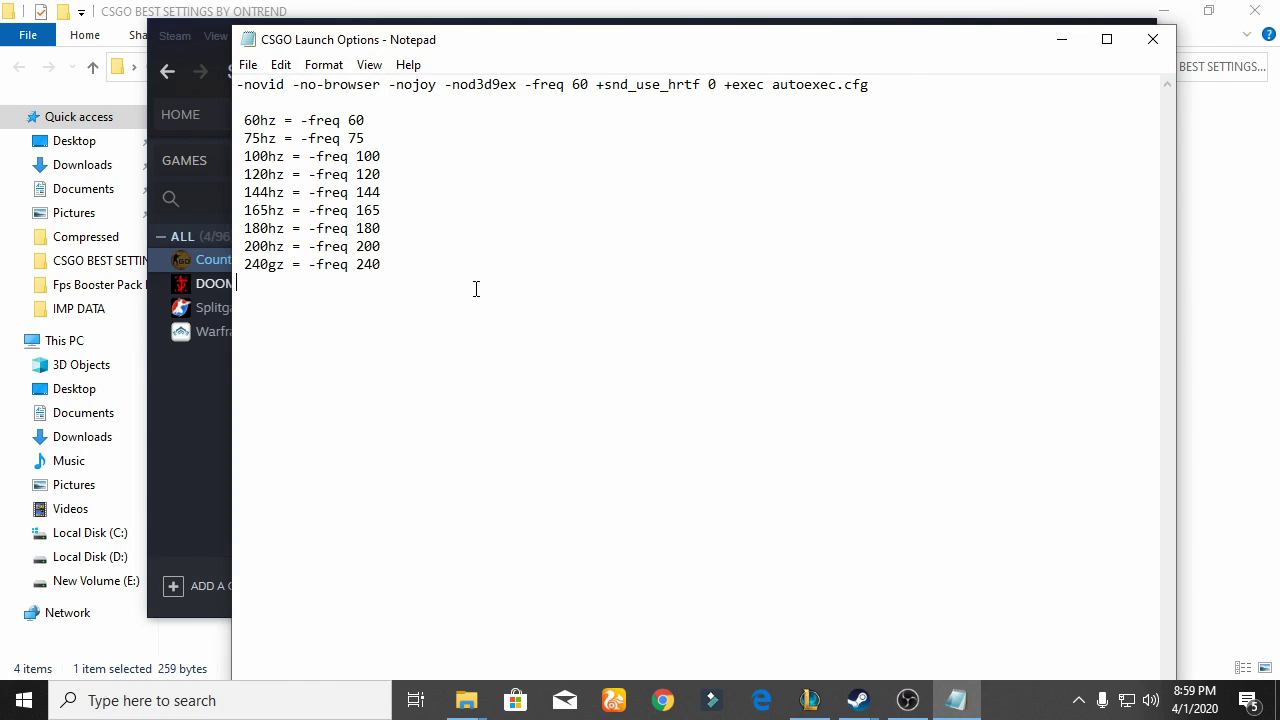
pyautogui.moveTo(476, 289); pyautogui.dragTo(244, 120)
pyautogui.click(486, 346)
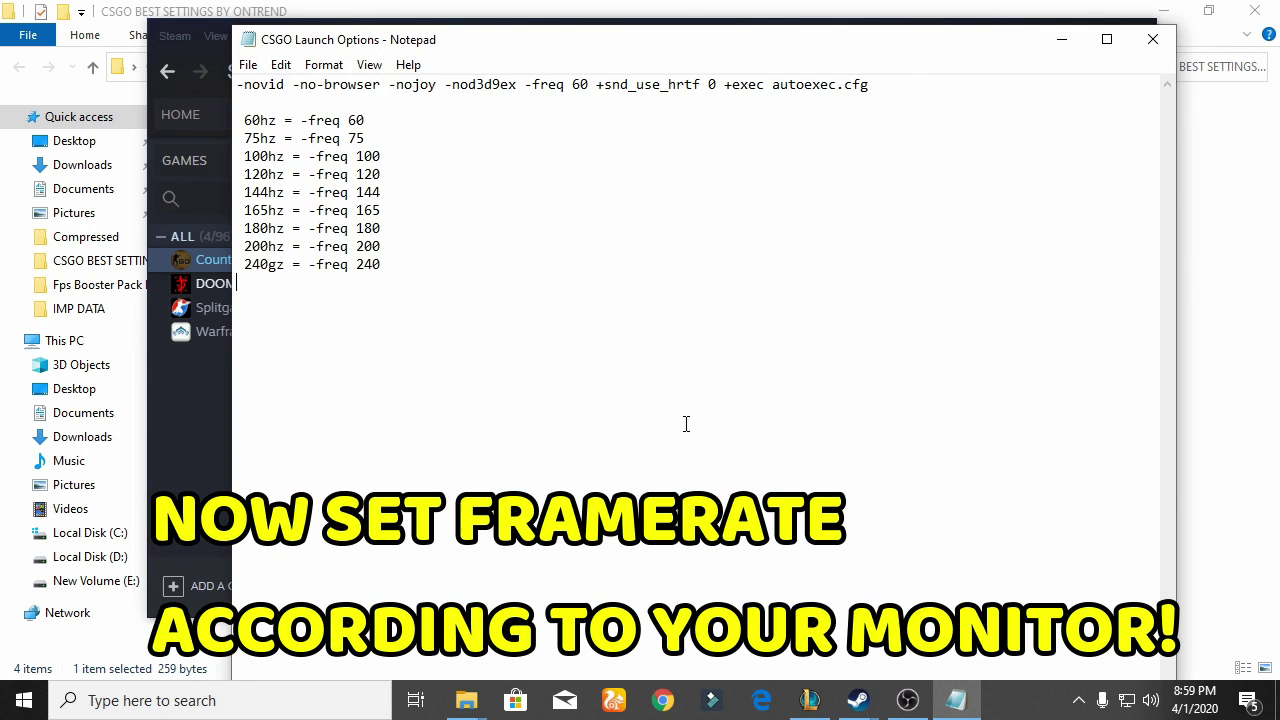
# Step: Open the Windows advanced display settings beside the text file to check the monitor's refresh rate
pyautogui.rightClick(1104, 707)
pyautogui.click(1081, 577)
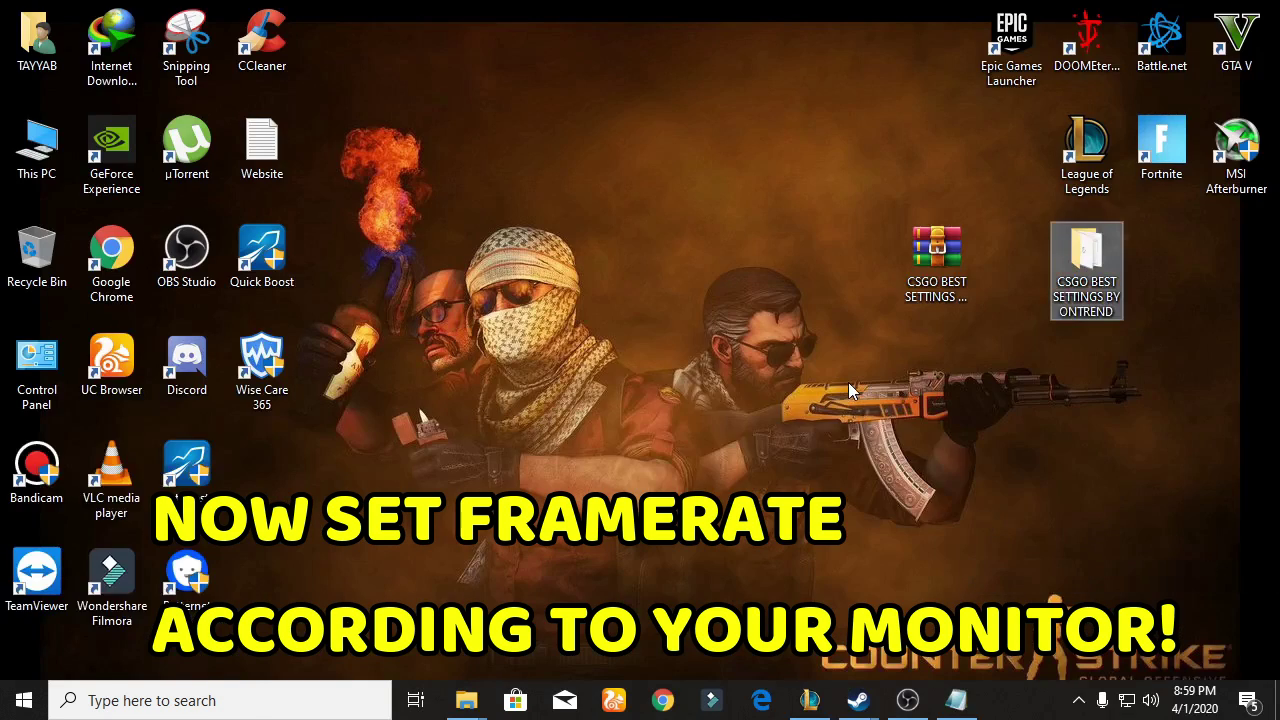
pyautogui.rightClick(848, 382)
pyautogui.click(977, 580)
pyautogui.click(957, 702)
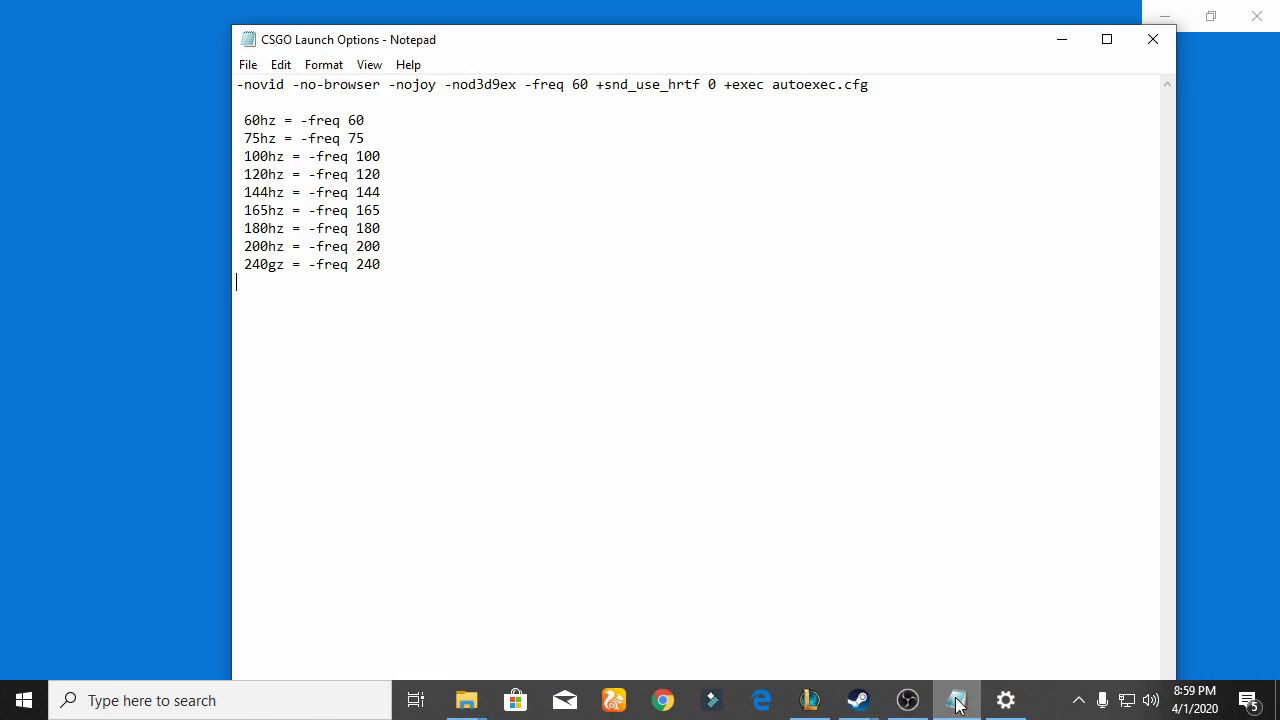
pyautogui.click(1211, 12)
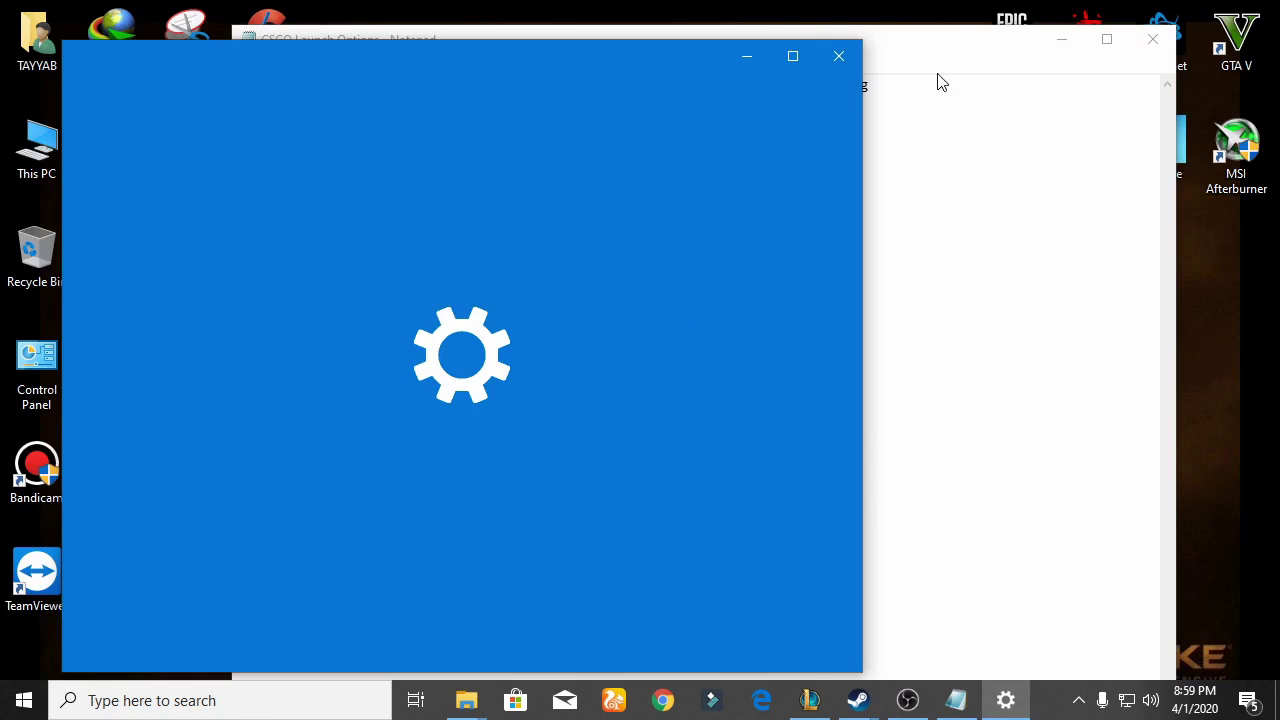
pyautogui.moveTo(603, 73); pyautogui.dragTo(1061, 88)
pyautogui.scroll(-10, 1000, 400)
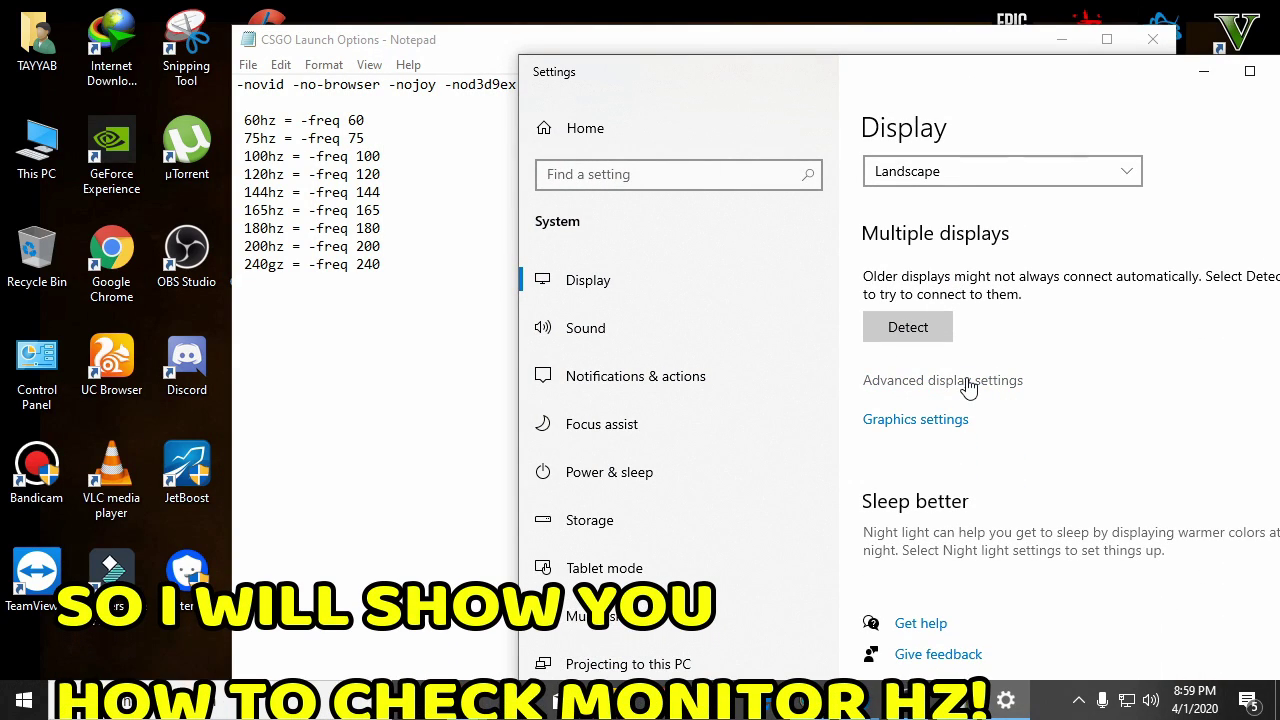
pyautogui.click(966, 383)
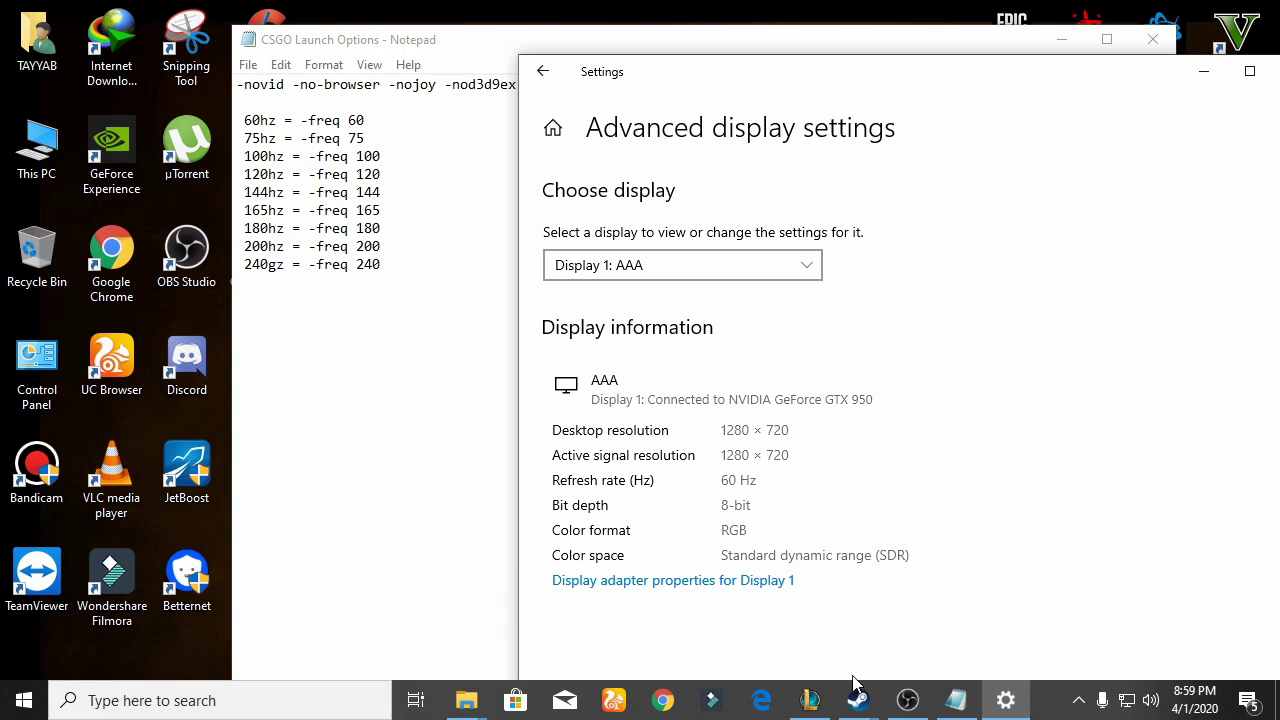
# Step: Return to Steam's launch options dialog, check the -freq 60 value and accept the launch options
pyautogui.click(857, 690)
pyautogui.click(991, 605)
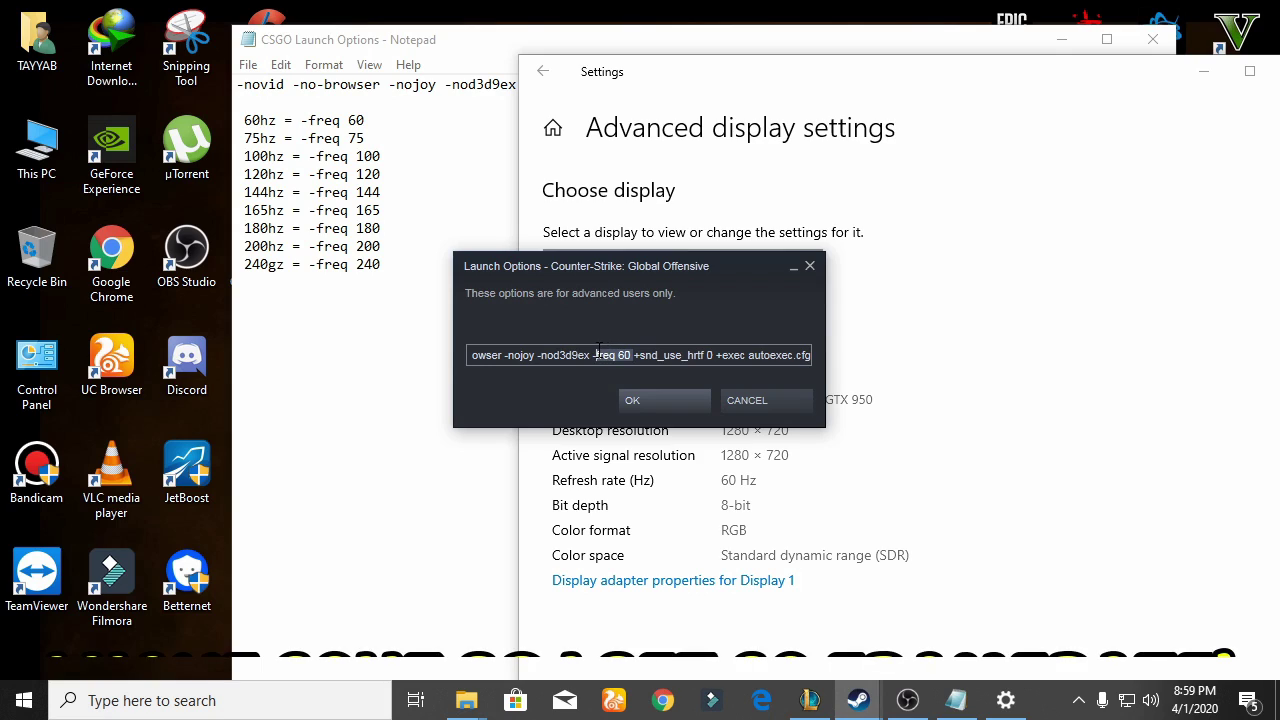
pyautogui.click(630, 350)
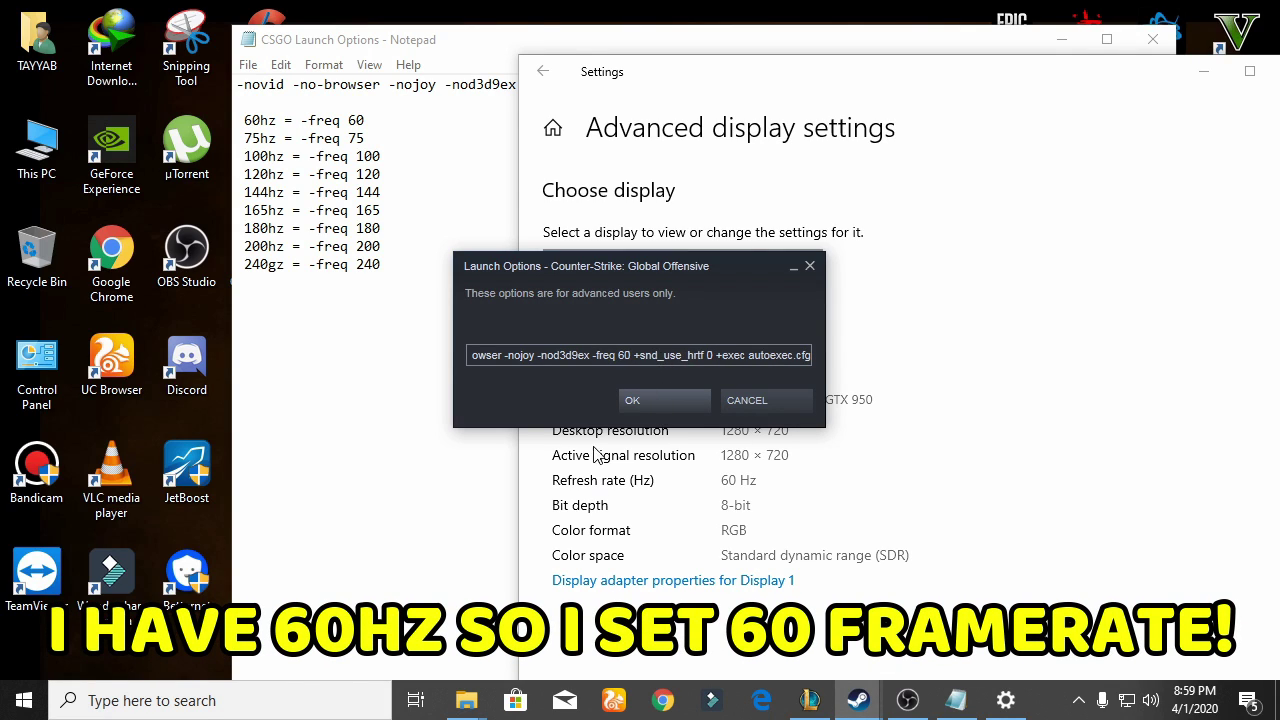
pyautogui.click(634, 400)
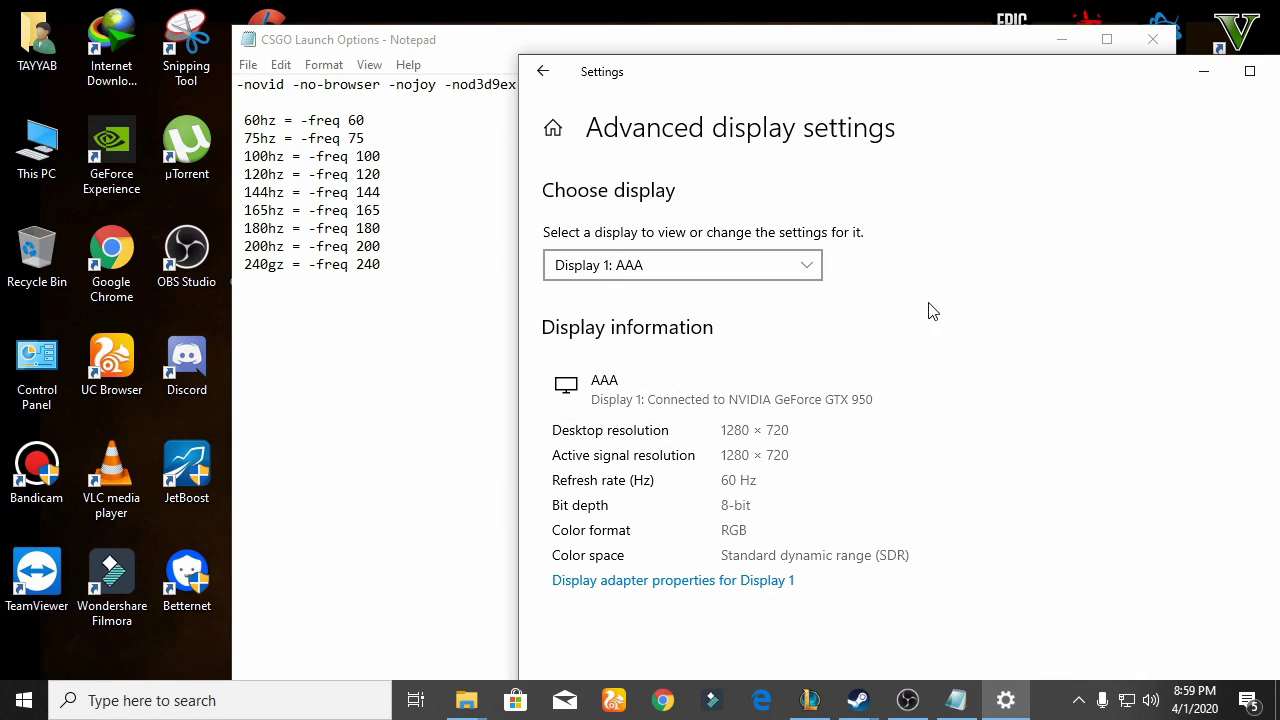
# Step: Minimize Settings, close the text file, and open the CSGO BEST SETTINGS BY ONTREND folder from the desktop in a maximized window
pyautogui.click(1200, 73)
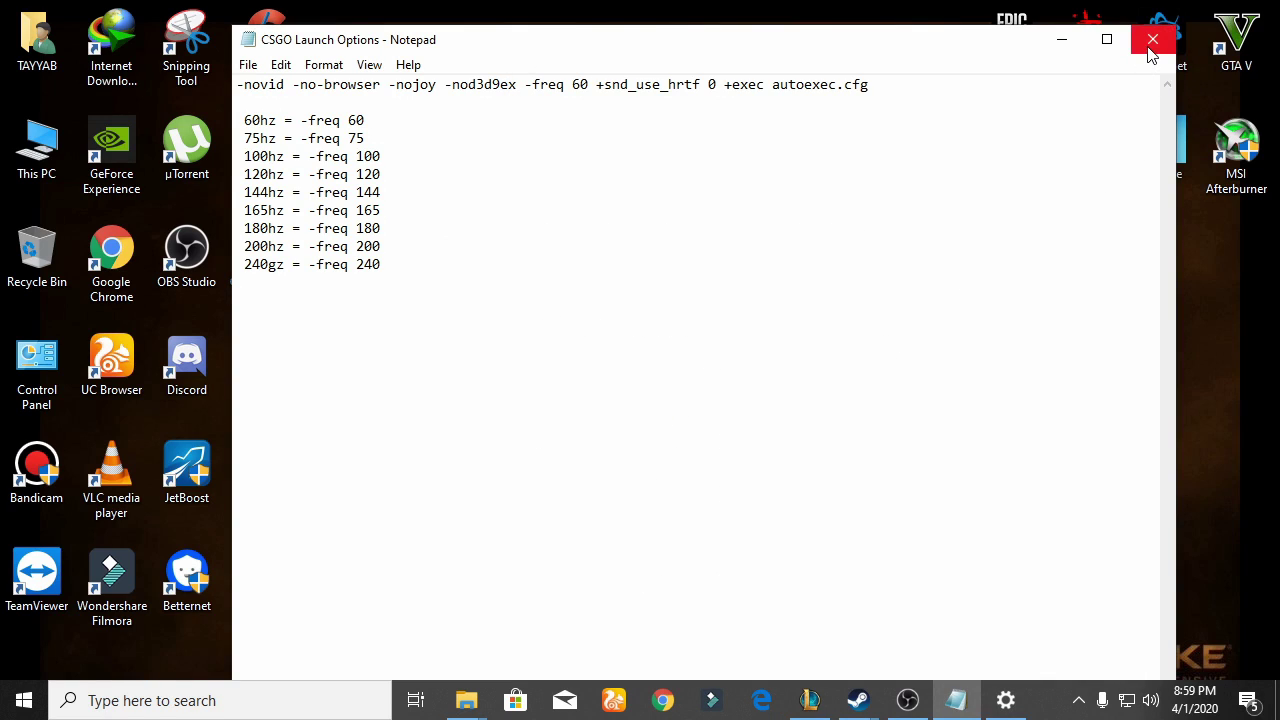
pyautogui.click(1150, 50)
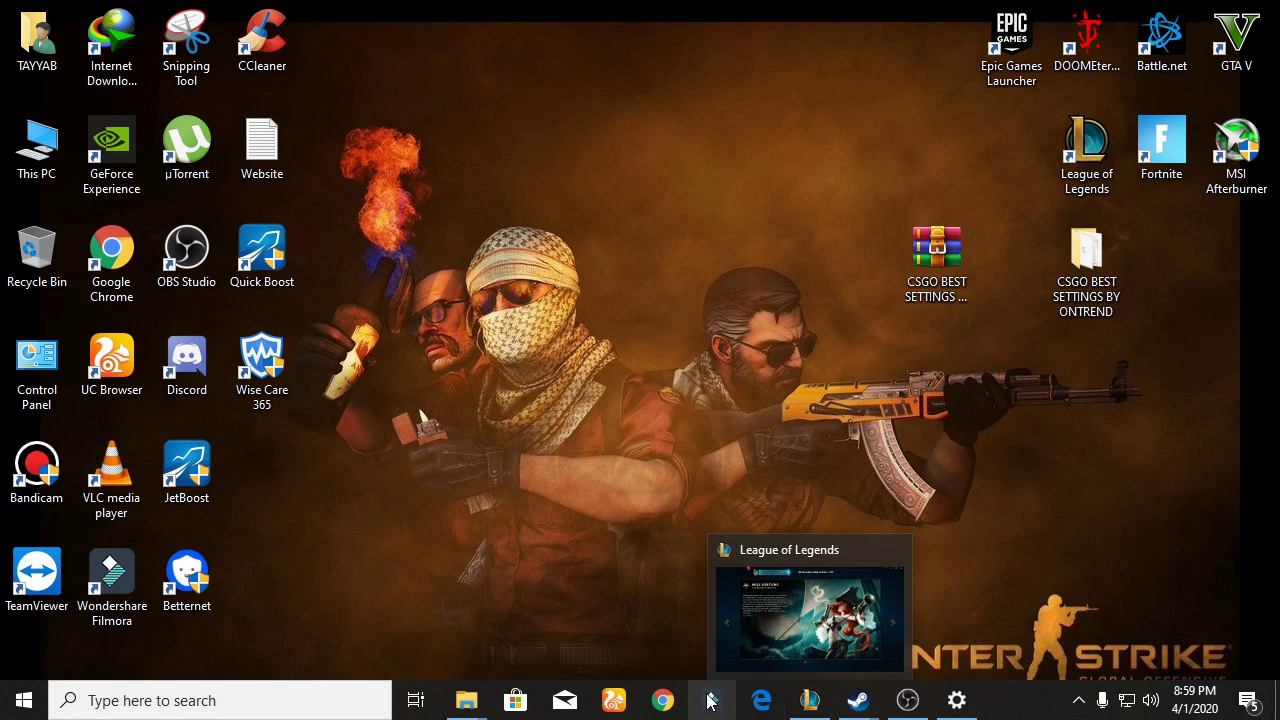
pyautogui.doubleClick(1086, 300)
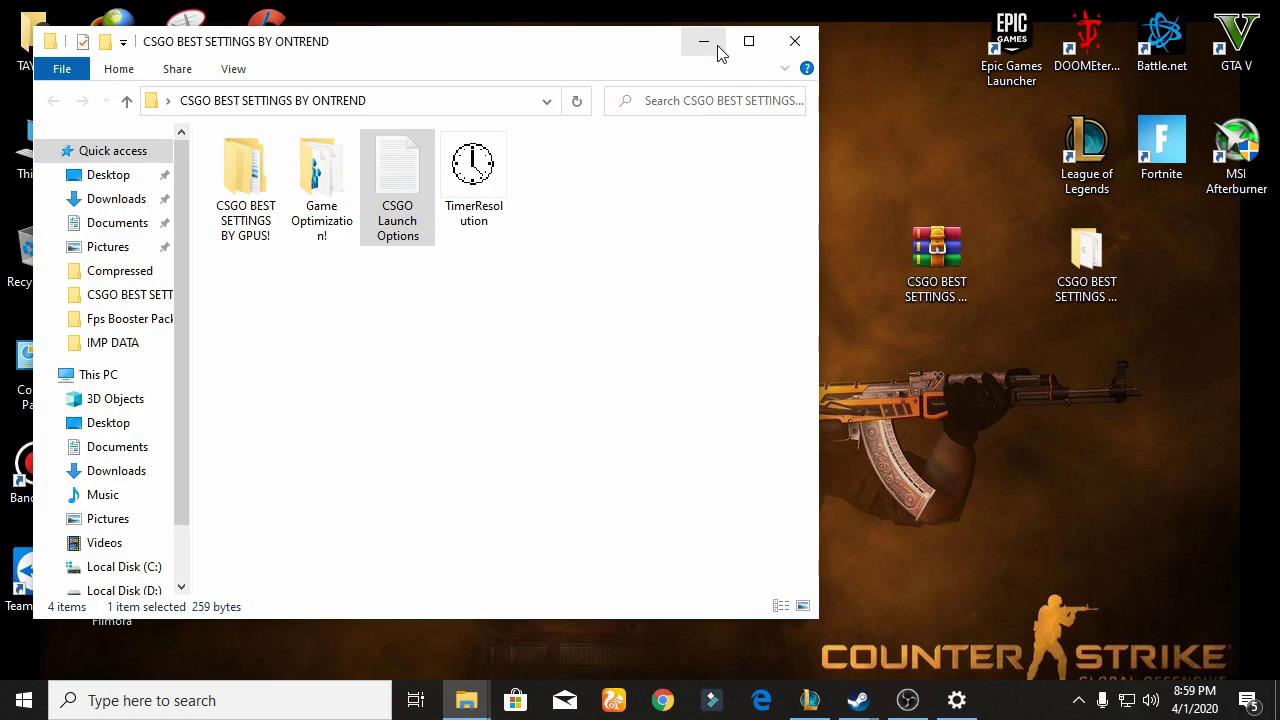
pyautogui.click(748, 41)
pyautogui.rightClick(503, 289)
pyautogui.click(545, 361)
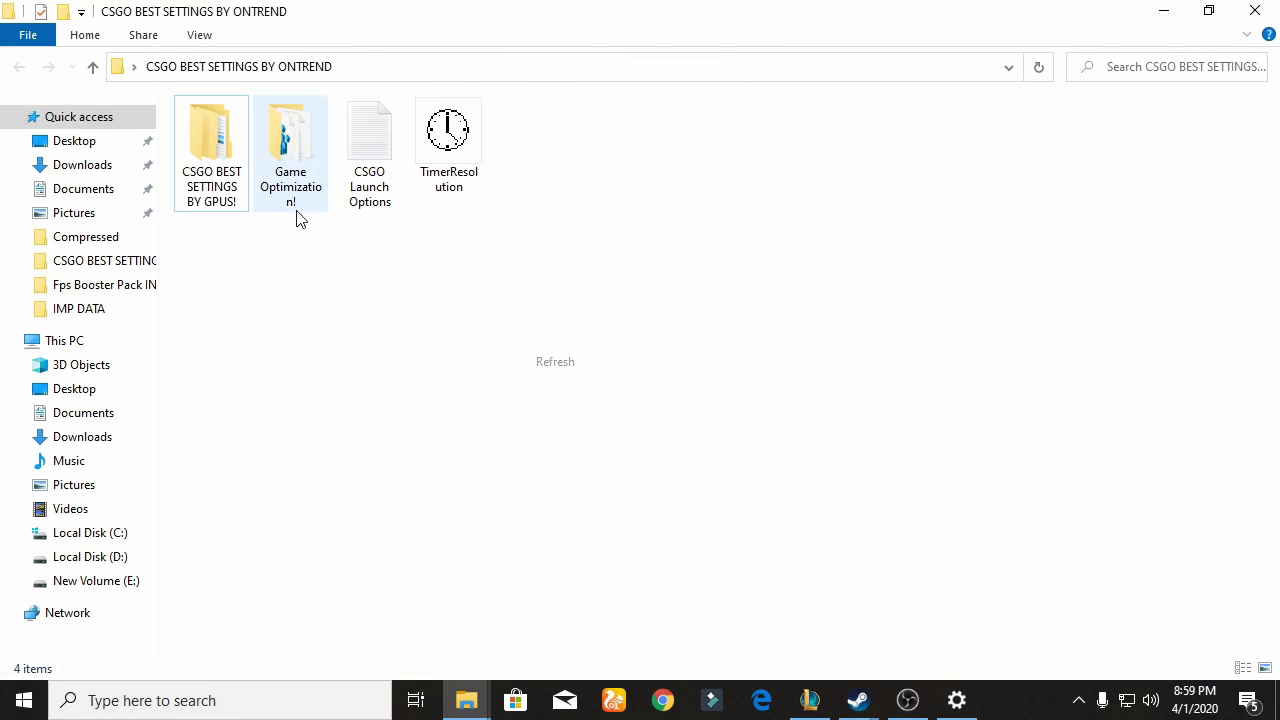
# Step: Merge the Game Optimizations file from the Game Optimization! folder into the Windows registry
pyautogui.doubleClick(280, 140)
pyautogui.click(265, 131)
pyautogui.rightClick(272, 131)
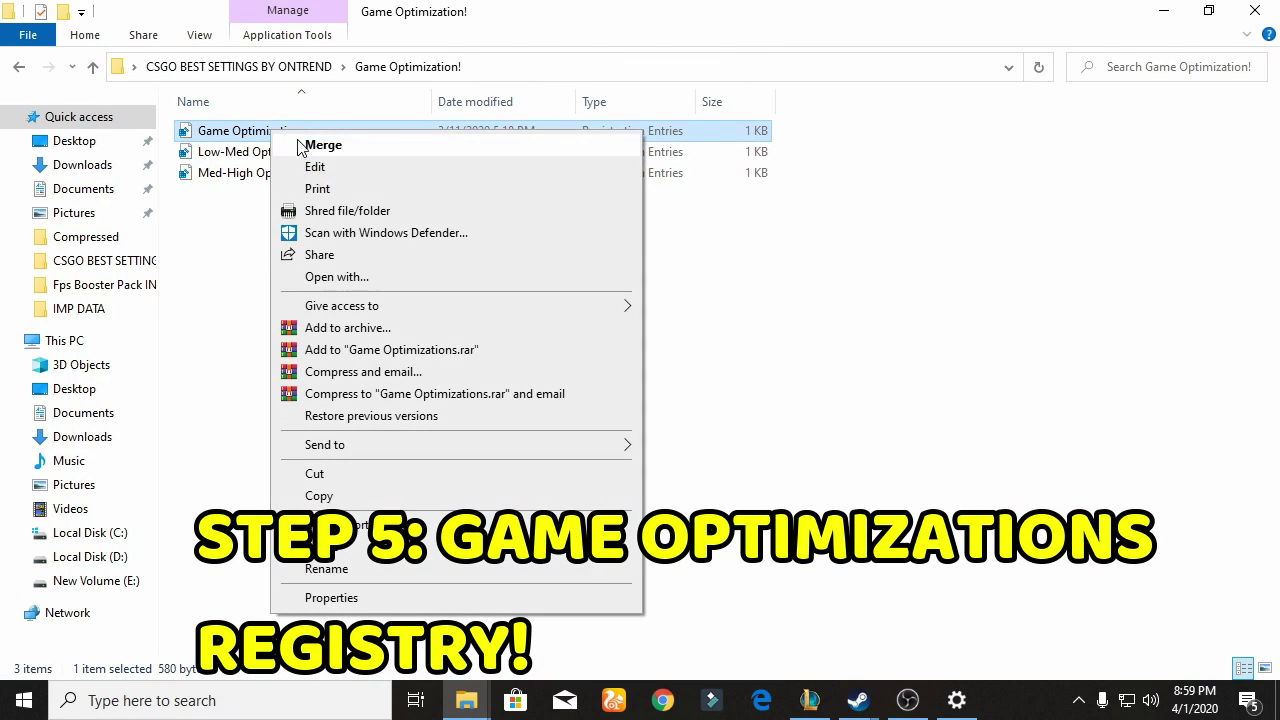
pyautogui.click(388, 152)
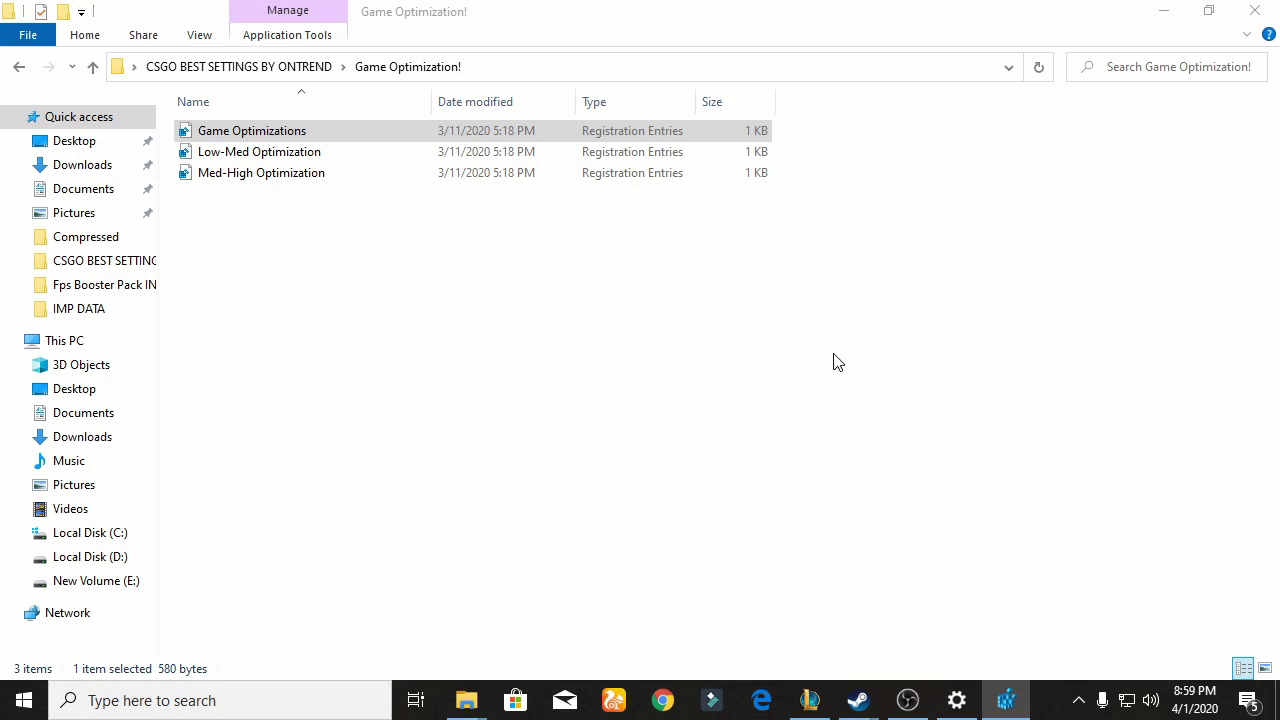
# Step: Merge the Med-High Optimization file into the Windows registry, then go back to the parent folder and minimize it
pyautogui.moveTo(266, 226); pyautogui.dragTo(268, 148)
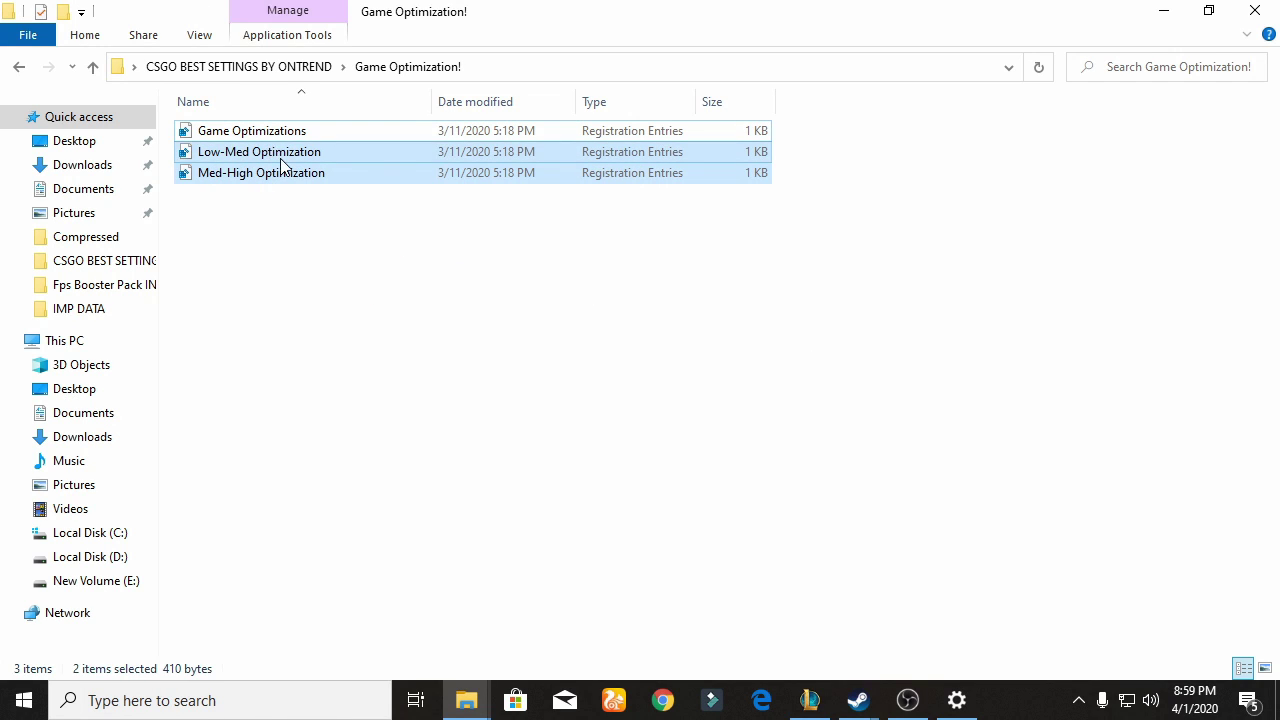
pyautogui.rightClick(280, 158)
pyautogui.click(246, 189)
pyautogui.click(263, 174)
pyautogui.rightClick(262, 171)
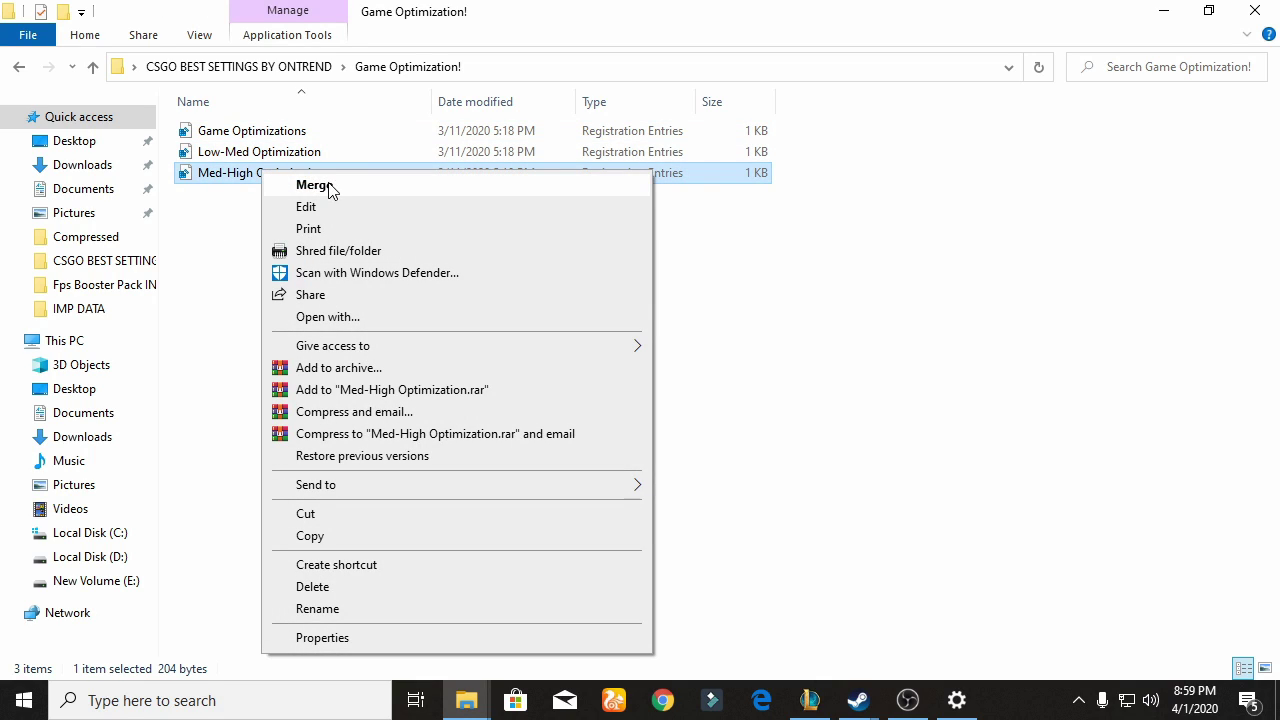
pyautogui.click(313, 185)
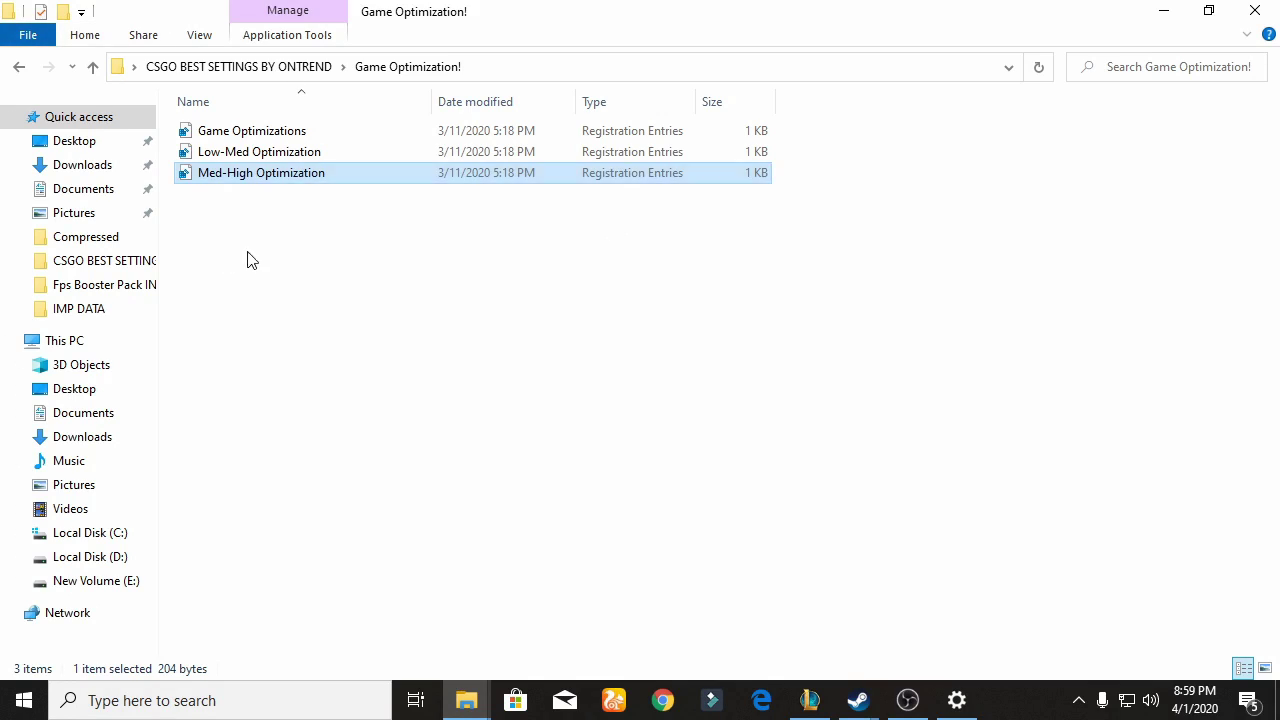
pyautogui.click(251, 260)
pyautogui.click(19, 66)
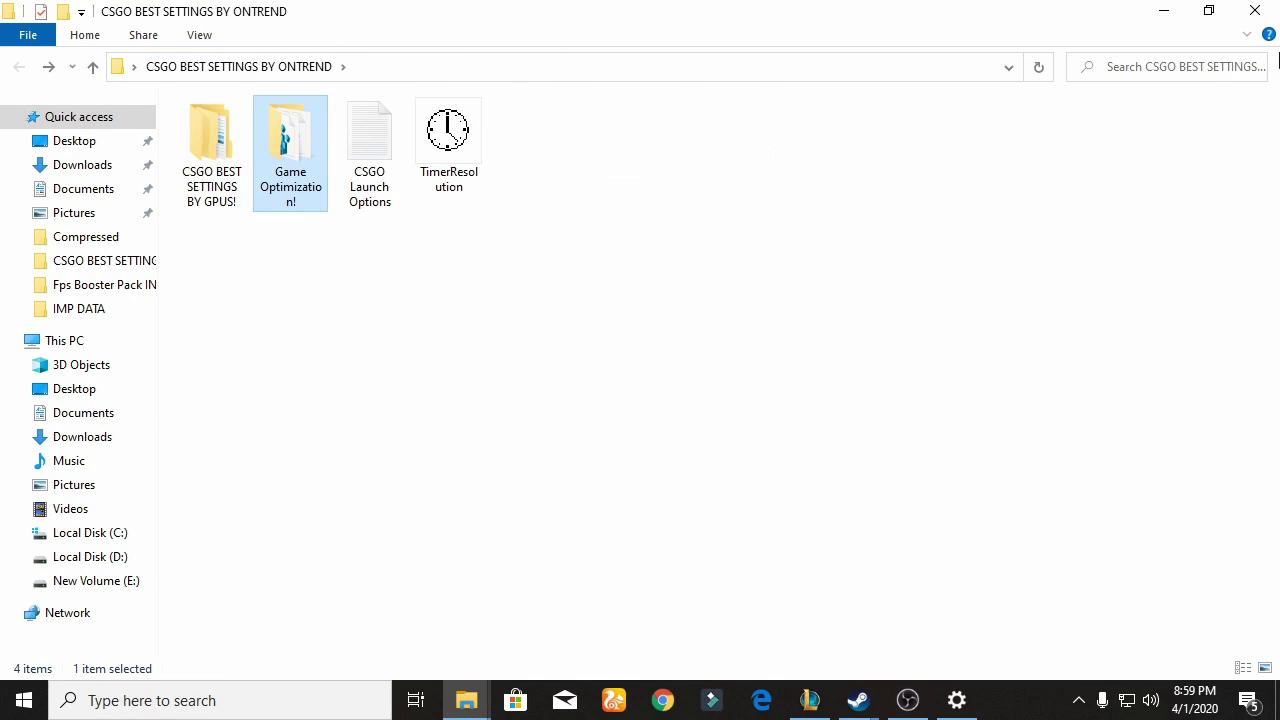
pyautogui.click(1175, 9)
pyautogui.rightClick(636, 214)
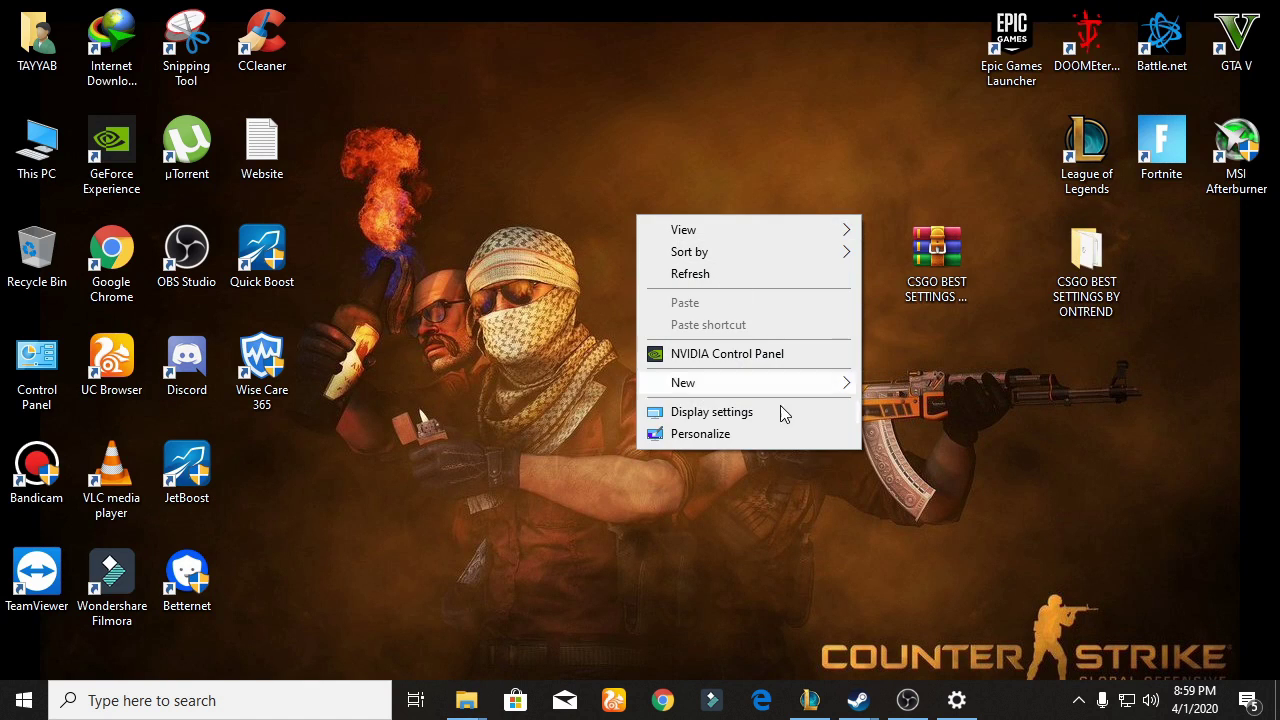
pyautogui.click(792, 434)
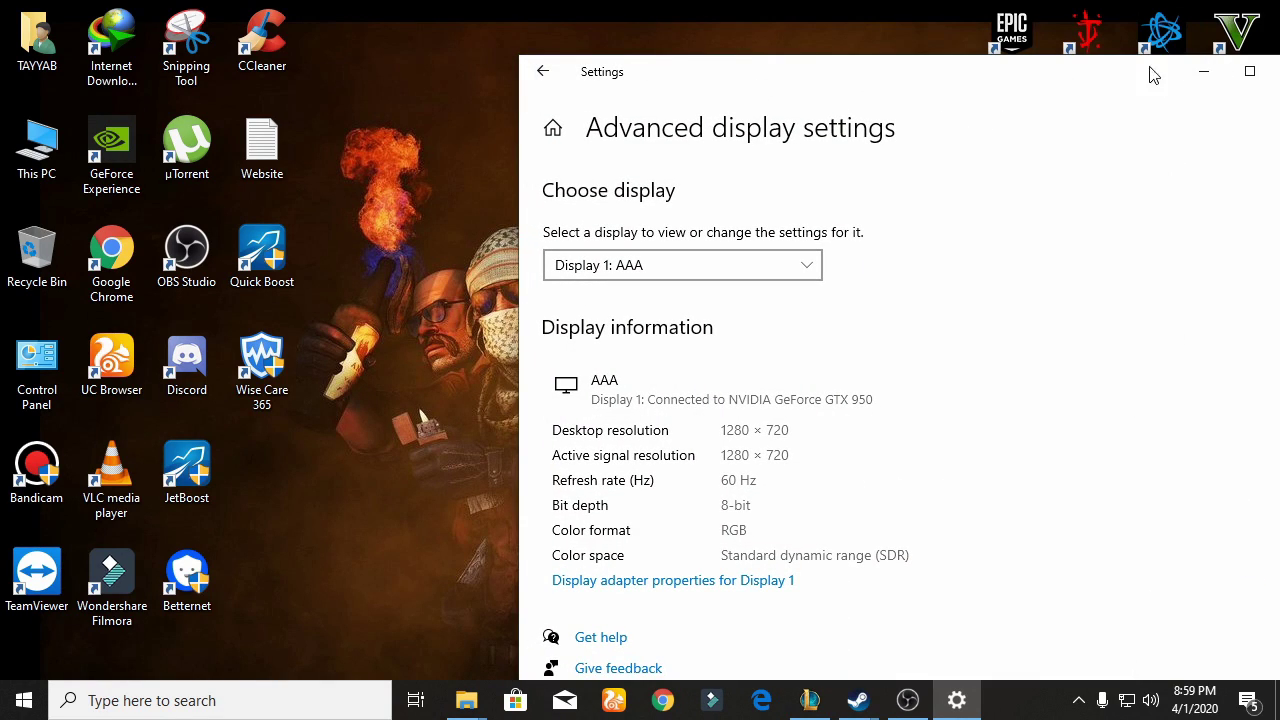
pyautogui.click(1249, 71)
pyautogui.hotkey('alt', 'F4')
# Step: Open Windows Settings through the desktop's personalization options and go to the Gaming category
pyautogui.rightClick(751, 281)
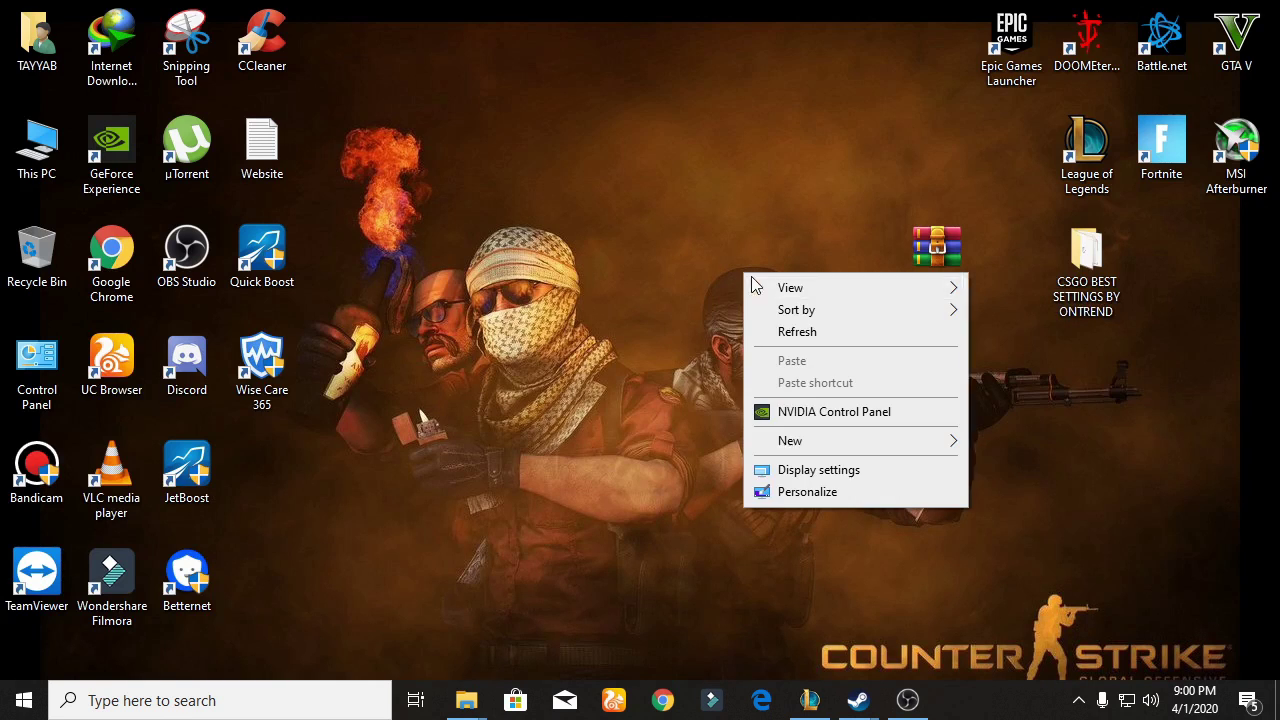
pyautogui.click(830, 491)
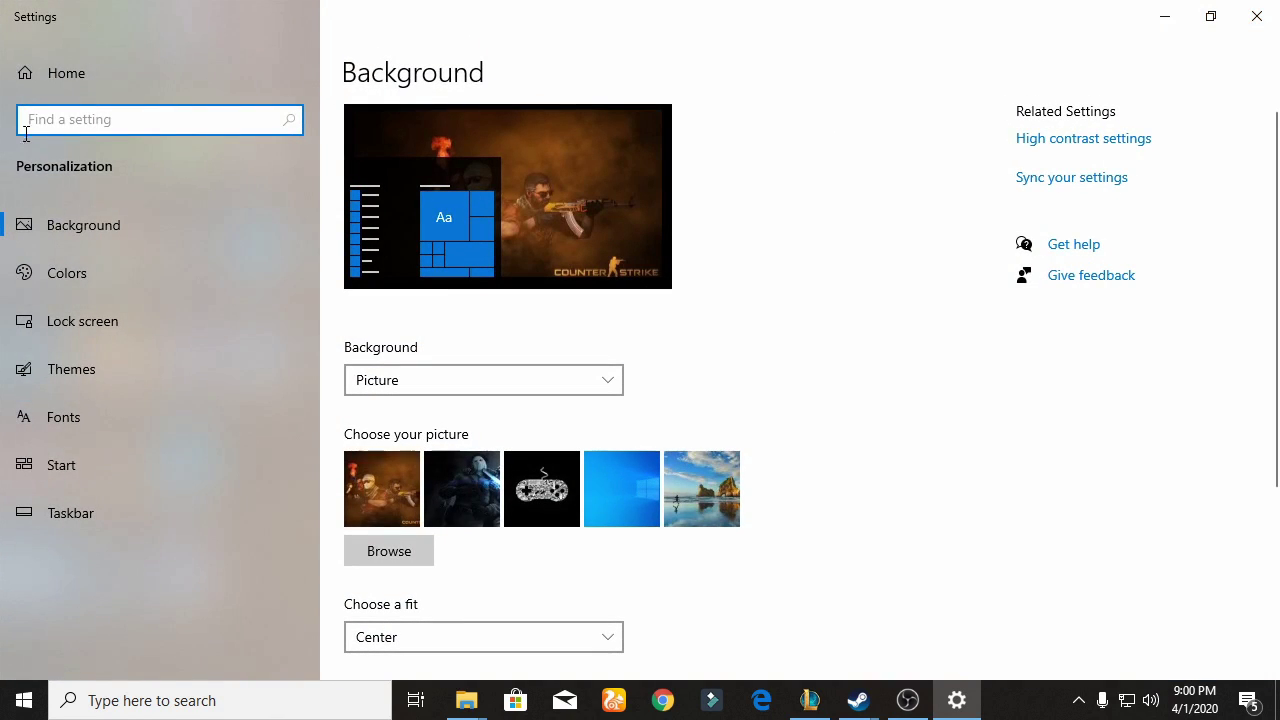
pyautogui.click(49, 85)
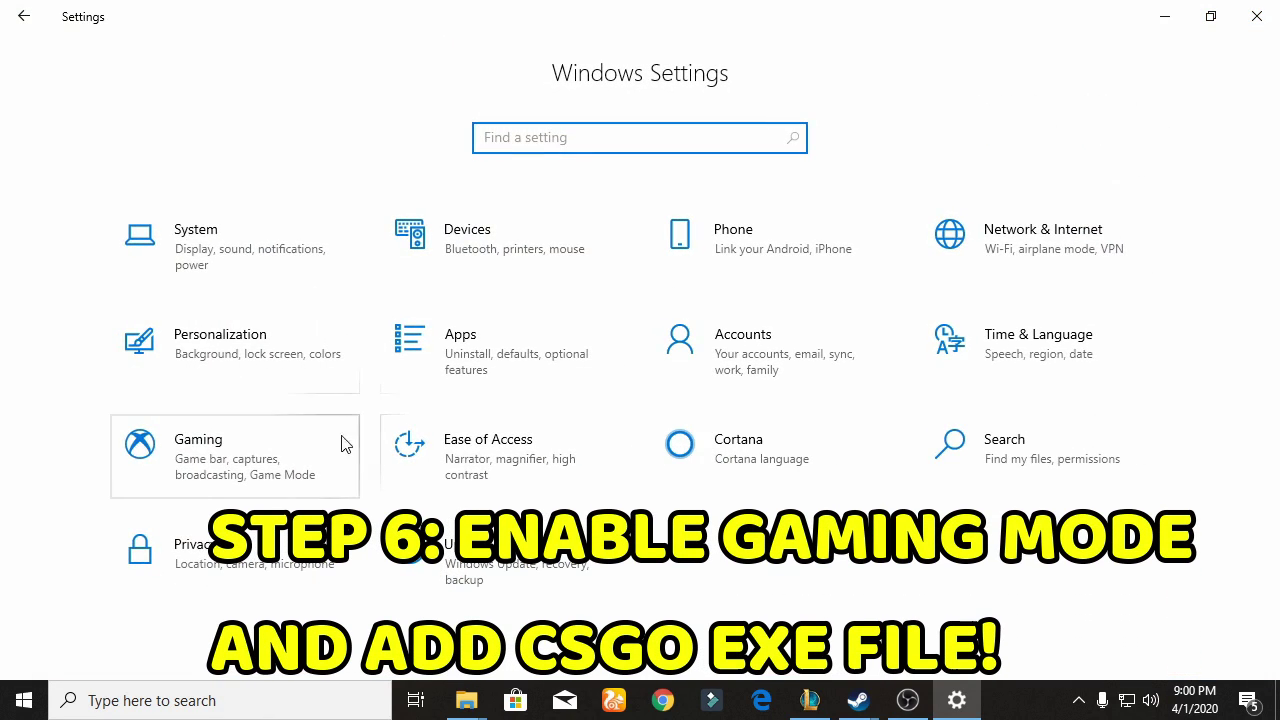
pyautogui.click(248, 454)
pyautogui.click(248, 455)
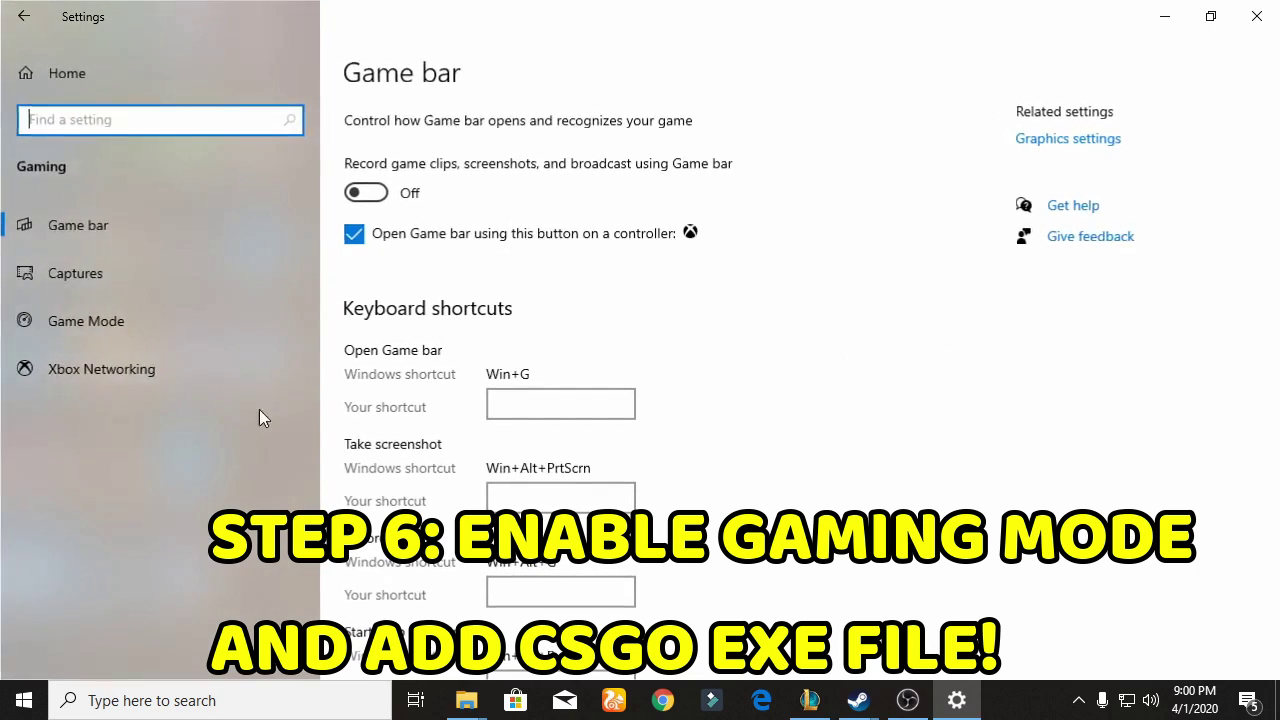
# Step: View the Game Mode page, then open Graphics settings and browse to New Volume (E:) for a classic app to add
pyautogui.click(117, 320)
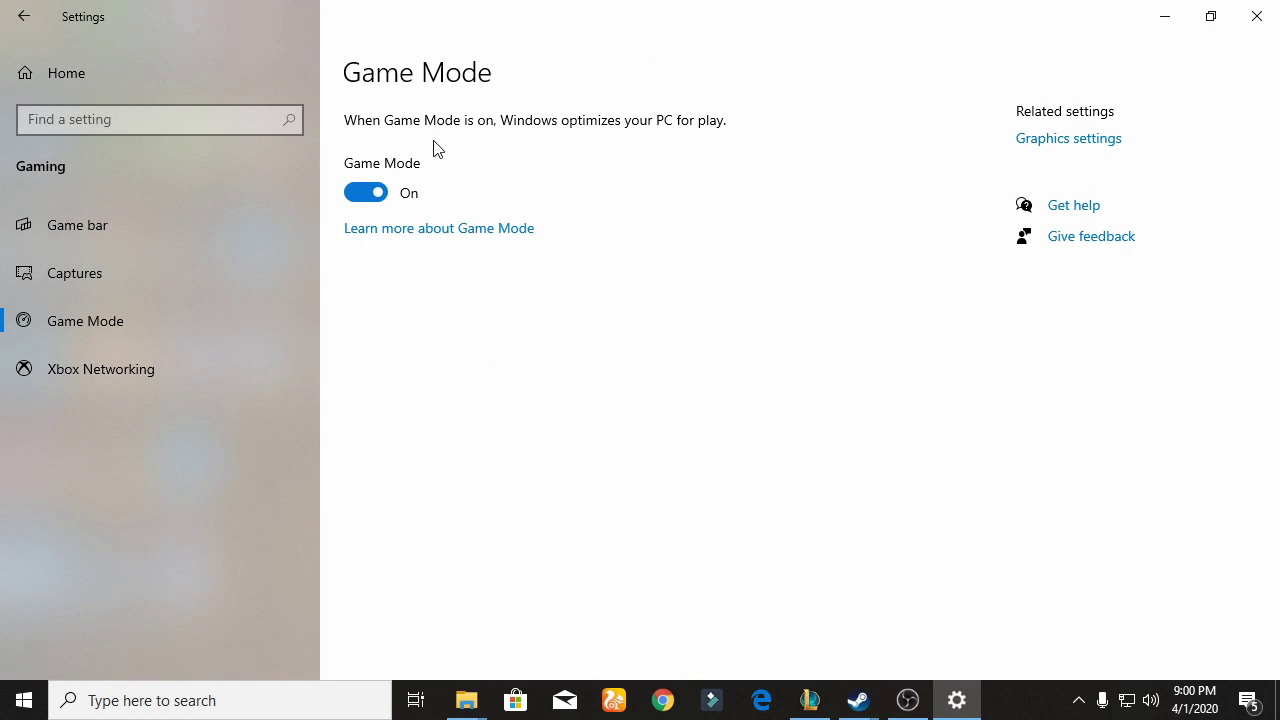
pyautogui.click(1096, 147)
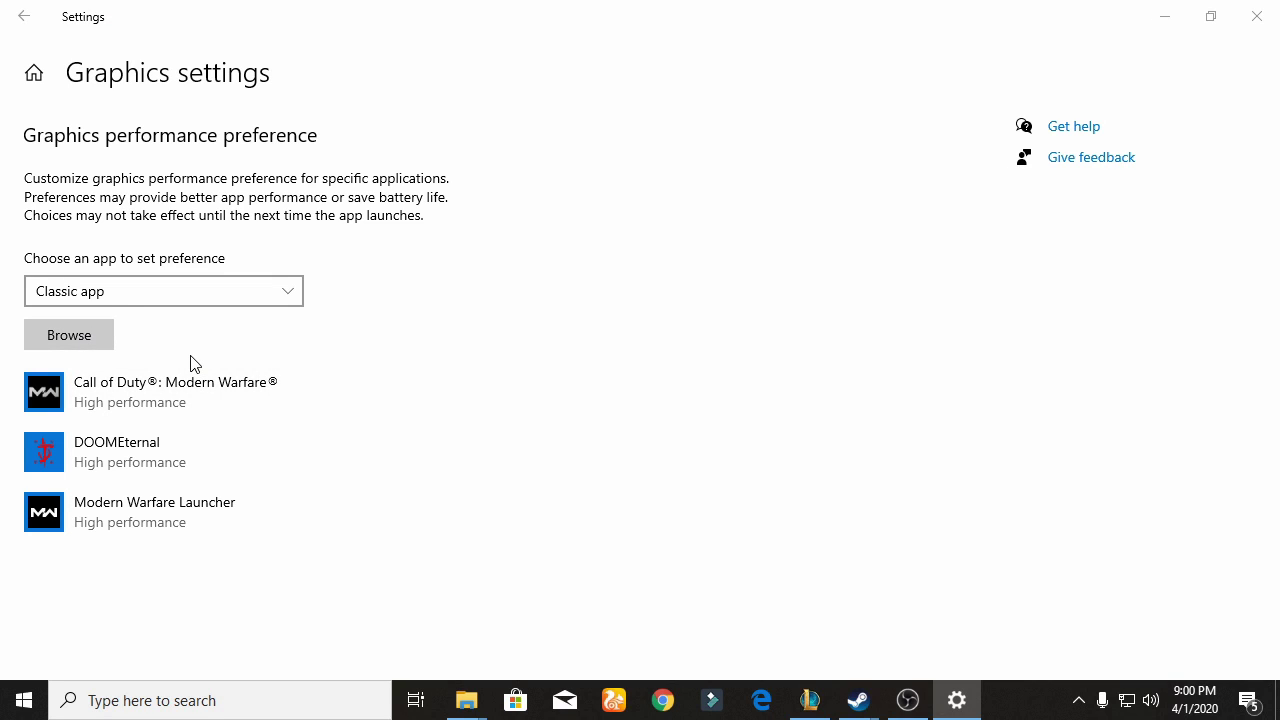
pyautogui.moveTo(1004, 22); pyautogui.dragTo(946, 18)
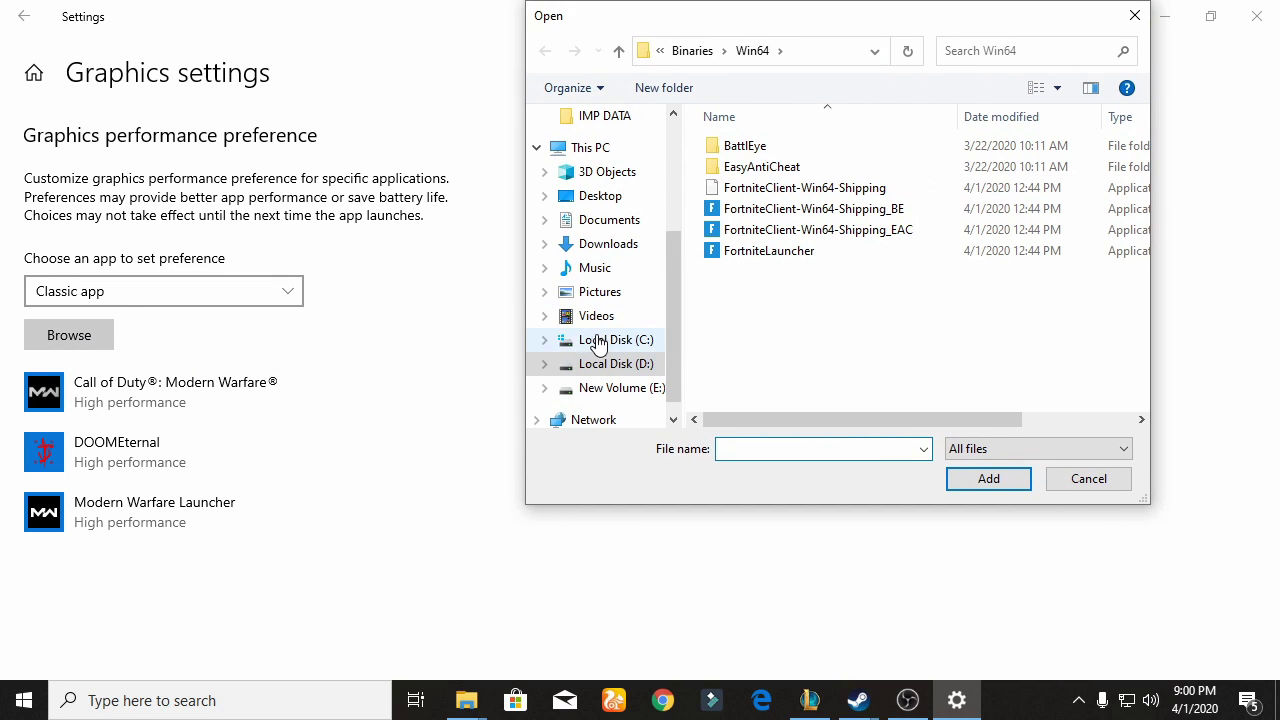
pyautogui.click(645, 389)
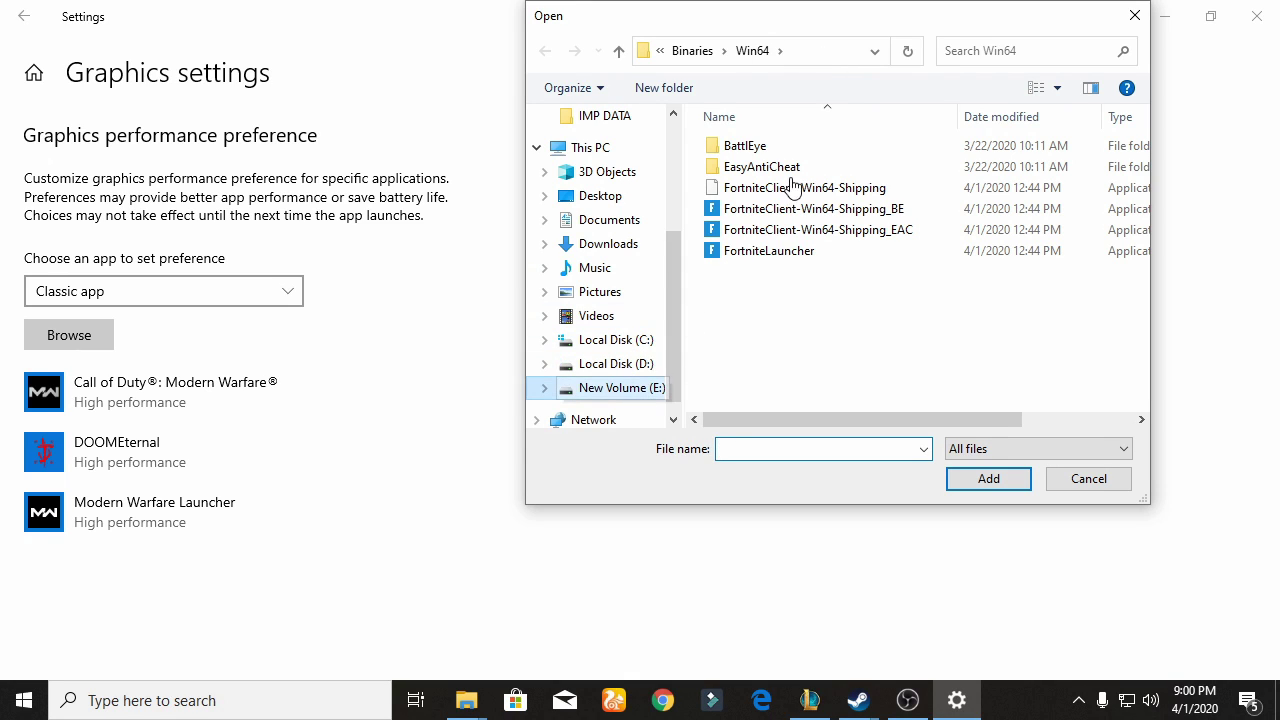
pyautogui.moveTo(868, 15); pyautogui.dragTo(725, 15)
# Step: Add csgo.exe from Steam\steamapps\common\Counter-Strike Global Offensive to the graphics performance preference list
pyautogui.scroll(-3, 800, 205)
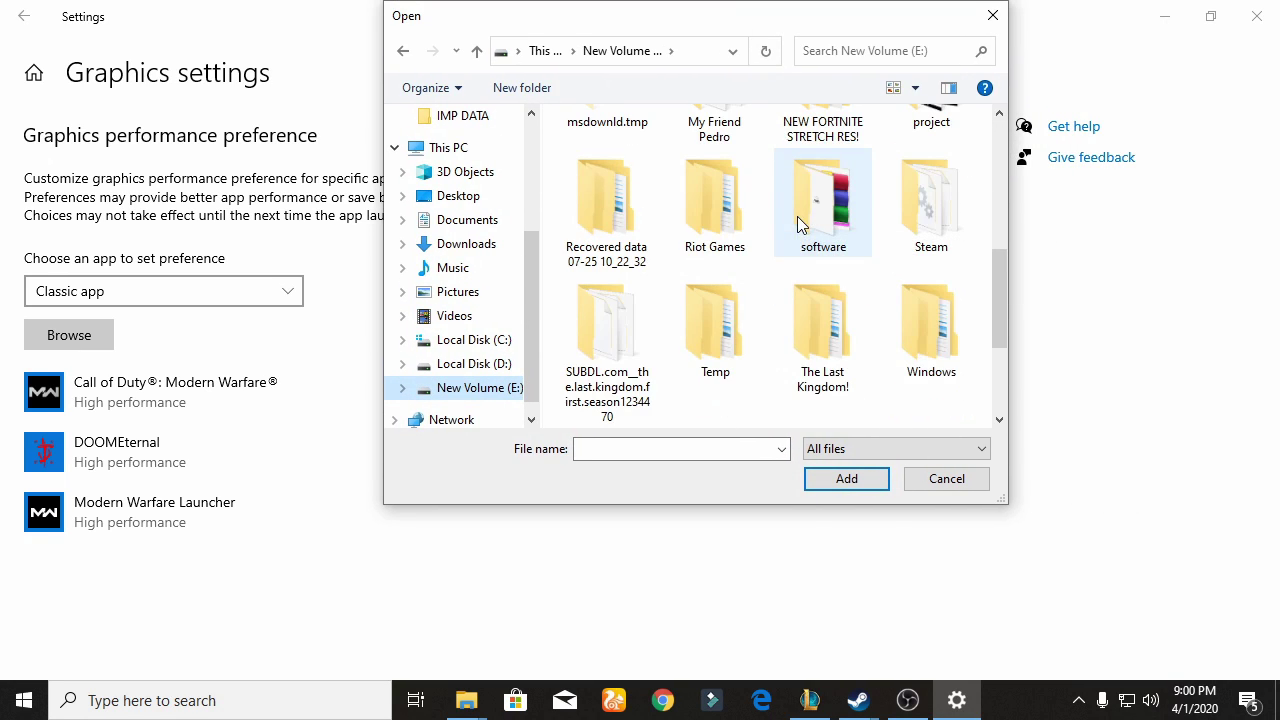
pyautogui.scroll(3, 790, 250)
pyautogui.scroll(-3, 790, 250)
pyautogui.scroll(-3, 792, 252)
pyautogui.scroll(2, 766, 229)
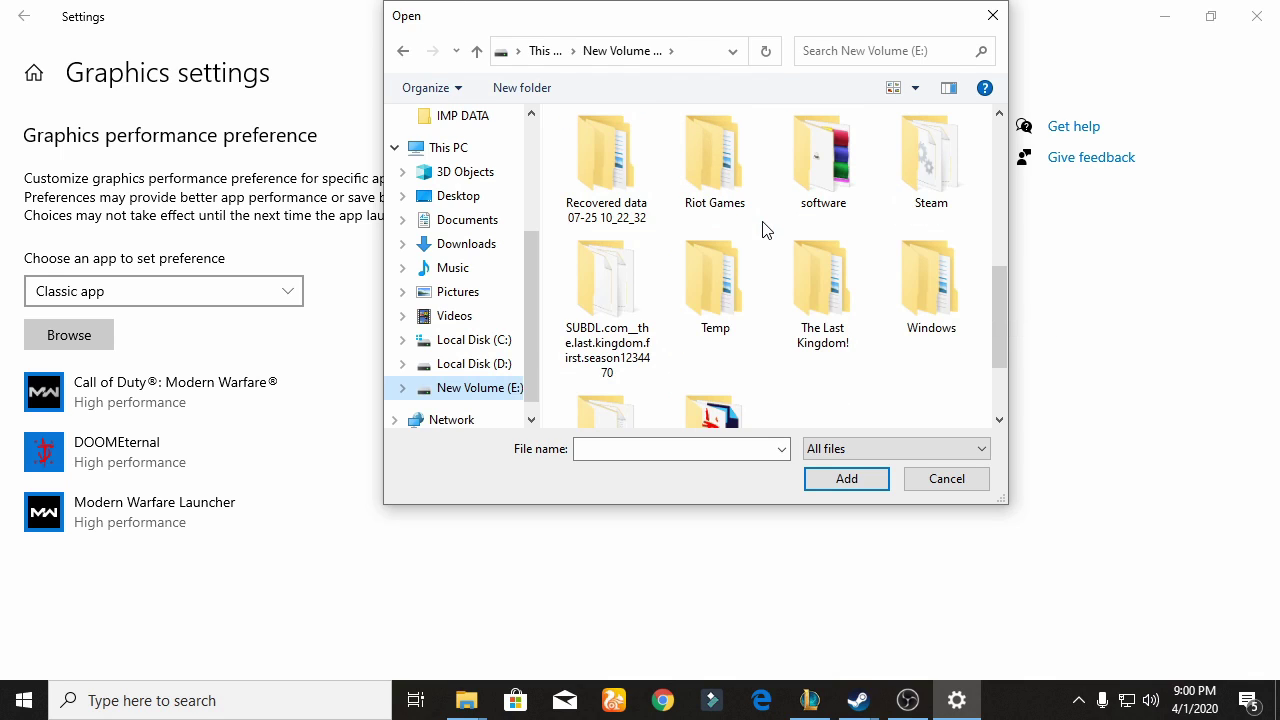
pyautogui.doubleClick(918, 190)
pyautogui.scroll(-5, 690, 240)
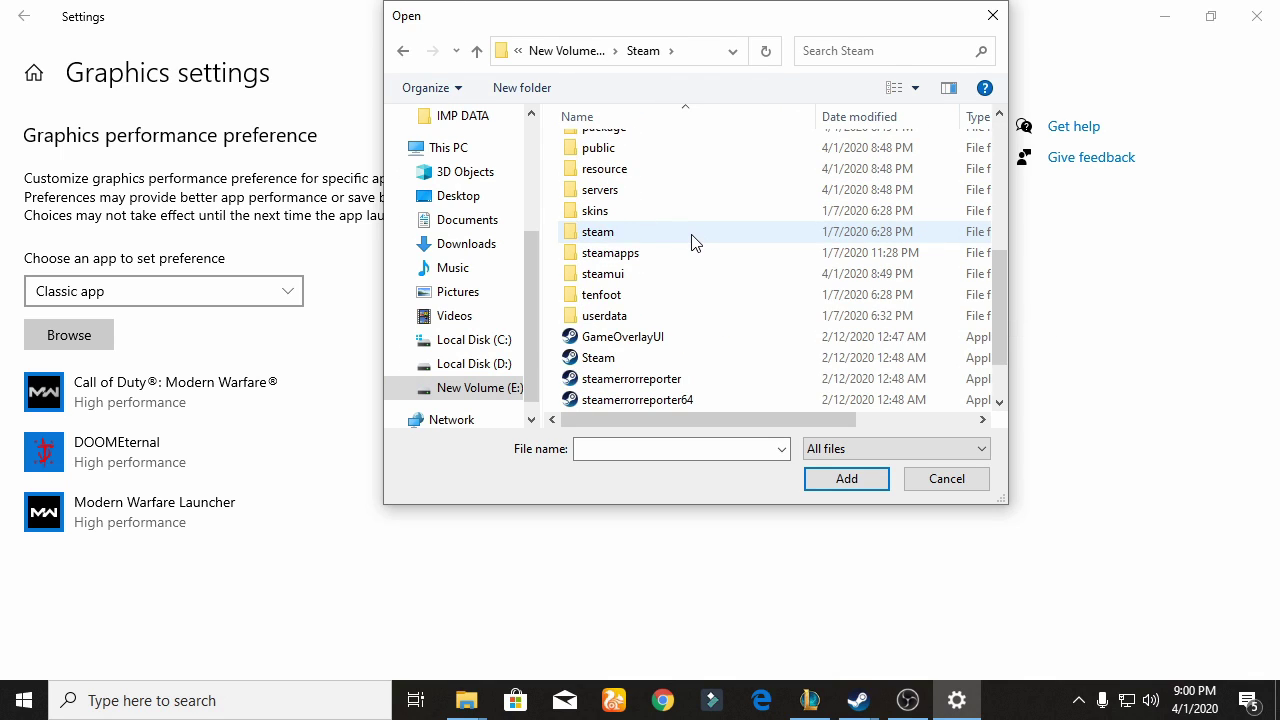
pyautogui.doubleClick(634, 253)
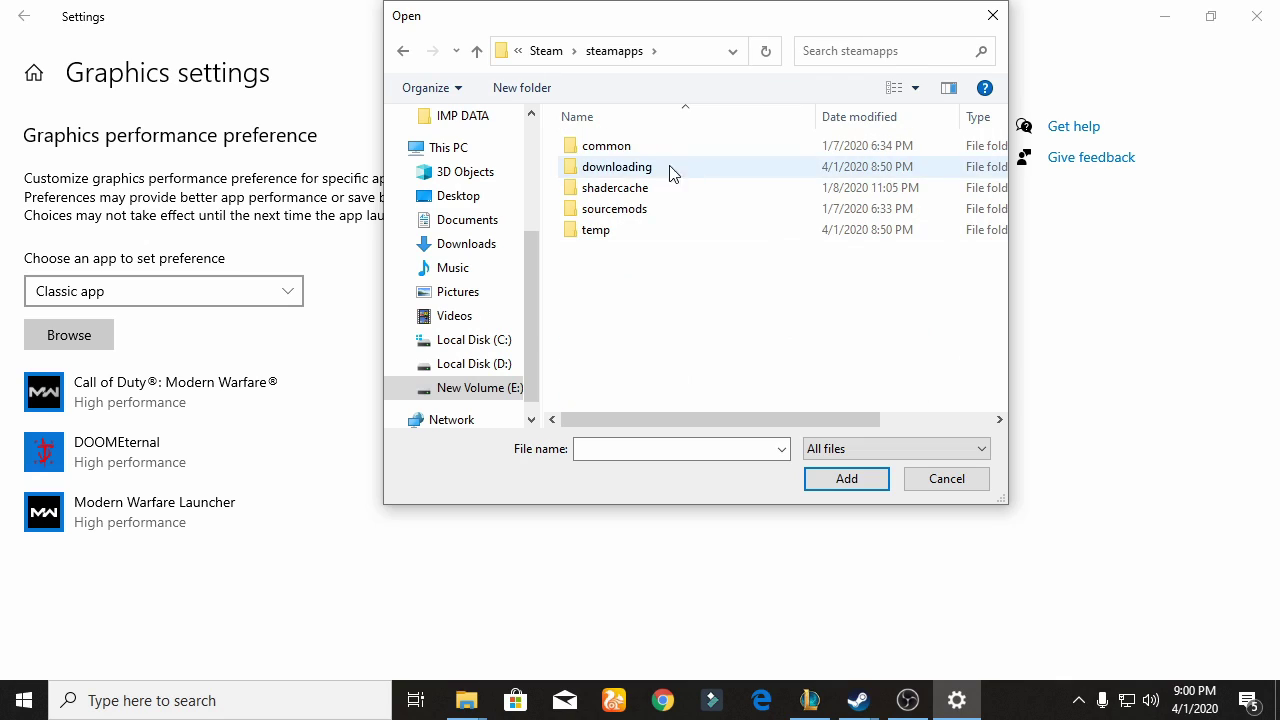
pyautogui.doubleClick(629, 152)
pyautogui.doubleClick(640, 147)
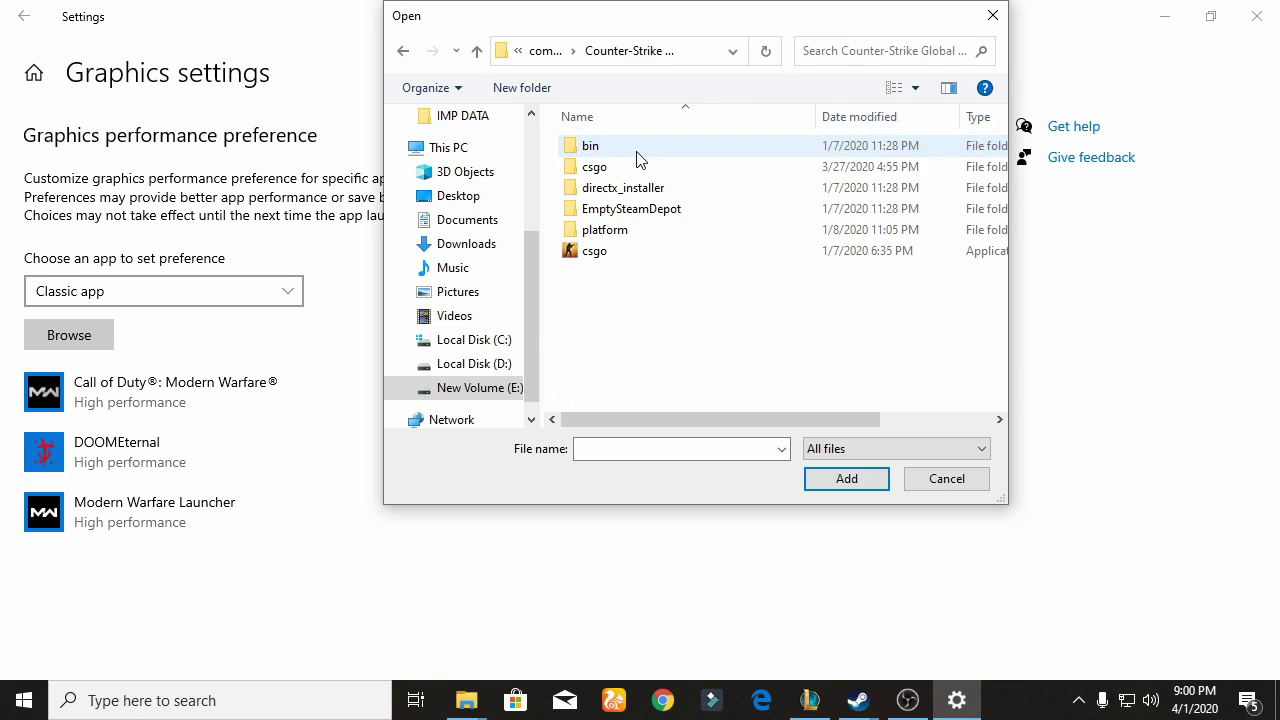
pyautogui.doubleClick(611, 254)
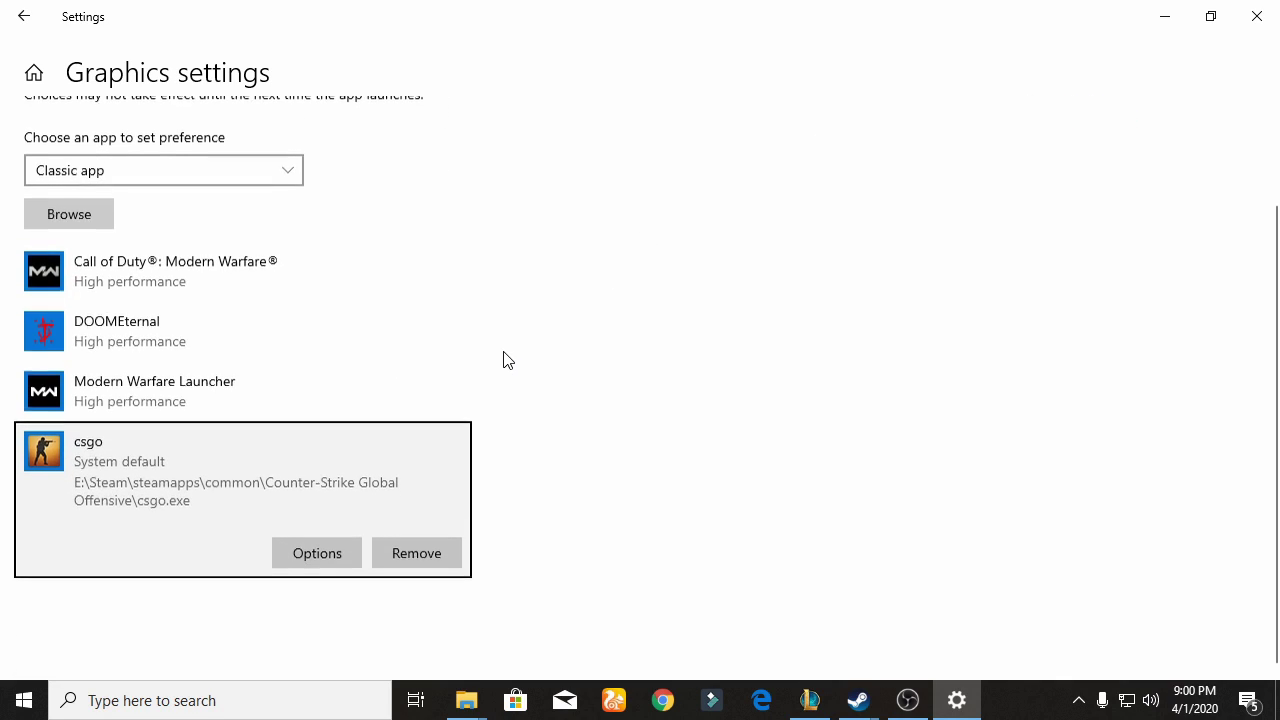
# Step: Set the csgo app's graphics preference to High performance, save it, and minimize Settings
pyautogui.click(331, 544)
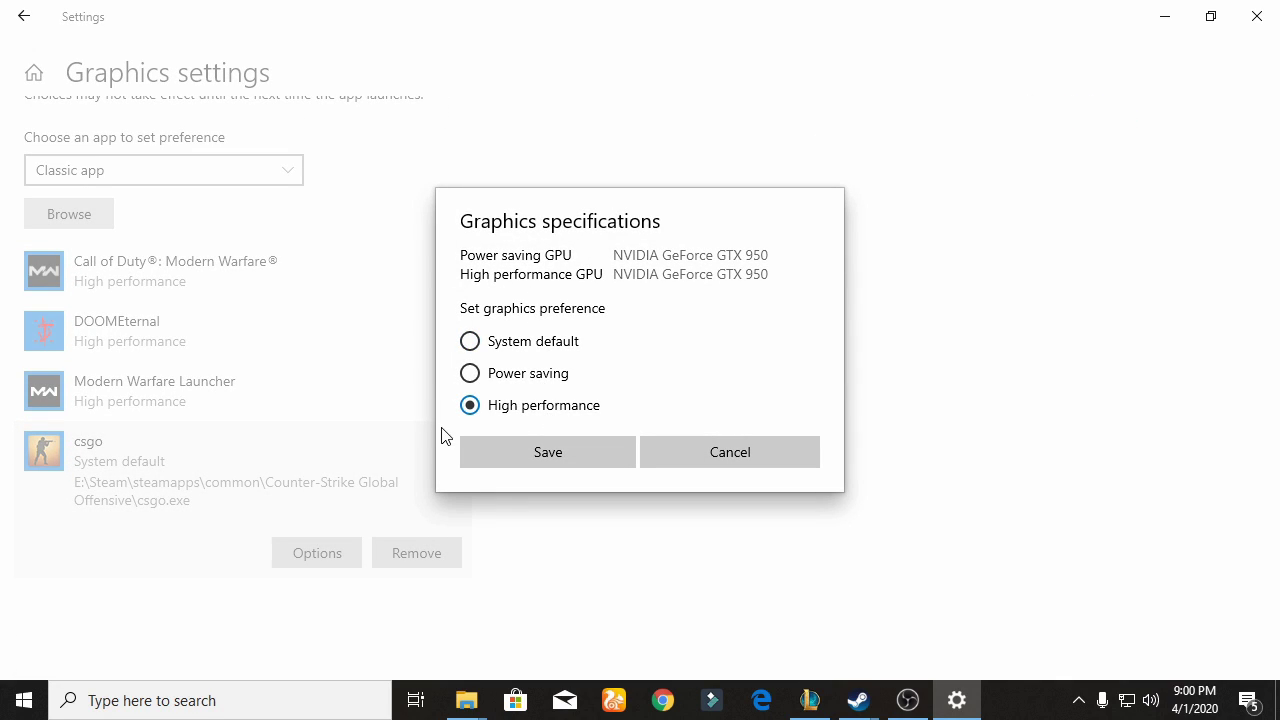
pyautogui.click(555, 456)
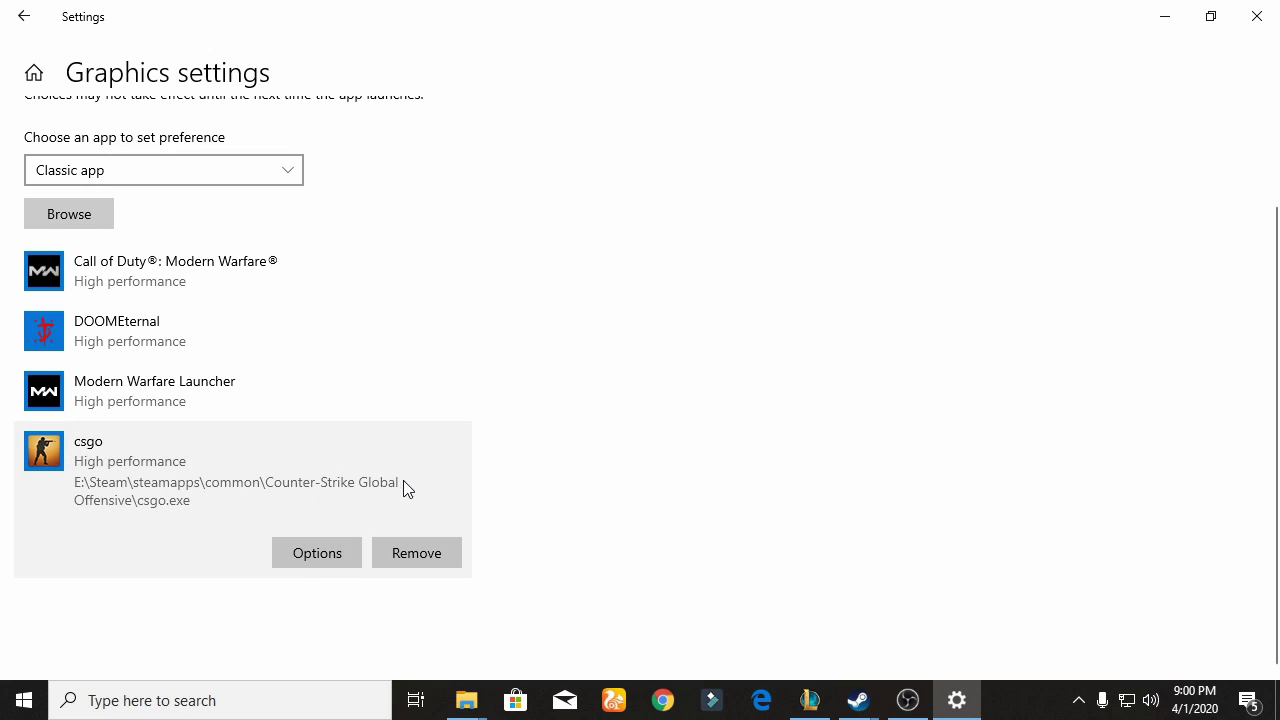
pyautogui.click(1160, 10)
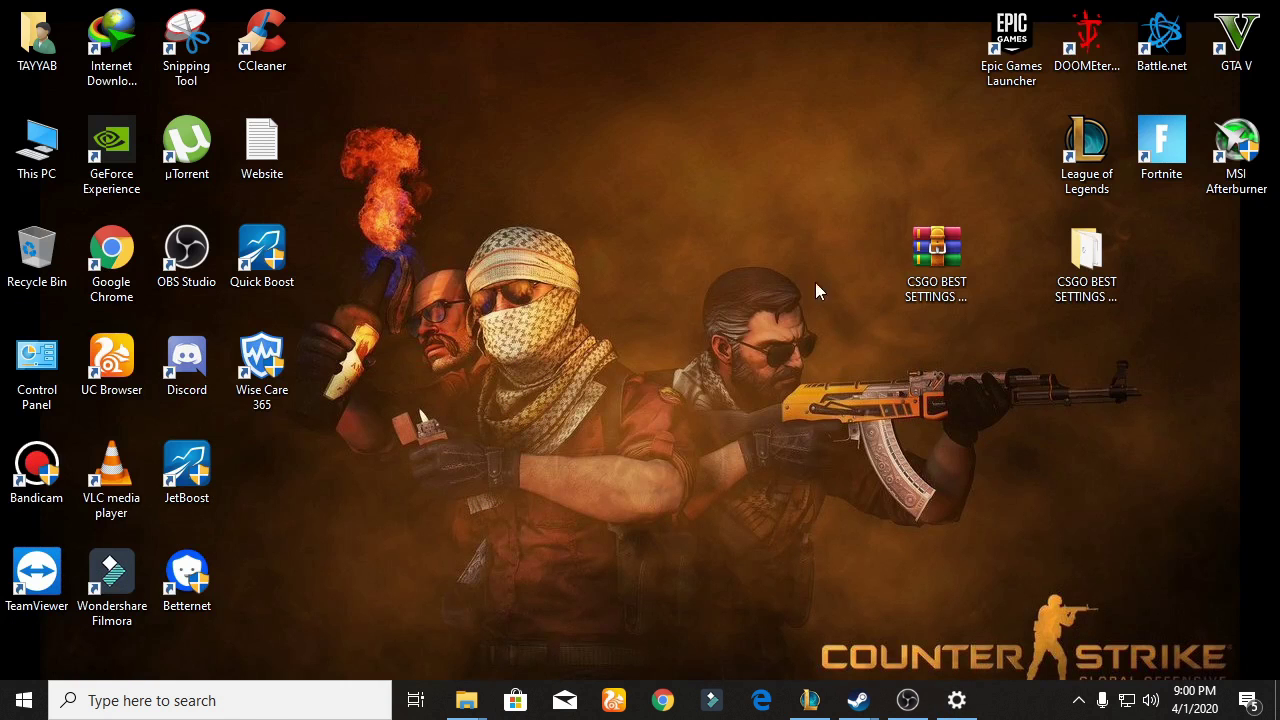
# Step: Close all open File Explorer windows at once
pyautogui.moveTo(462, 692)
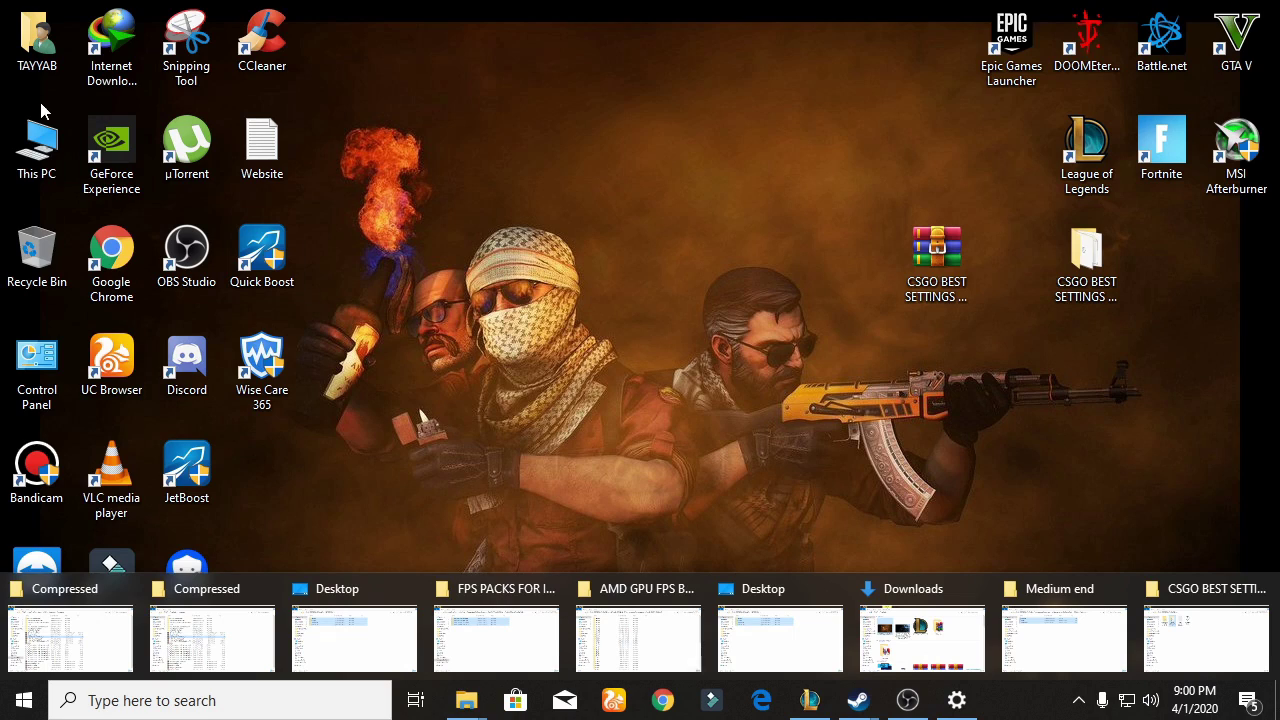
pyautogui.click(36, 148)
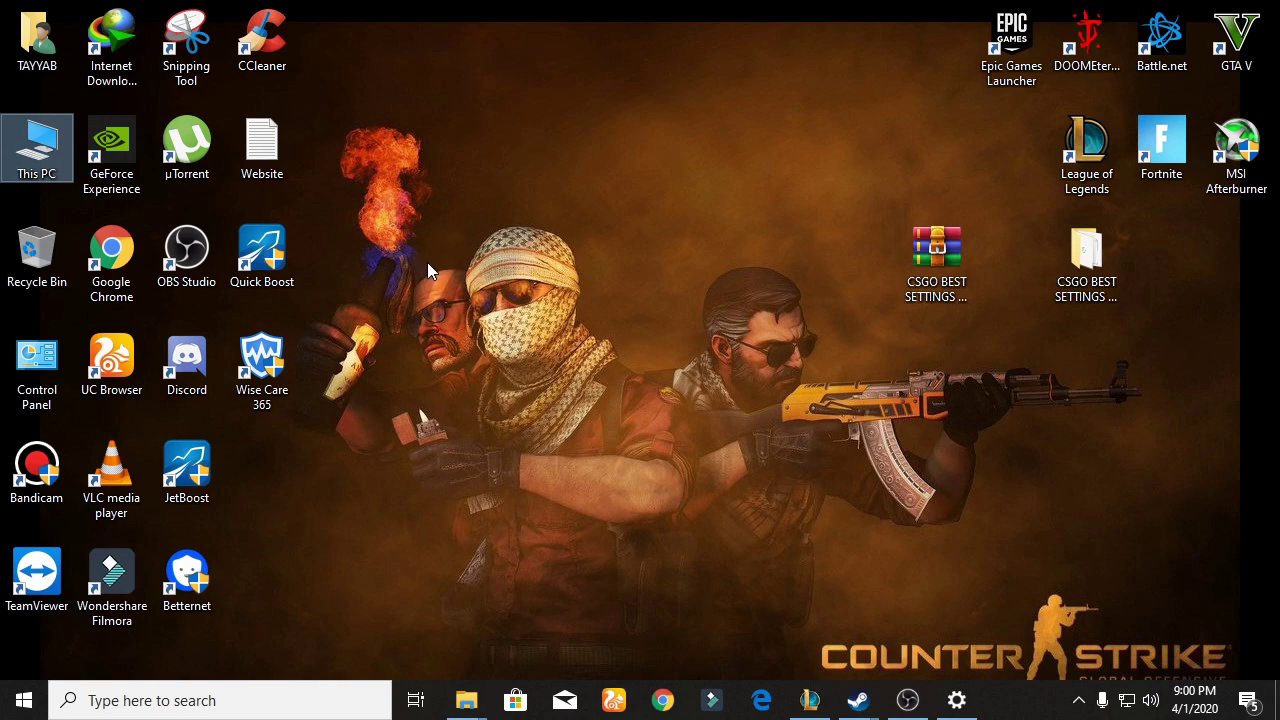
pyautogui.click(462, 702)
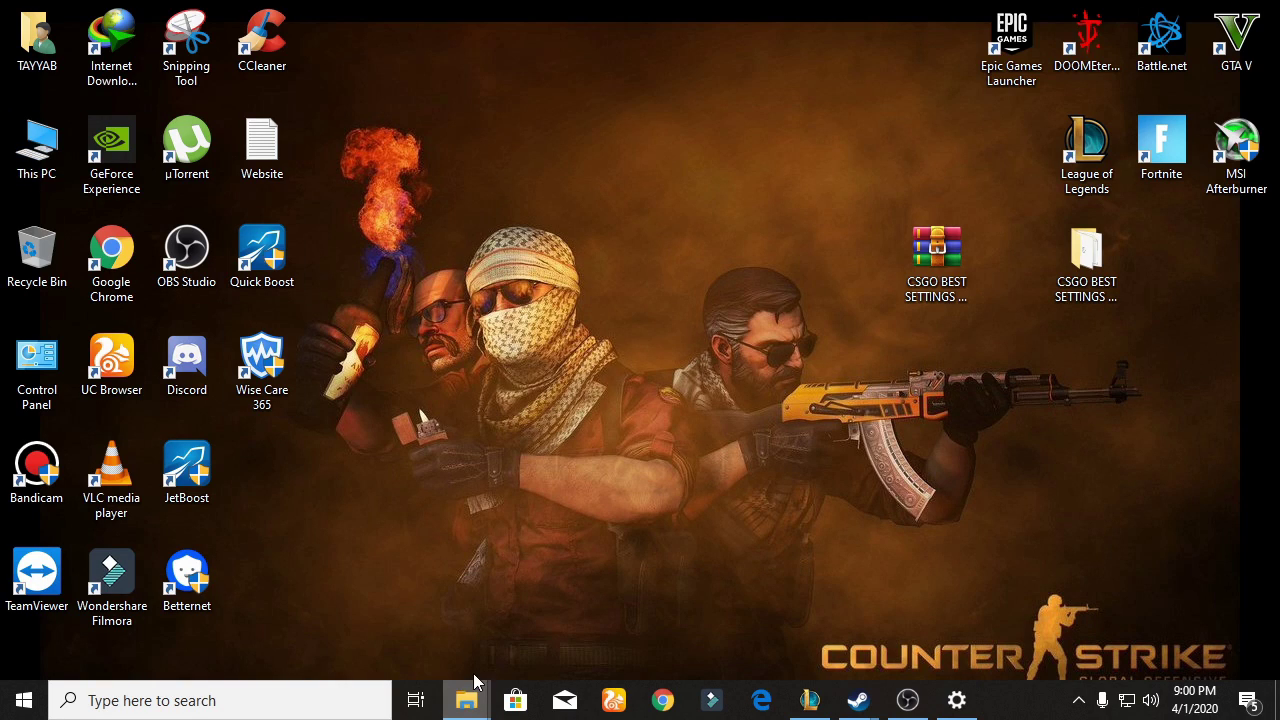
pyautogui.rightClick(474, 688)
pyautogui.click(470, 657)
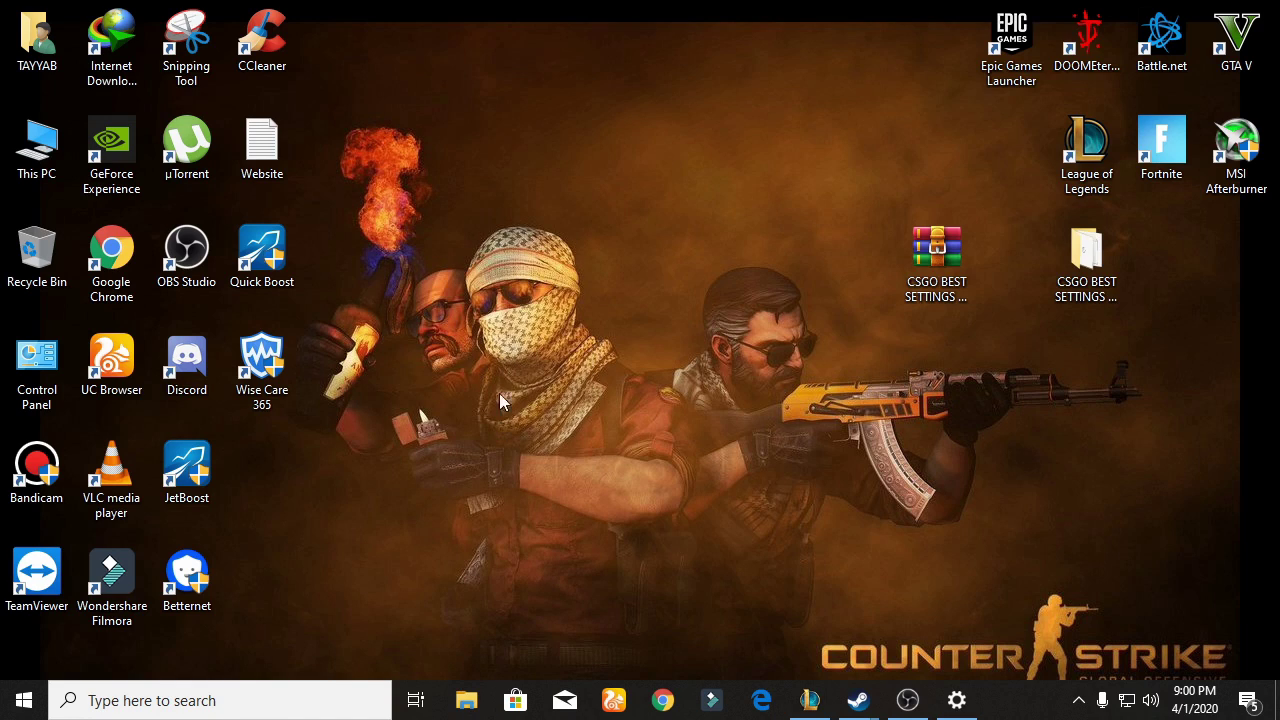
# Step: Open This PC in a maximized window and go to E:\Steam\steamapps\common\Counter-Strike Global Offensive
pyautogui.doubleClick(40, 155)
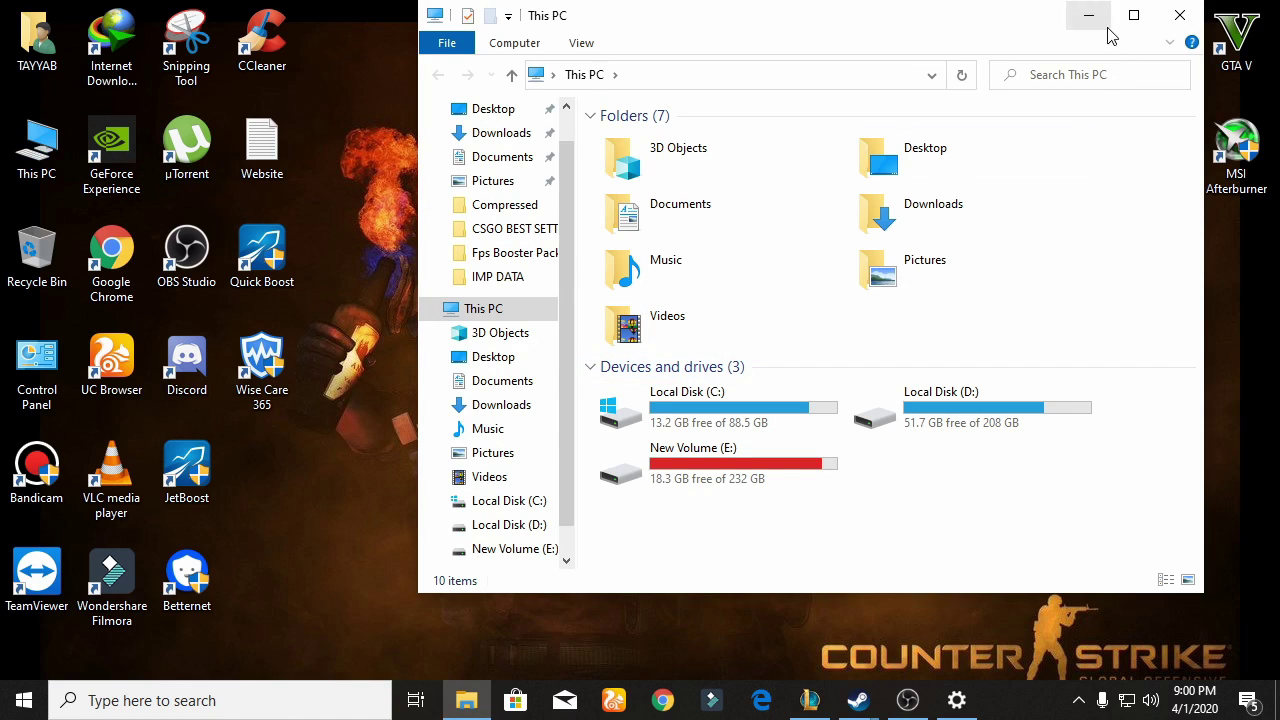
pyautogui.click(1136, 16)
pyautogui.doubleClick(755, 280)
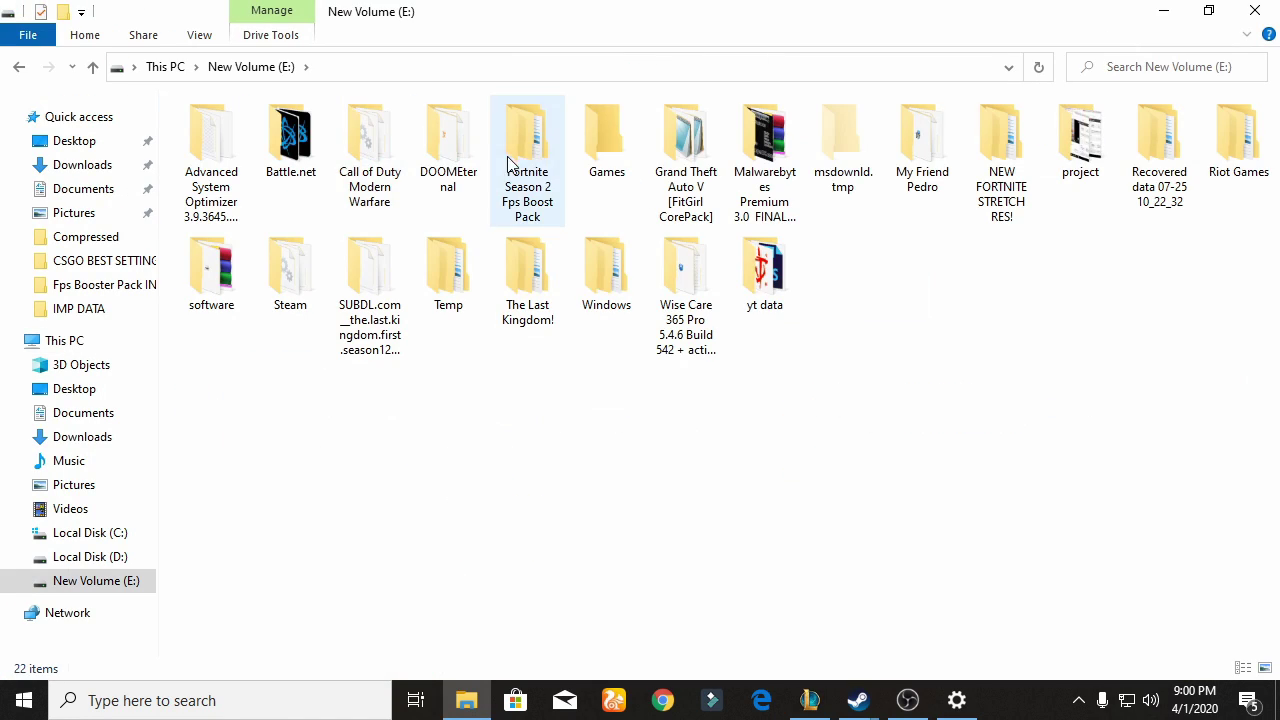
pyautogui.doubleClick(306, 292)
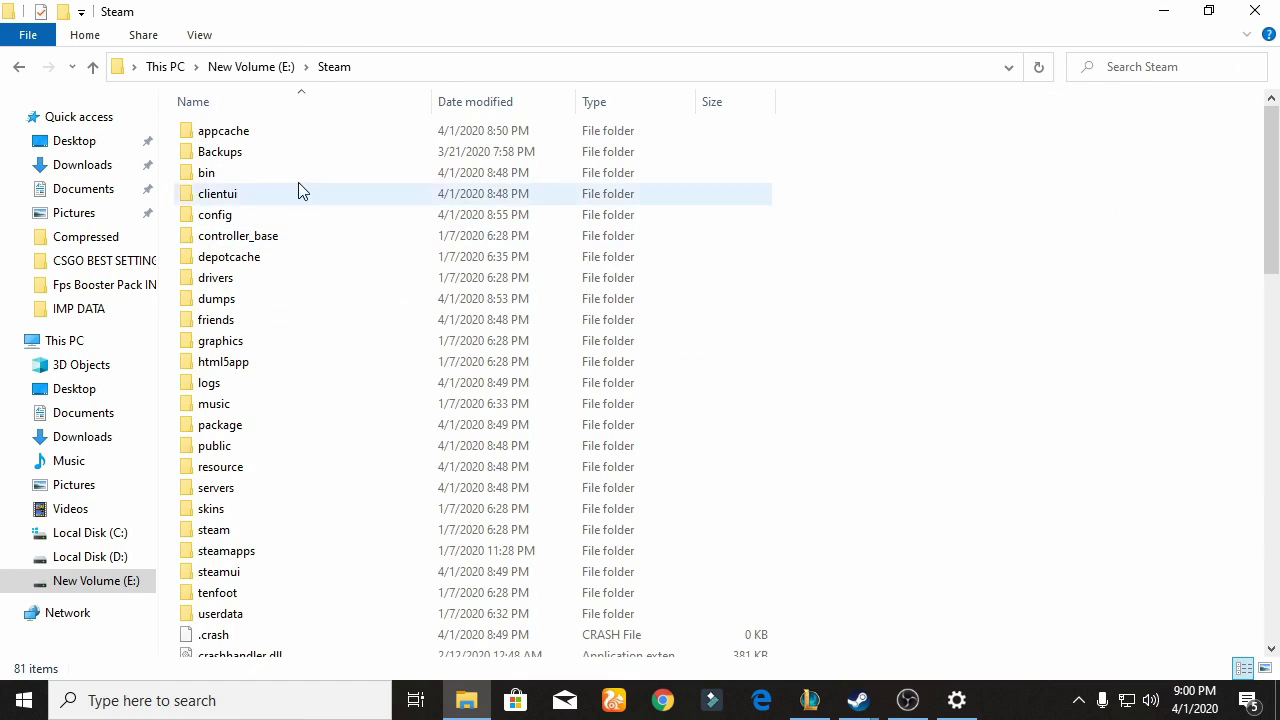
pyautogui.scroll(-6, 255, 233)
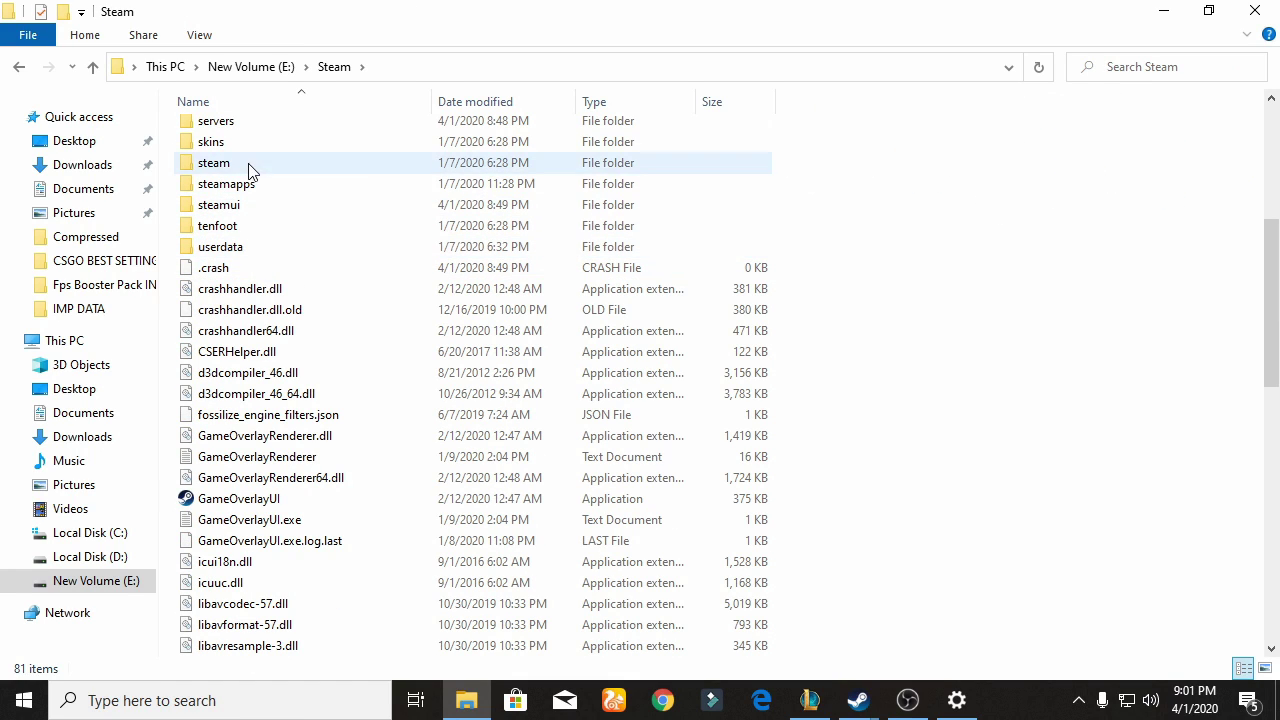
pyautogui.doubleClick(253, 190)
pyautogui.doubleClick(252, 138)
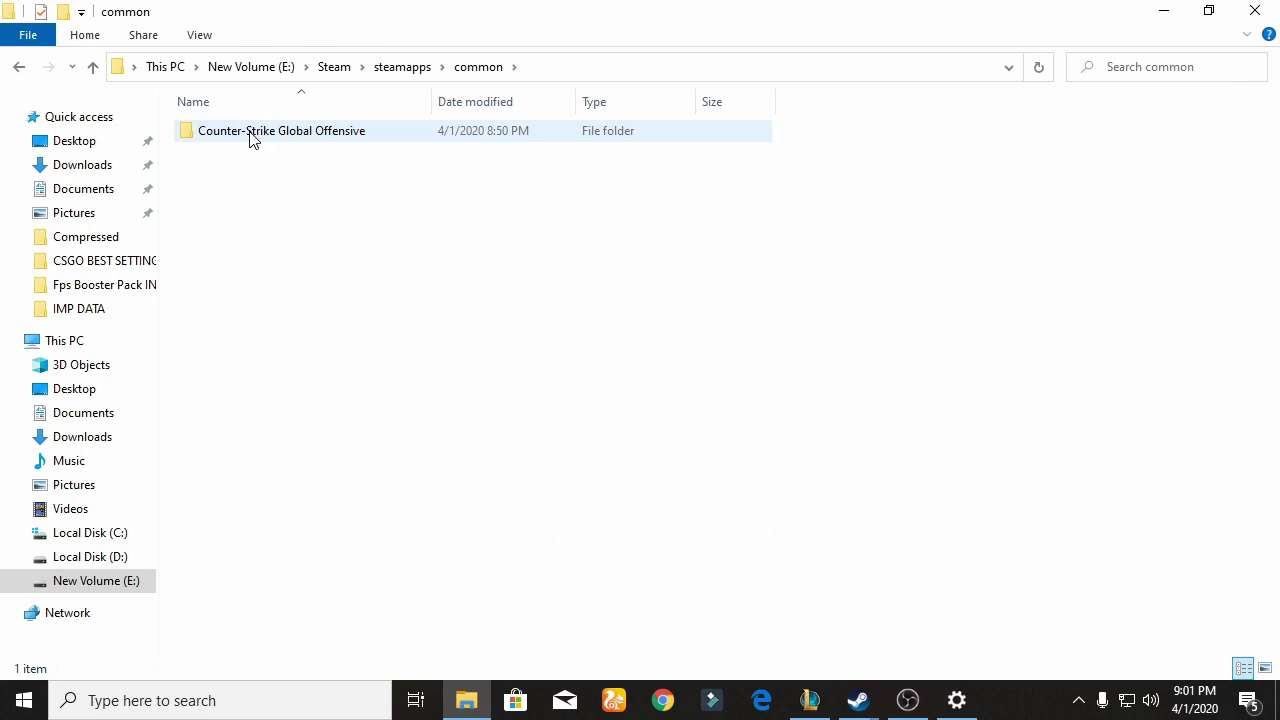
pyautogui.doubleClick(251, 137)
# Step: Disable fullscreen optimizations in the compatibility properties of the csgo application
pyautogui.click(202, 260)
pyautogui.rightClick(201, 262)
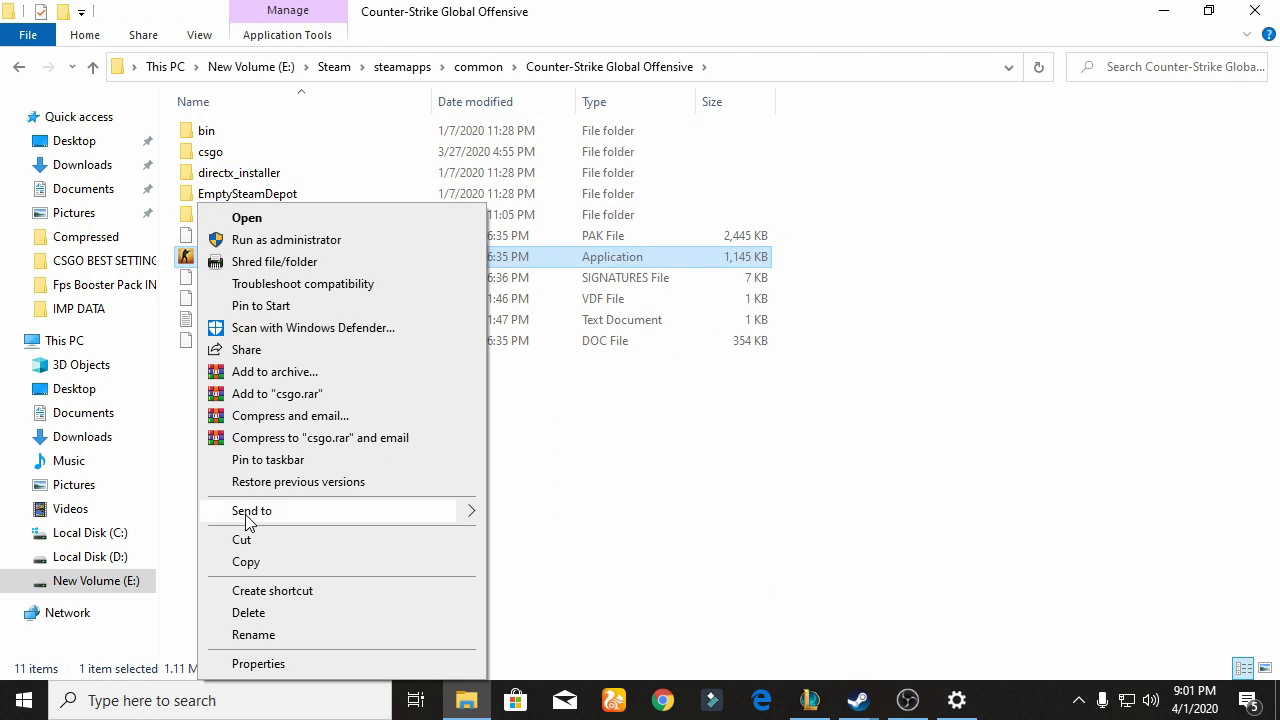
pyautogui.click(289, 662)
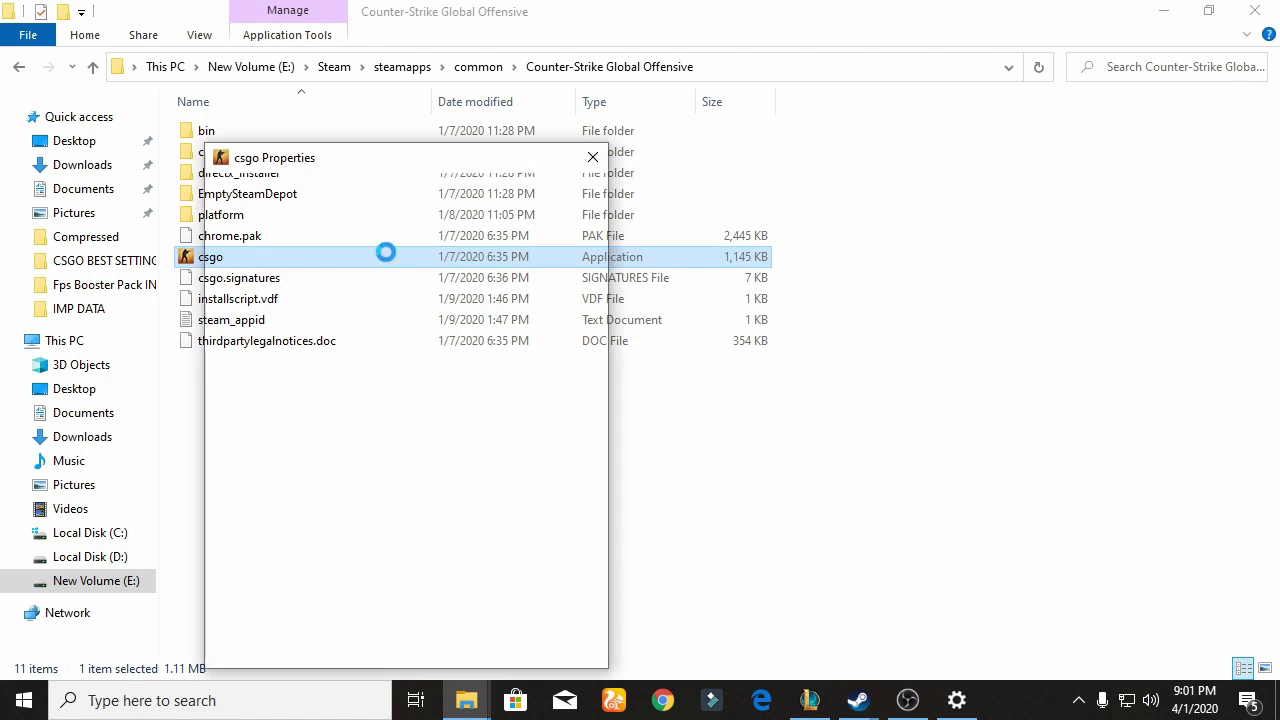
pyautogui.click(384, 211)
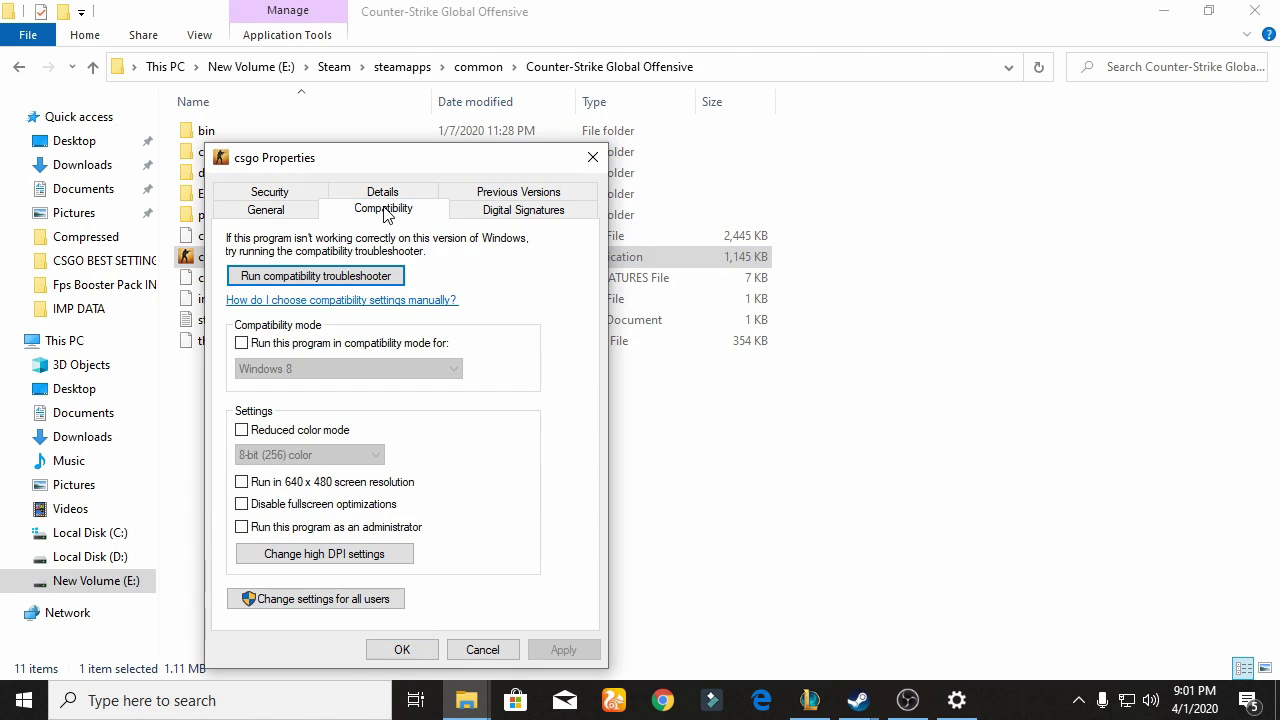
pyautogui.click(330, 509)
# Step: Override the high DPI scaling behavior for csgo, apply the property changes, and minimize the game folder
pyautogui.click(370, 553)
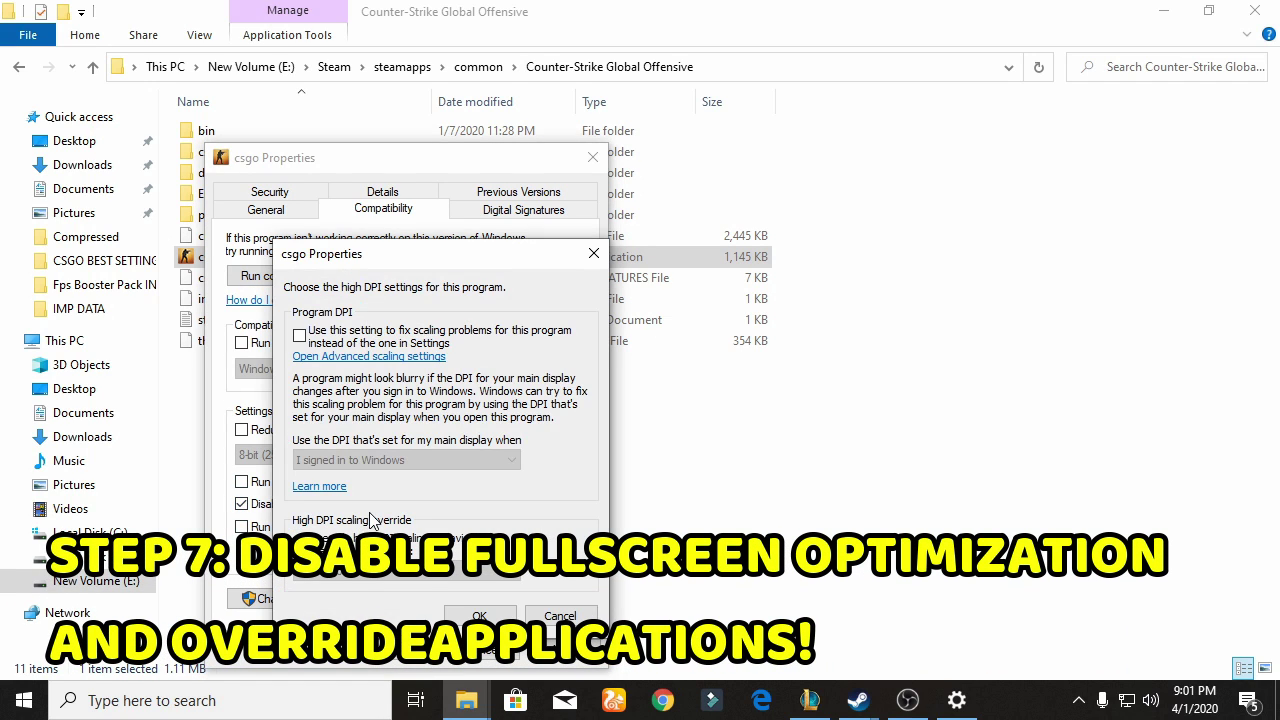
pyautogui.click(384, 536)
pyautogui.click(479, 616)
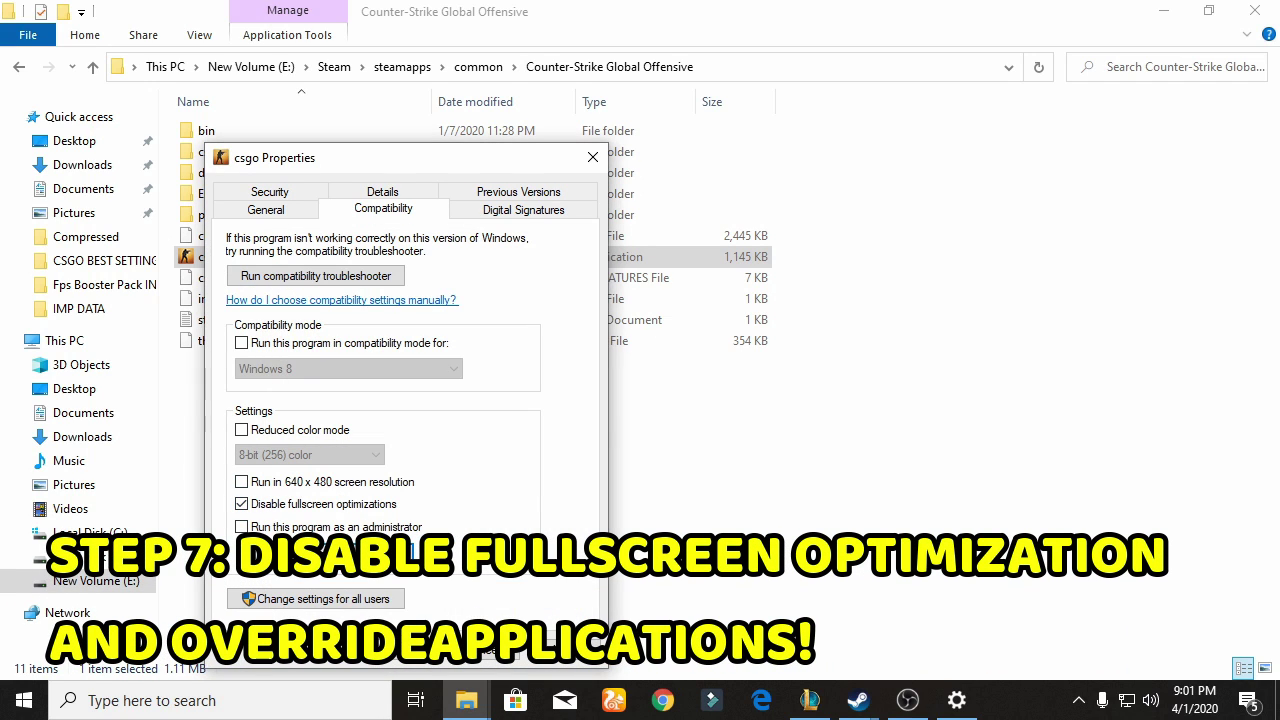
pyautogui.click(578, 650)
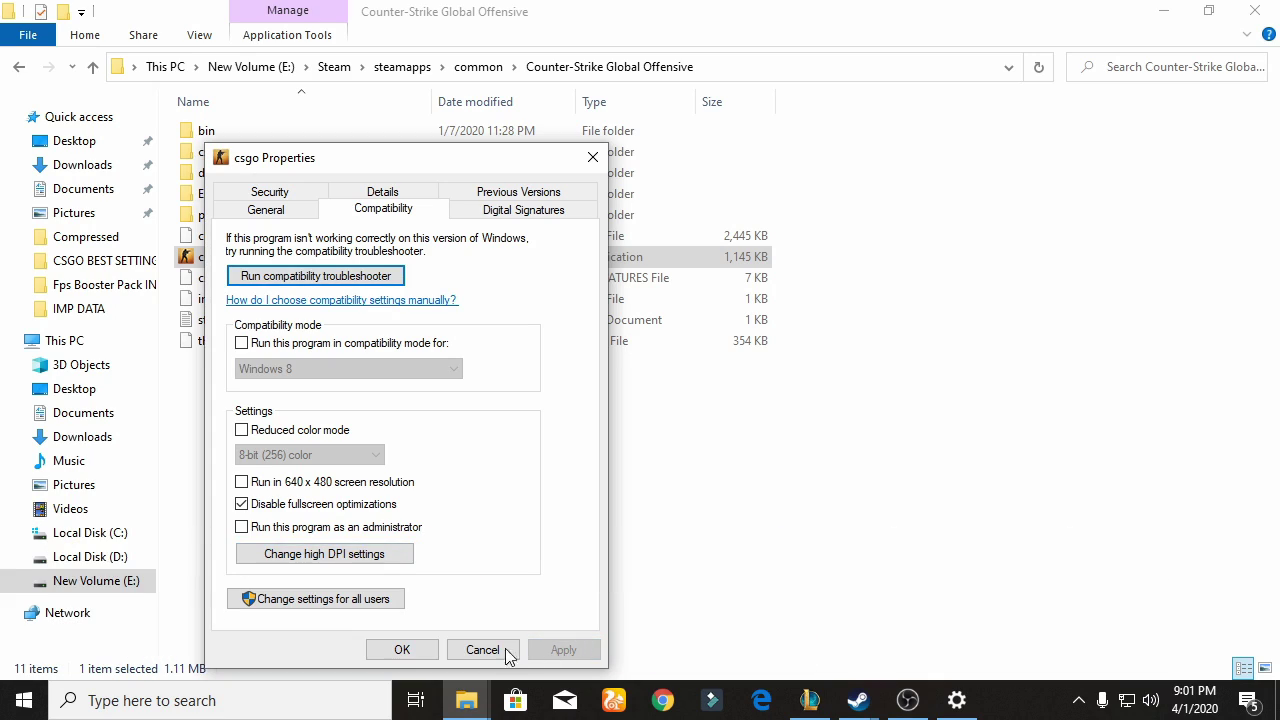
pyautogui.click(401, 650)
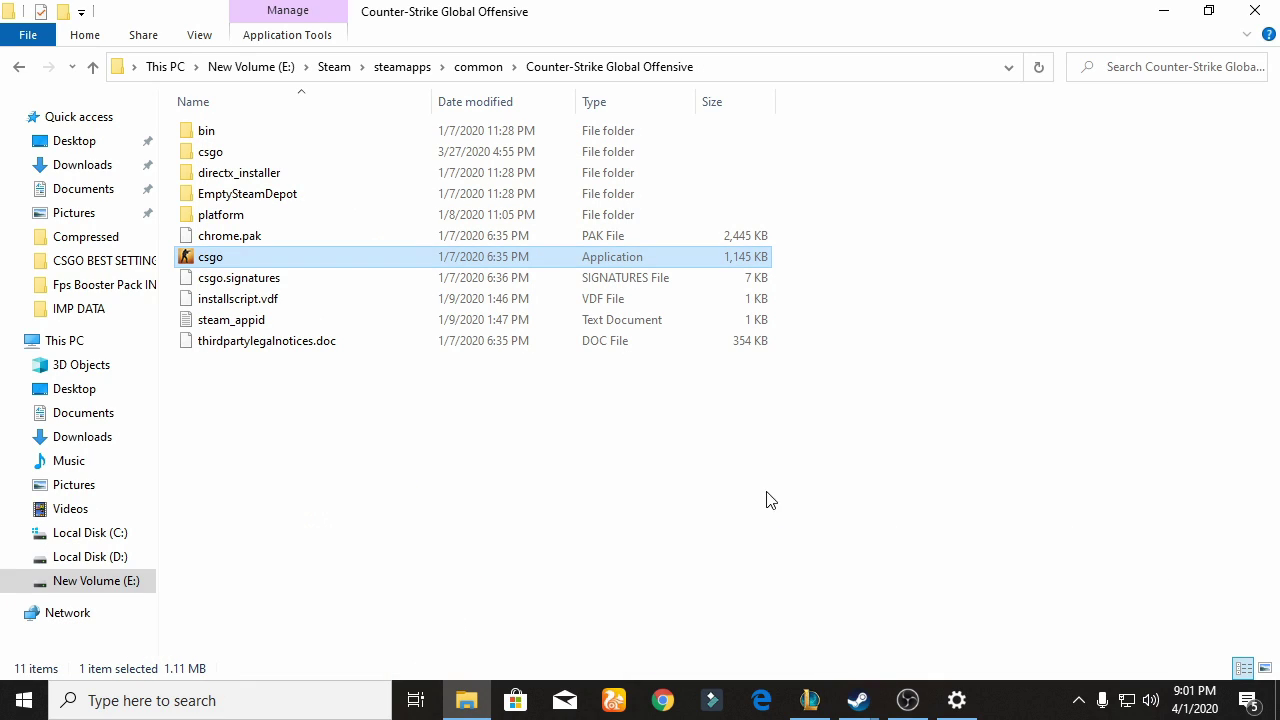
pyautogui.click(1166, 10)
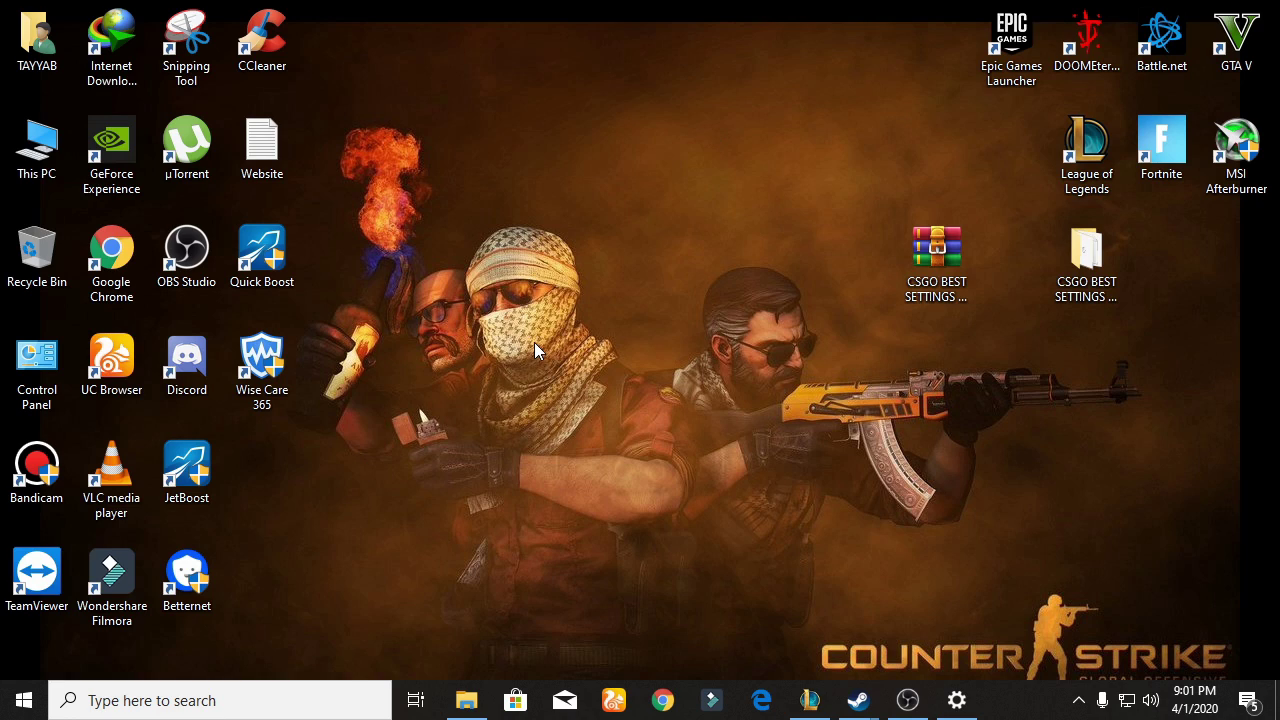
# Step: Open the Windows Temp folder by running the temp command
pyautogui.press('super+r')
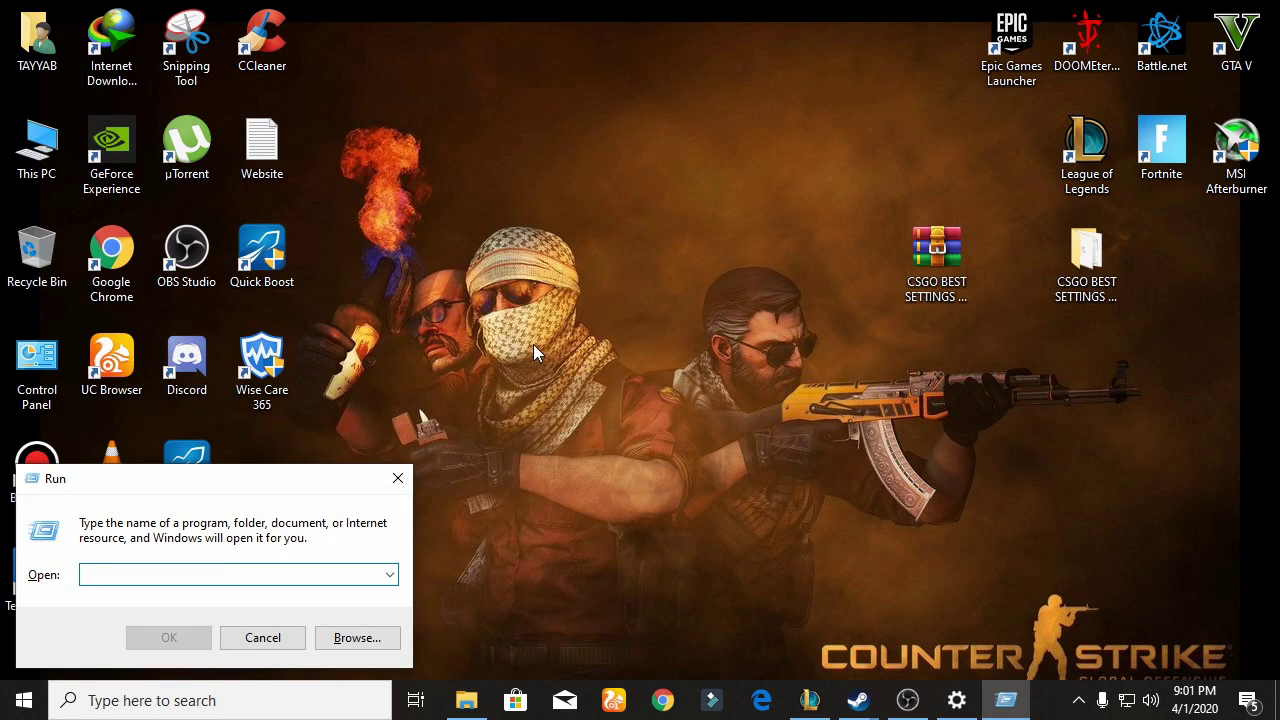
pyautogui.write('tep')
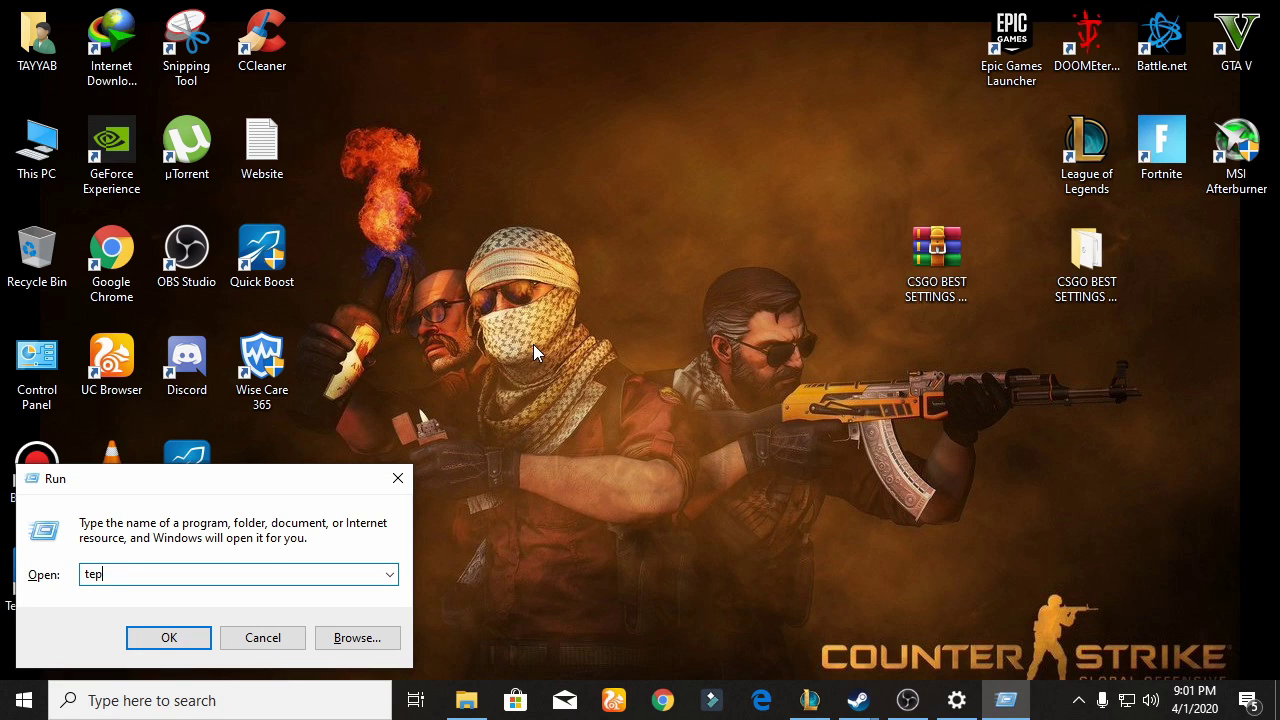
pyautogui.write('mp')
pyautogui.press('Return')
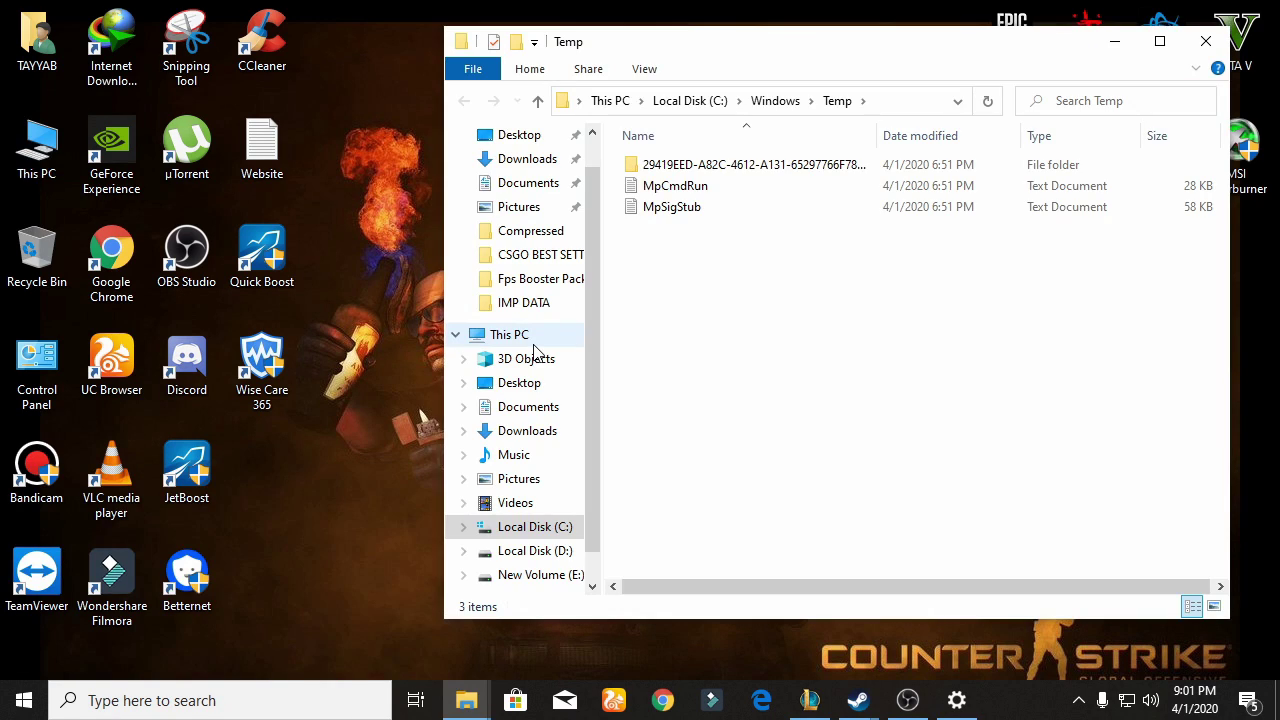
# Step: Delete all items in the C:\Windows\Temp folder and minimize its window
pyautogui.hotkey('ctrl', 'a')
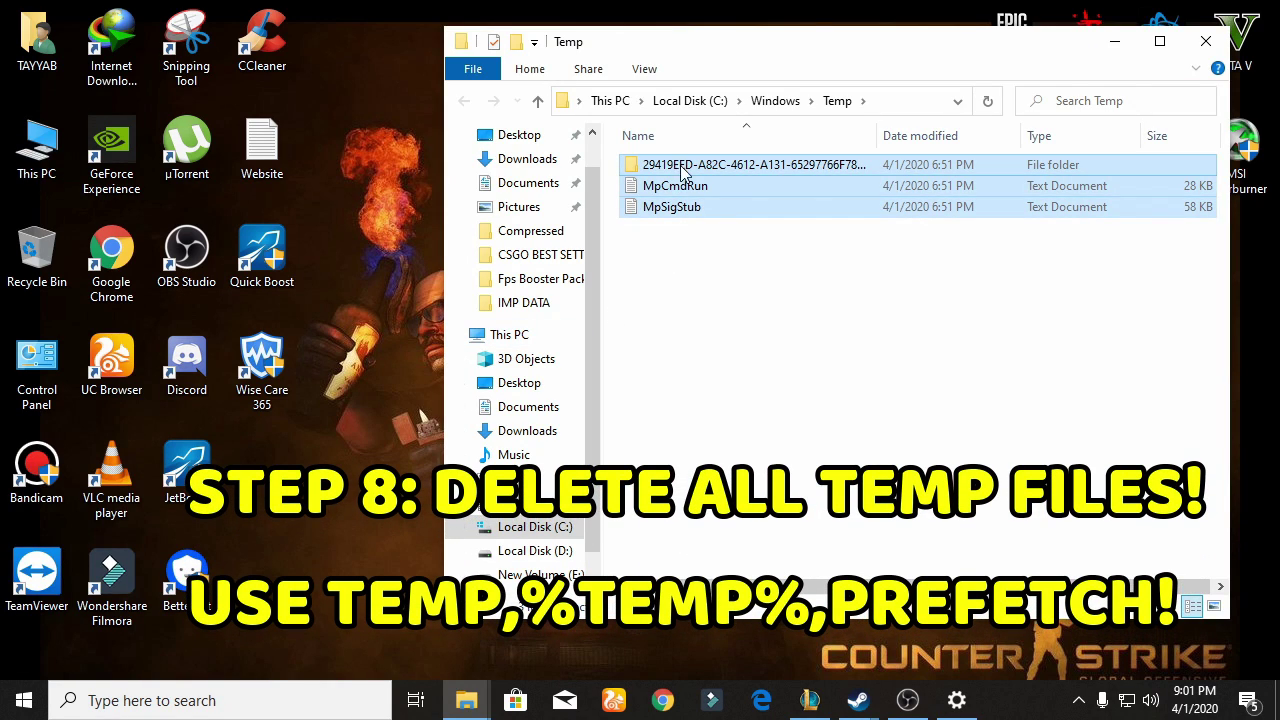
pyautogui.rightClick(685, 233)
pyautogui.click(672, 200)
pyautogui.moveTo(700, 240); pyautogui.dragTo(698, 166)
pyautogui.rightClick(698, 166)
pyautogui.click(806, 529)
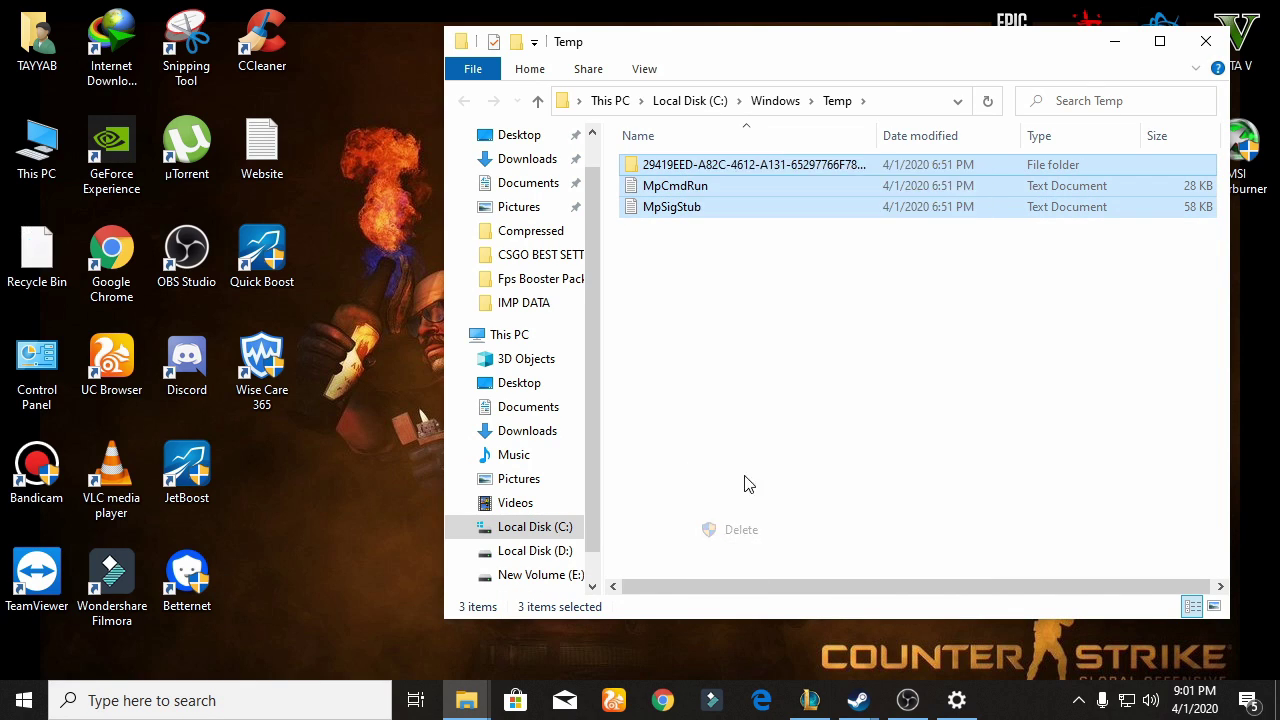
pyautogui.click(1114, 41)
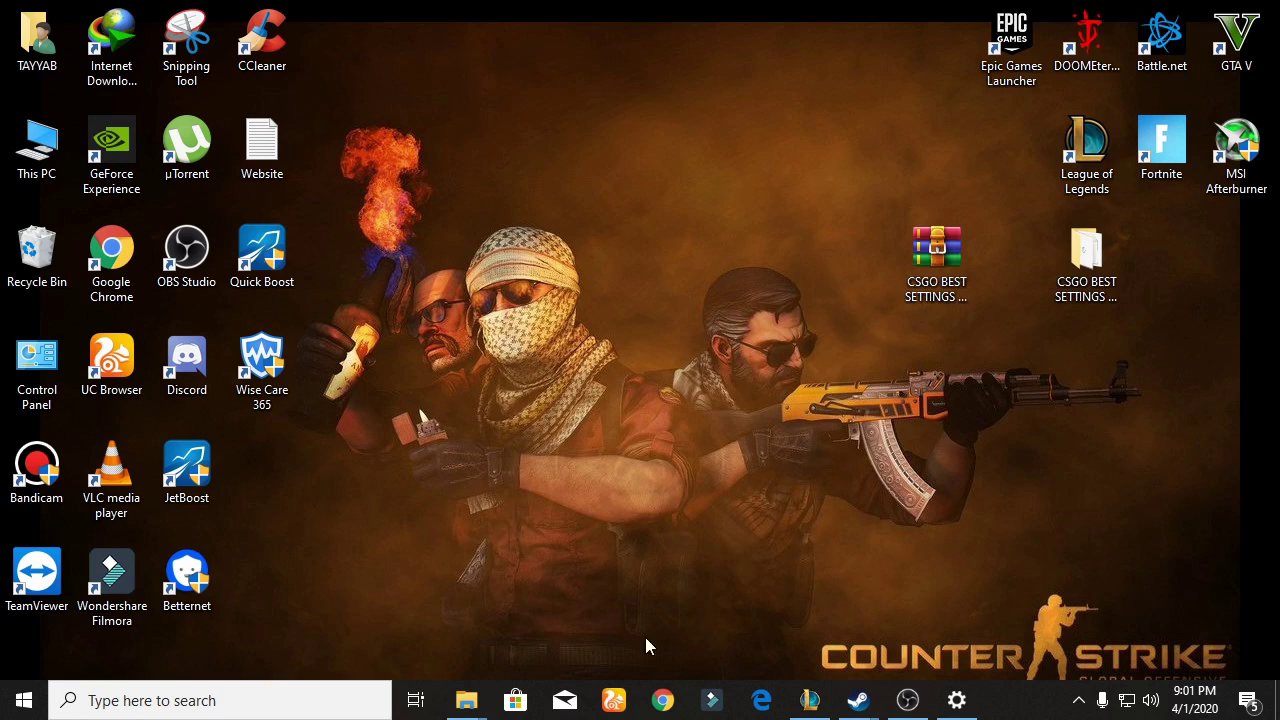
# Step: Open the user's local temporary files folder by running the %temp% command
pyautogui.press('super+r')
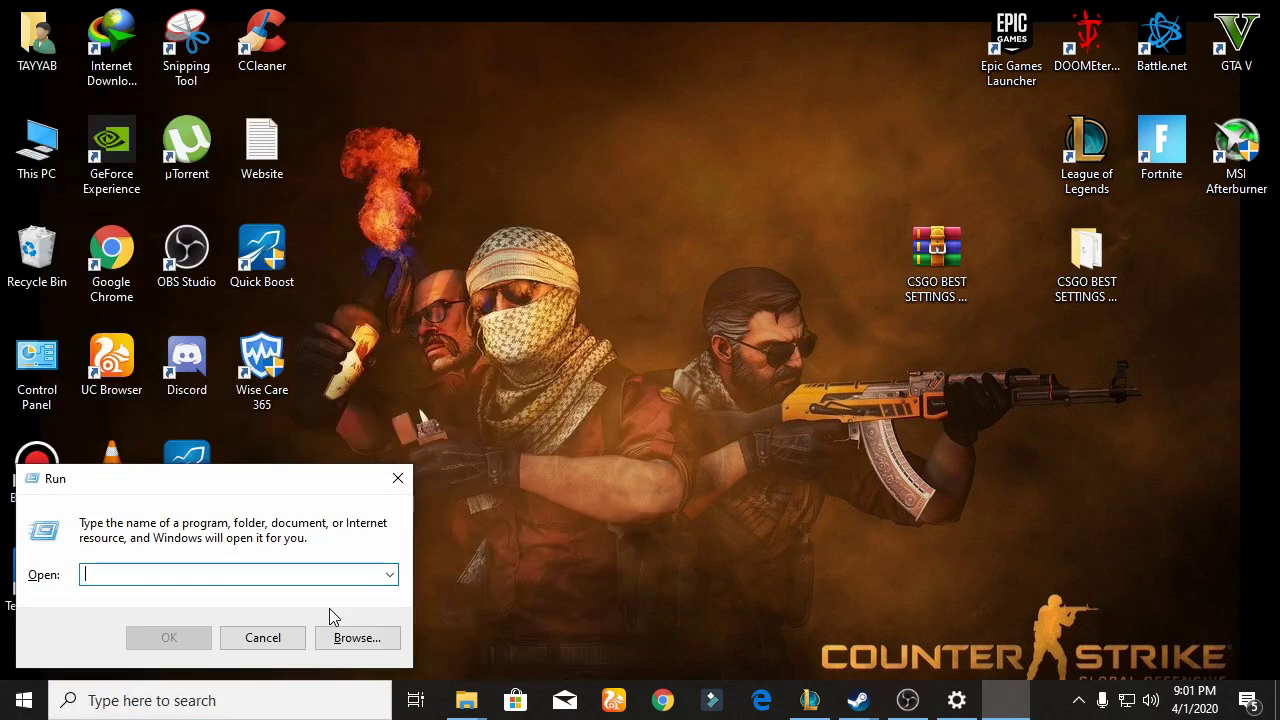
pyautogui.write('%temp%')
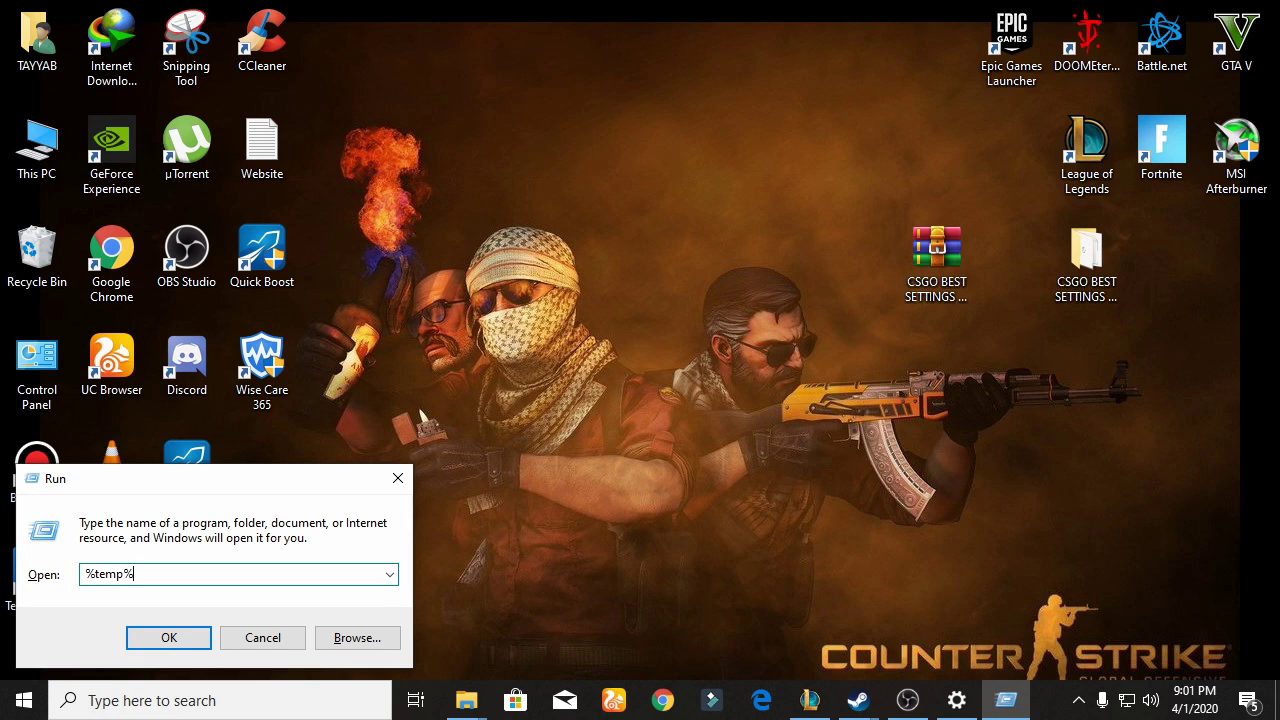
pyautogui.press('Return')
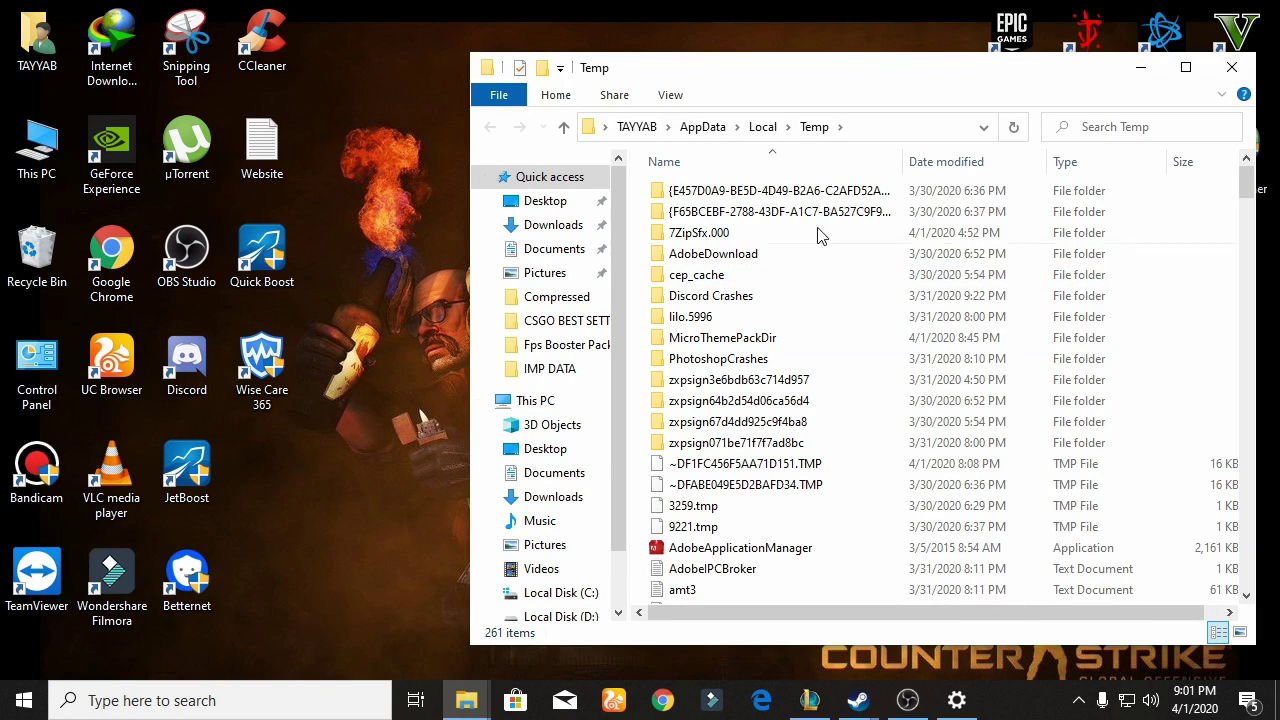
# Step: Delete all items in the maximized user Temp folder, skipping files in use for all current items, and return to the desktop
pyautogui.doubleClick(840, 73)
pyautogui.hotkey('ctrl', 'a')
pyautogui.rightClick(250, 173)
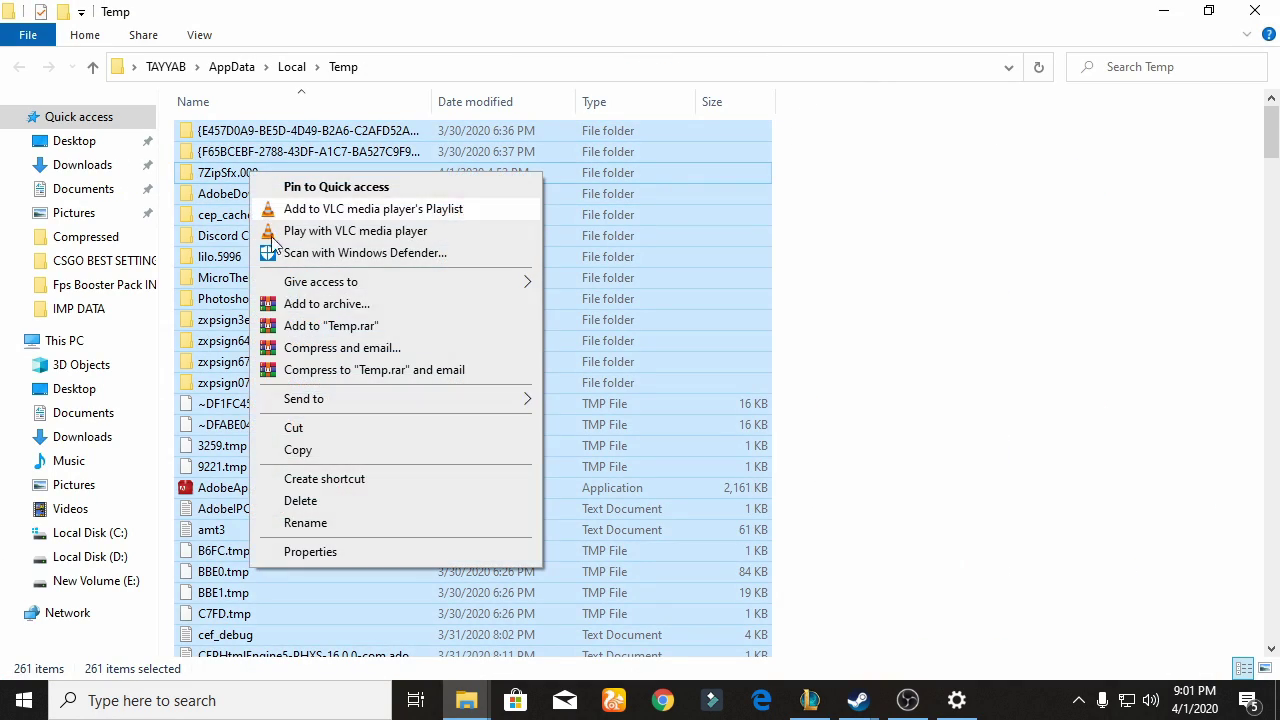
pyautogui.click(361, 507)
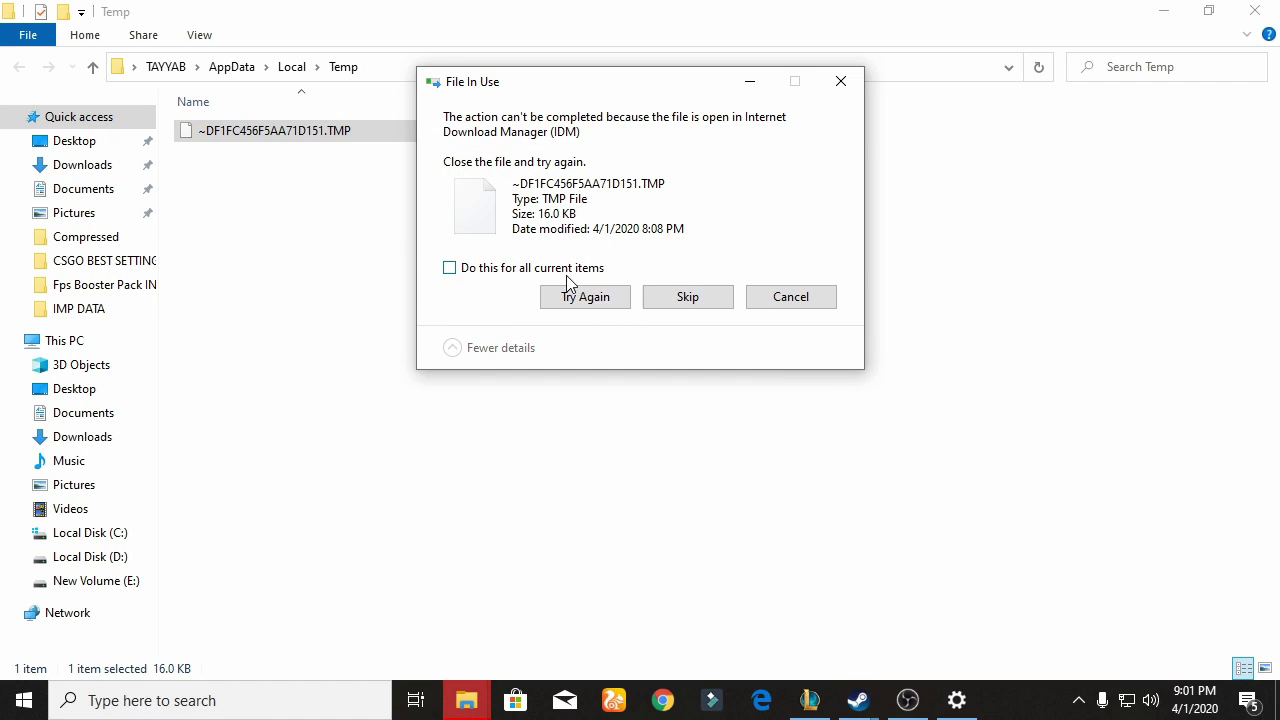
pyautogui.click(567, 276)
pyautogui.click(716, 305)
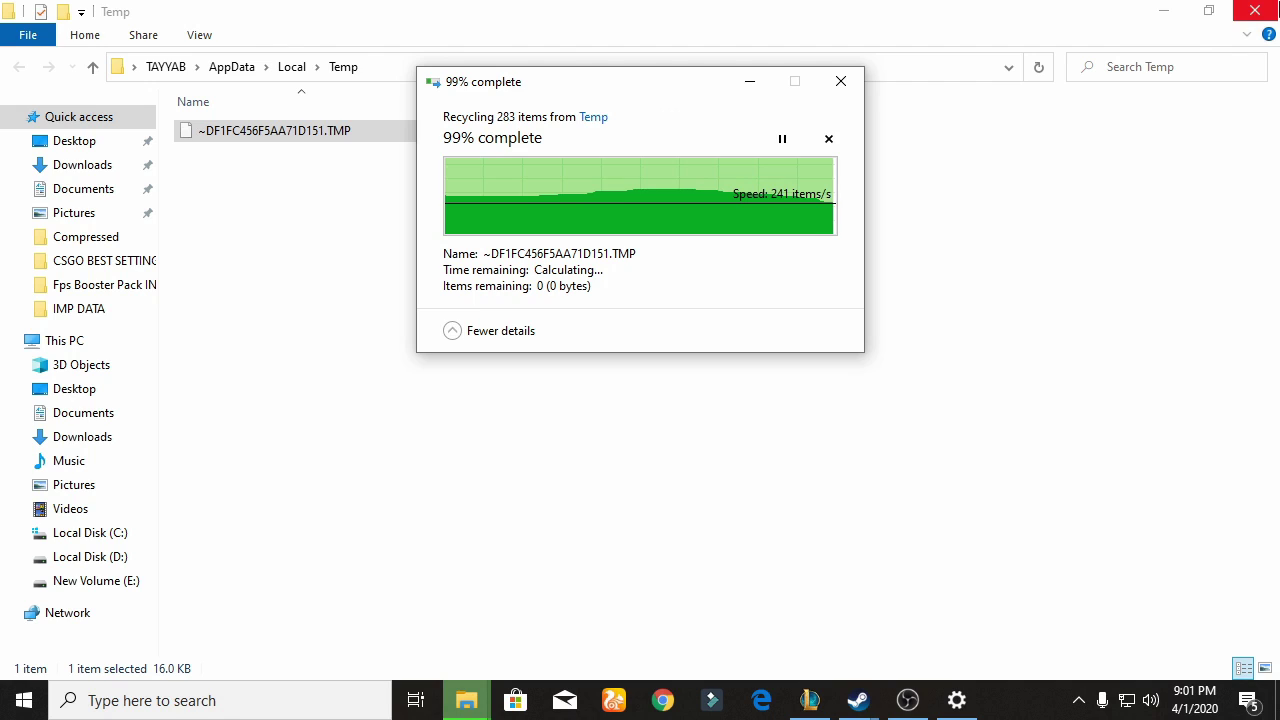
pyautogui.press('super+d')
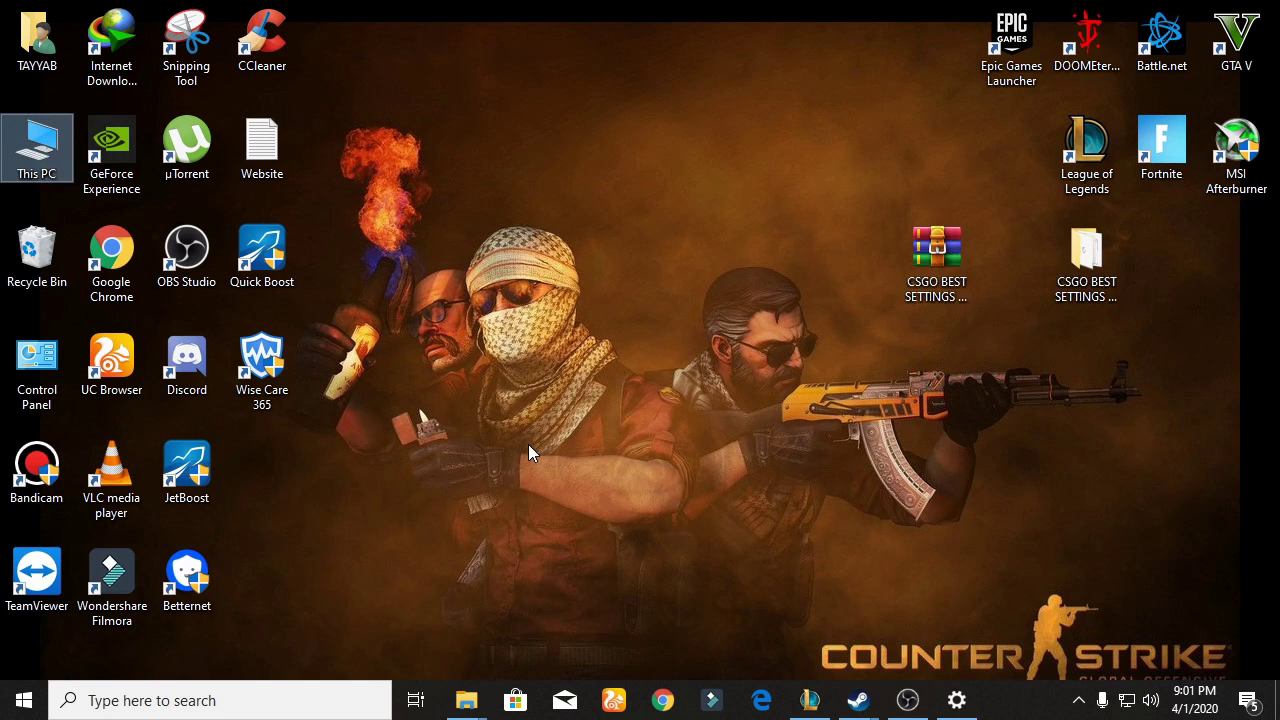
# Step: Open the Windows Prefetch folder by running the prefetch command and grant permanent access to it
pyautogui.press('super+r')
pyautogui.write('pr')
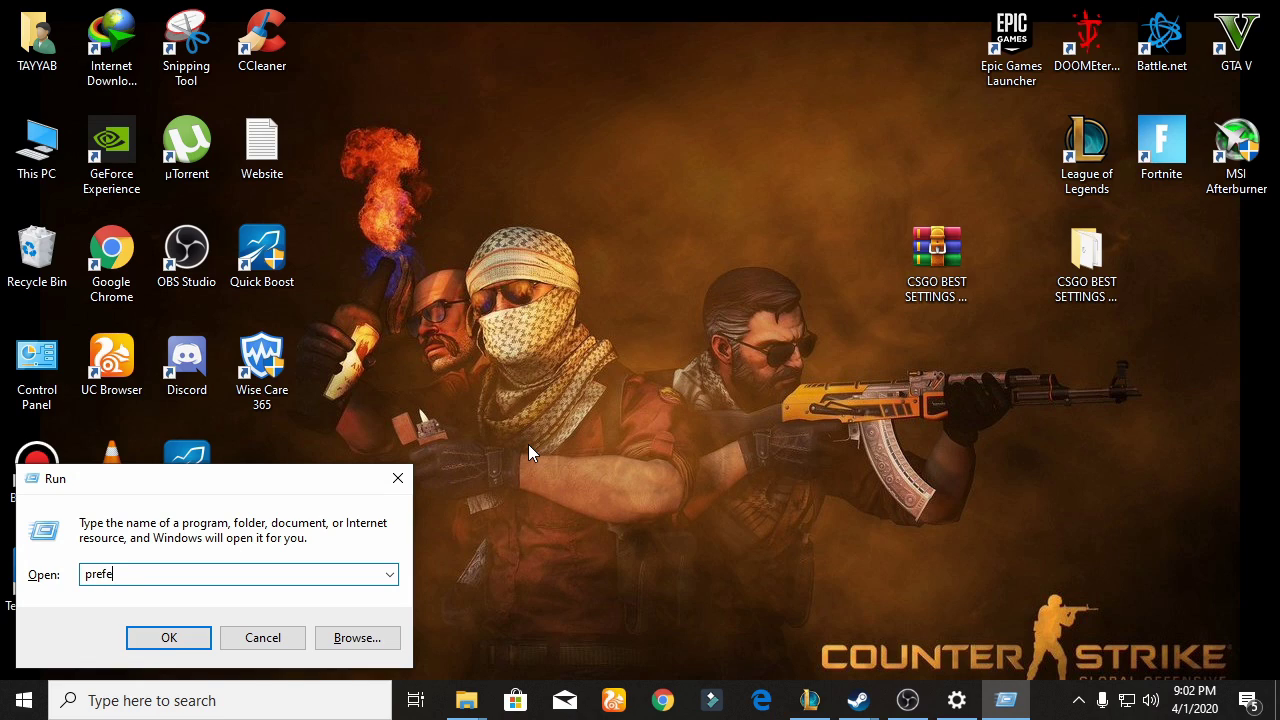
pyautogui.press('Return')
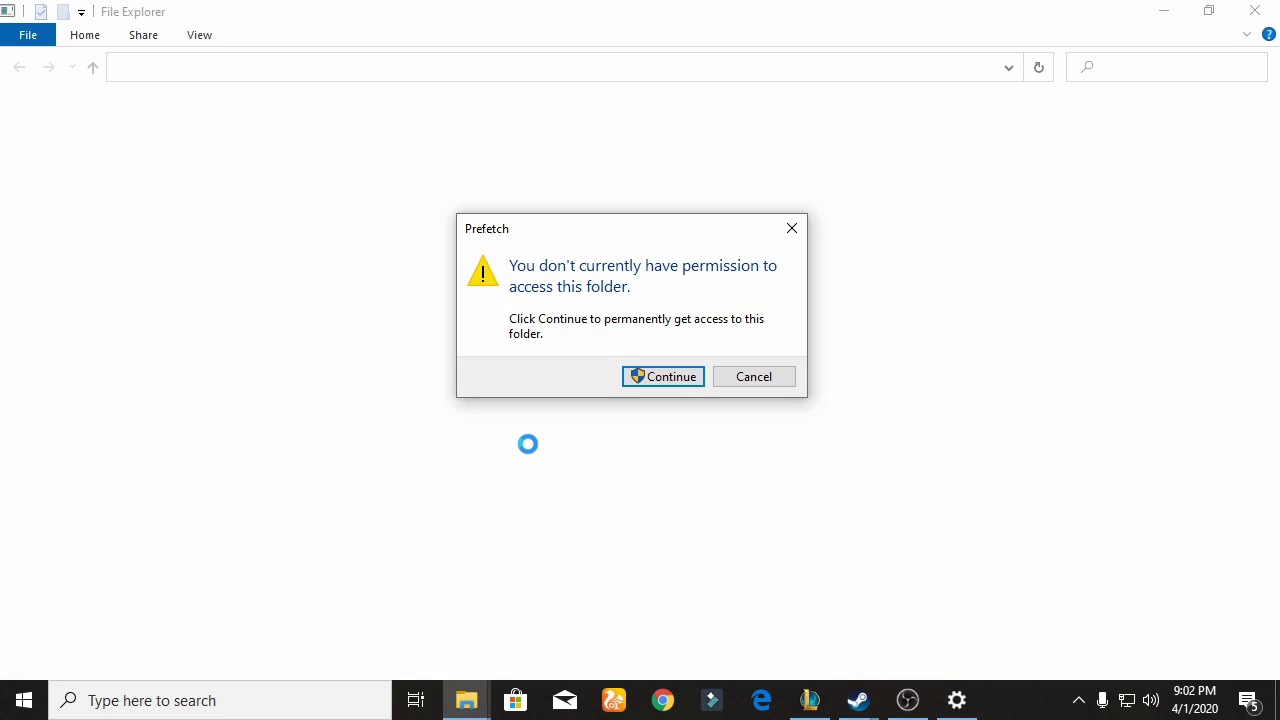
pyautogui.press('Return')
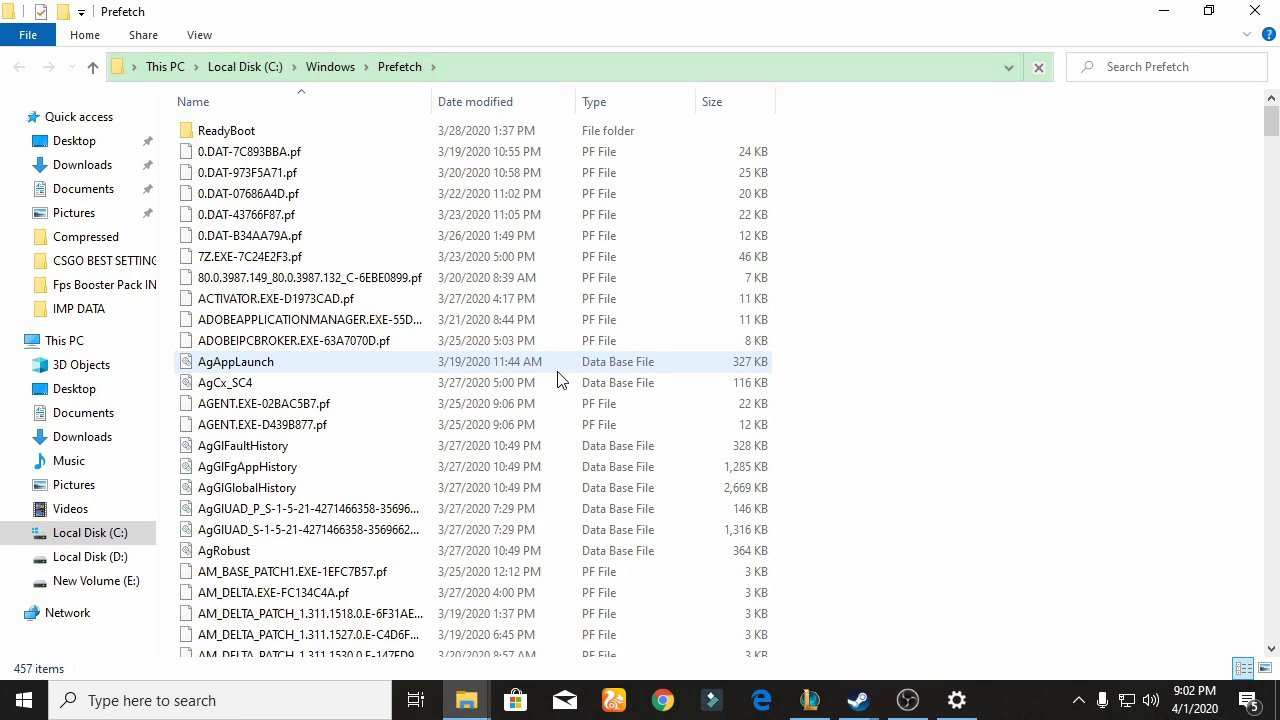
# Step: Delete the contents of the Prefetch folder, cancel the removal of the protected ReadyBoot folder, and close the window
pyautogui.hotkey('ctrl', 'a')
pyautogui.rightClick(199, 208)
pyautogui.click(316, 465)
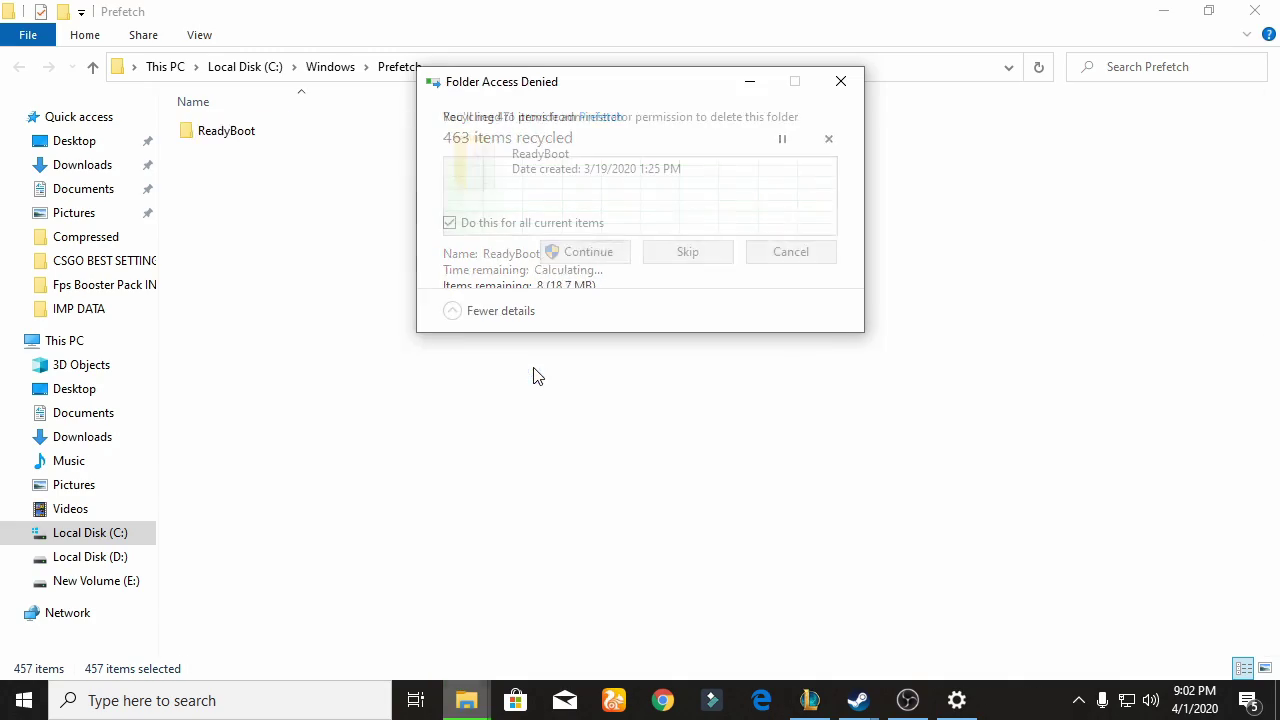
pyautogui.click(628, 262)
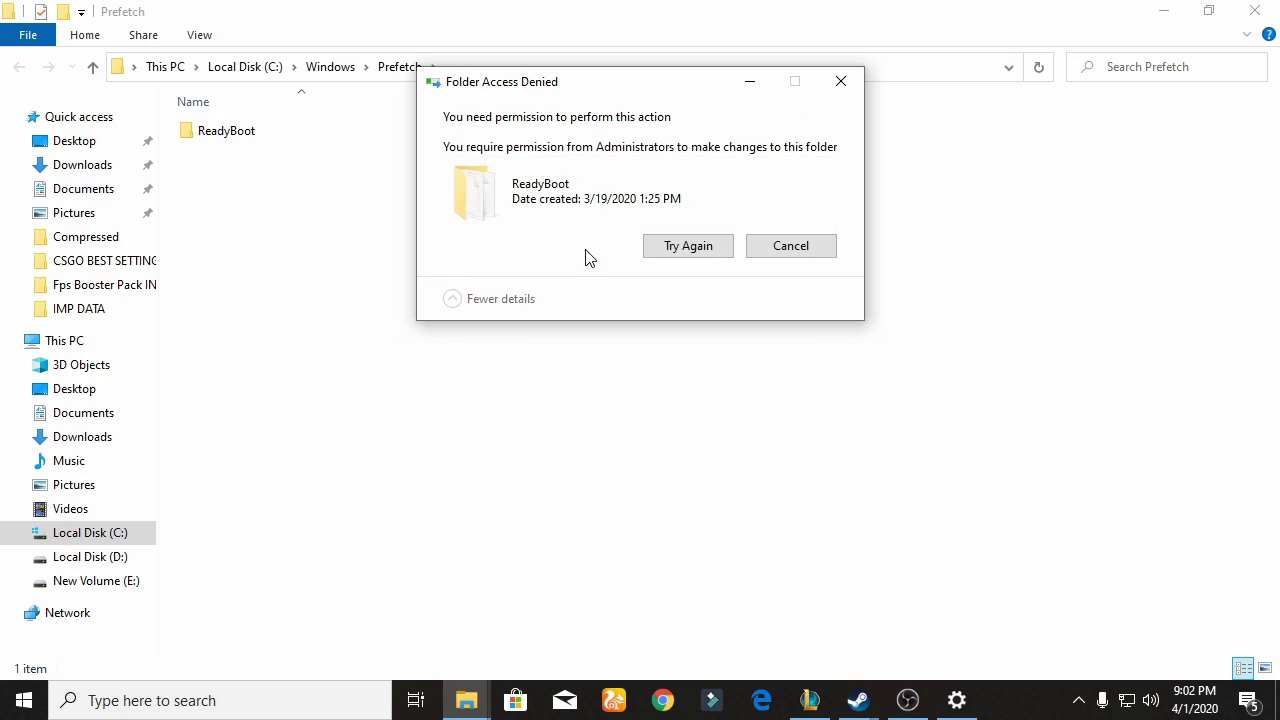
pyautogui.click(826, 245)
pyautogui.click(1258, 11)
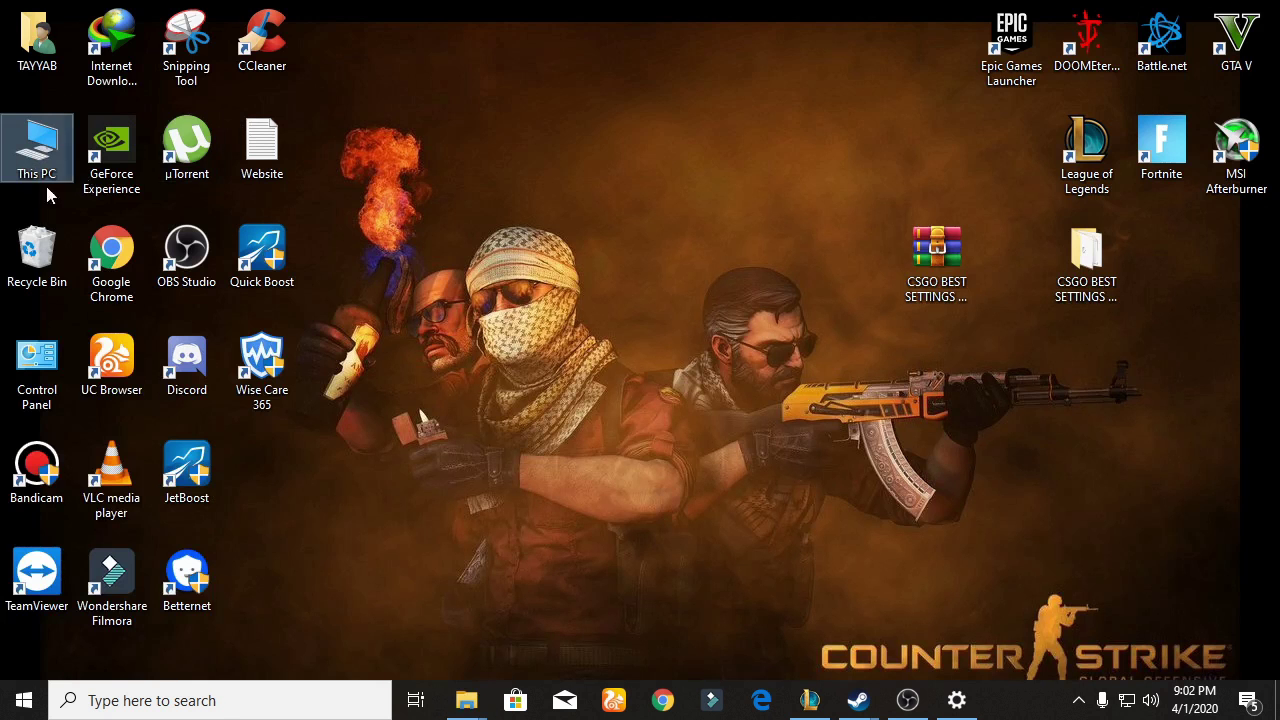
# Step: Empty the Recycle Bin, permanently deleting all of its items
pyautogui.rightClick(30, 252)
pyautogui.click(175, 307)
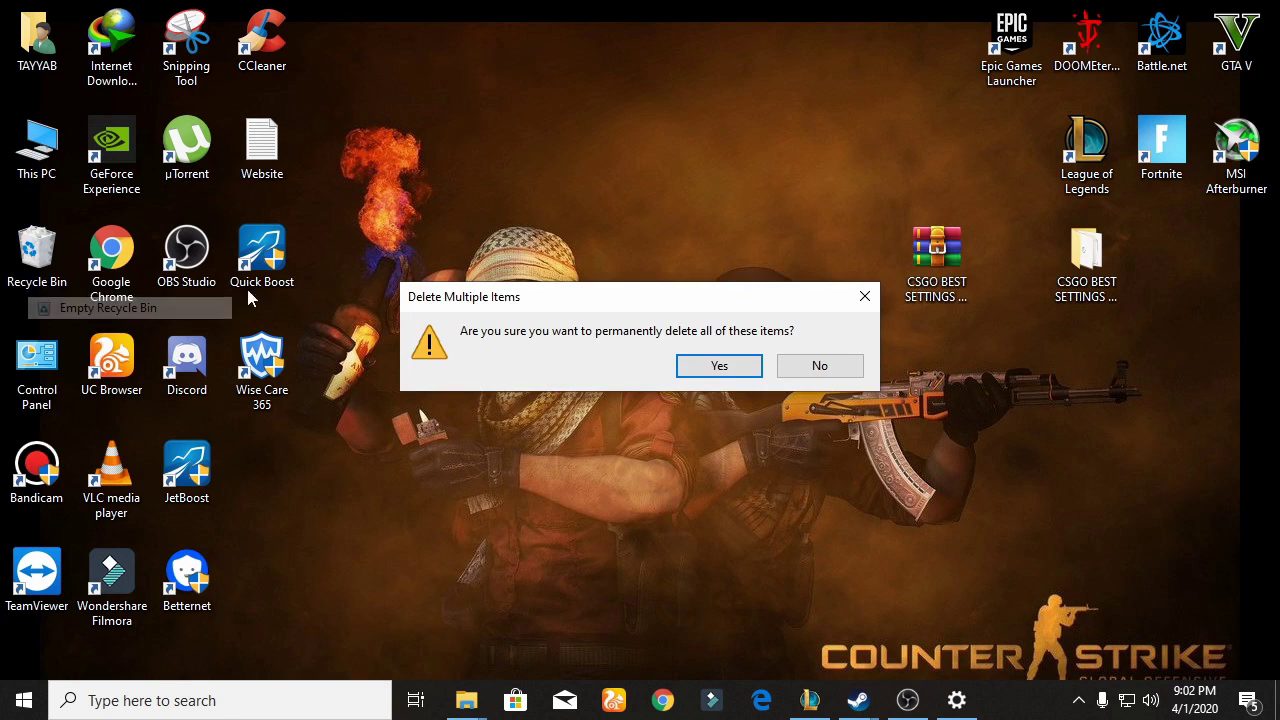
pyautogui.click(704, 362)
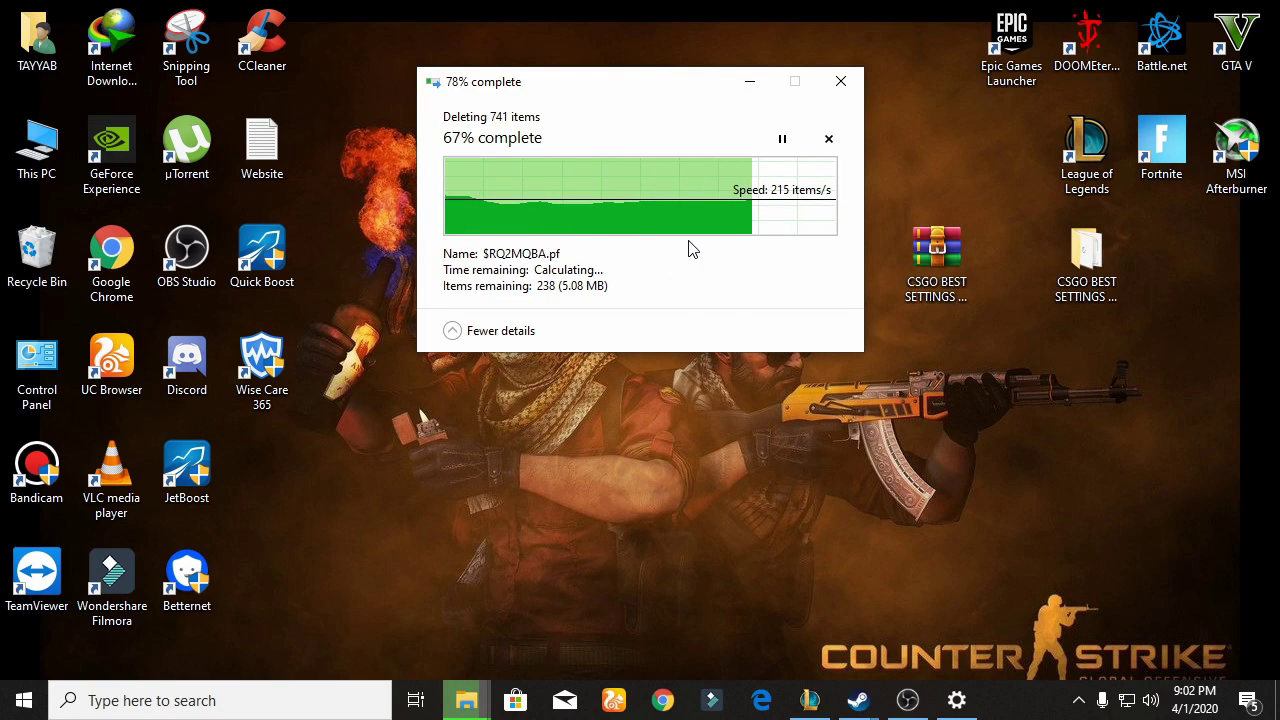
# Step: Run TimerResolution as administrator from the CSGO BEST SETTINGS BY ONTREND folder and minimize both the folder and the timer window
pyautogui.doubleClick(1110, 260)
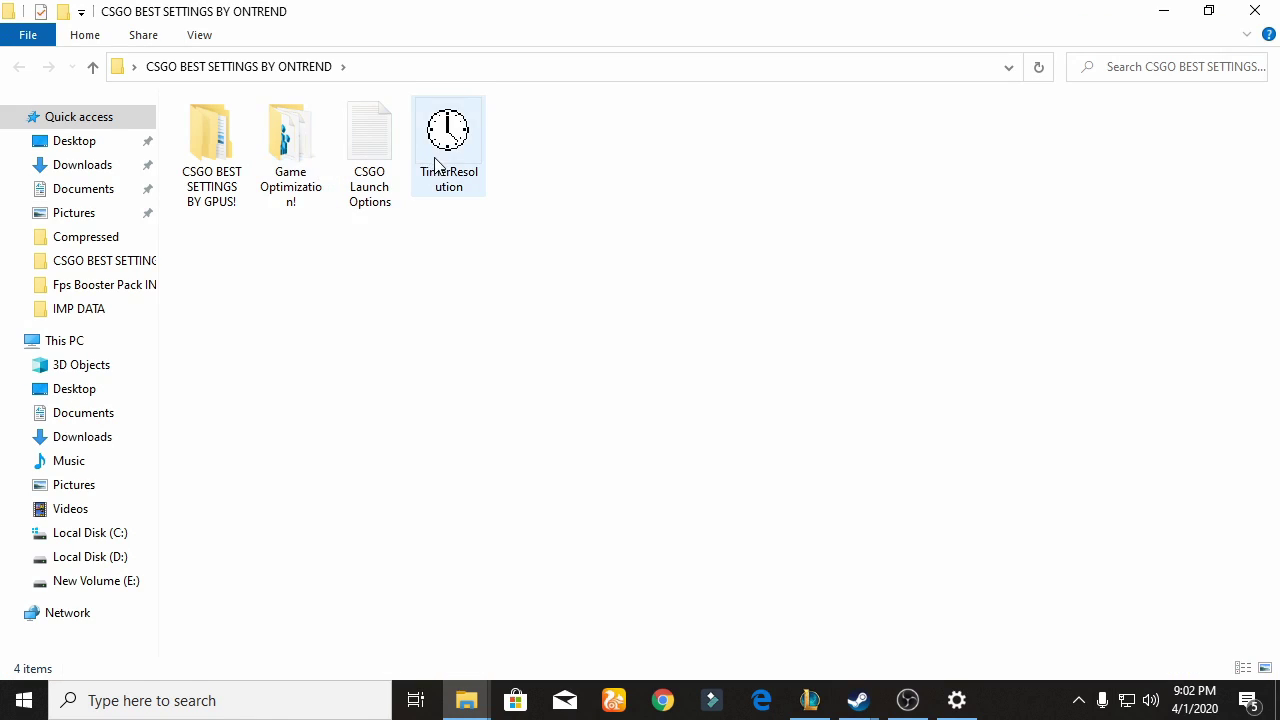
pyautogui.click(437, 163)
pyautogui.rightClick(451, 141)
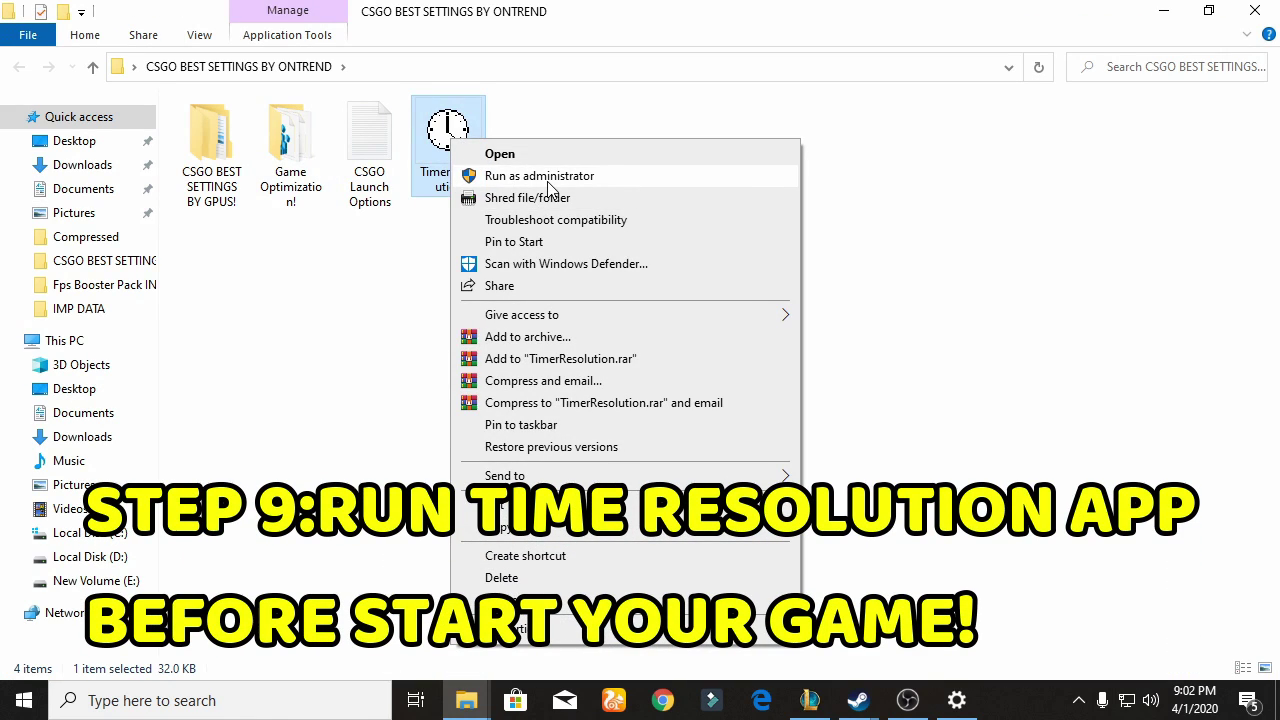
pyautogui.click(547, 180)
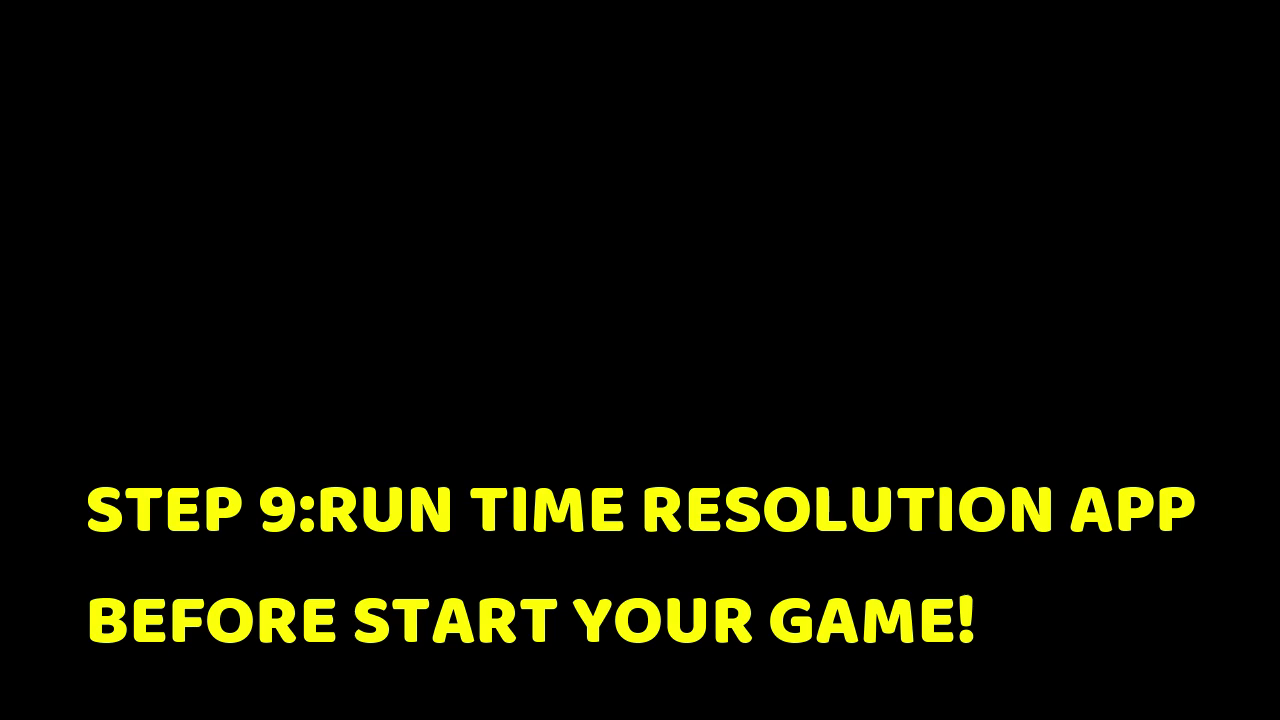
pyautogui.hotkey('alt', 'y')
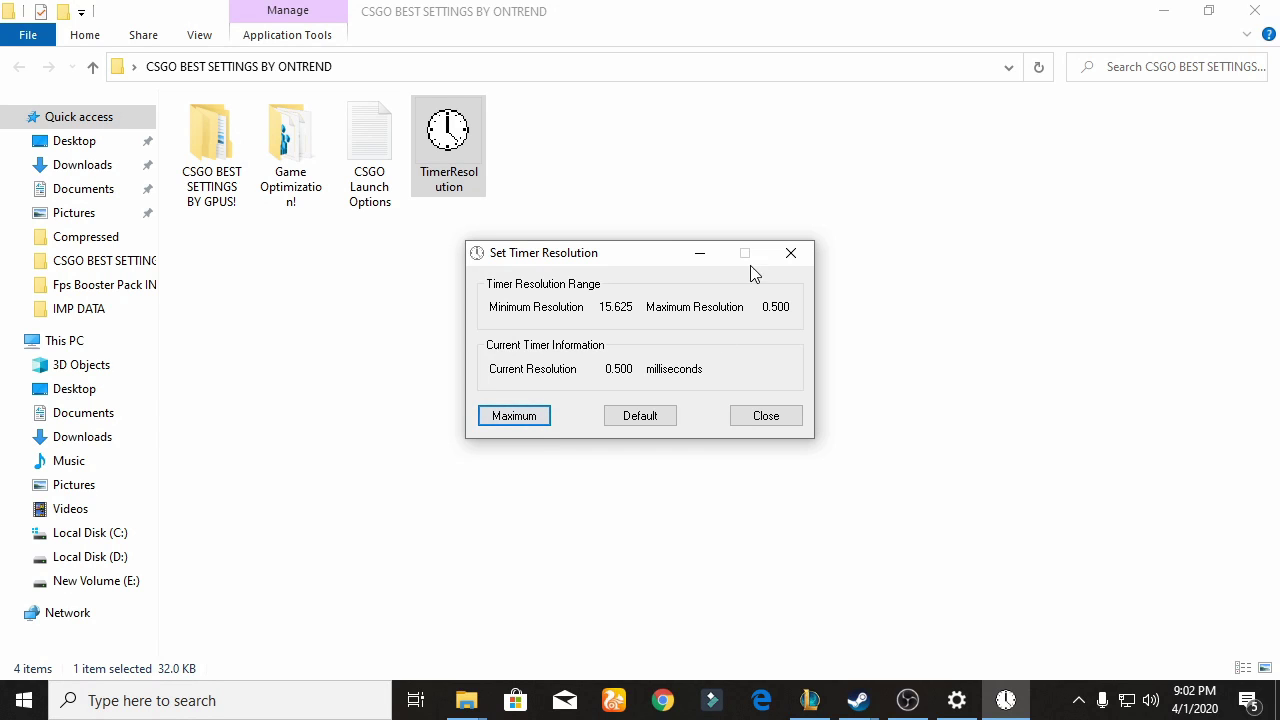
pyautogui.click(1164, 10)
pyautogui.click(697, 258)
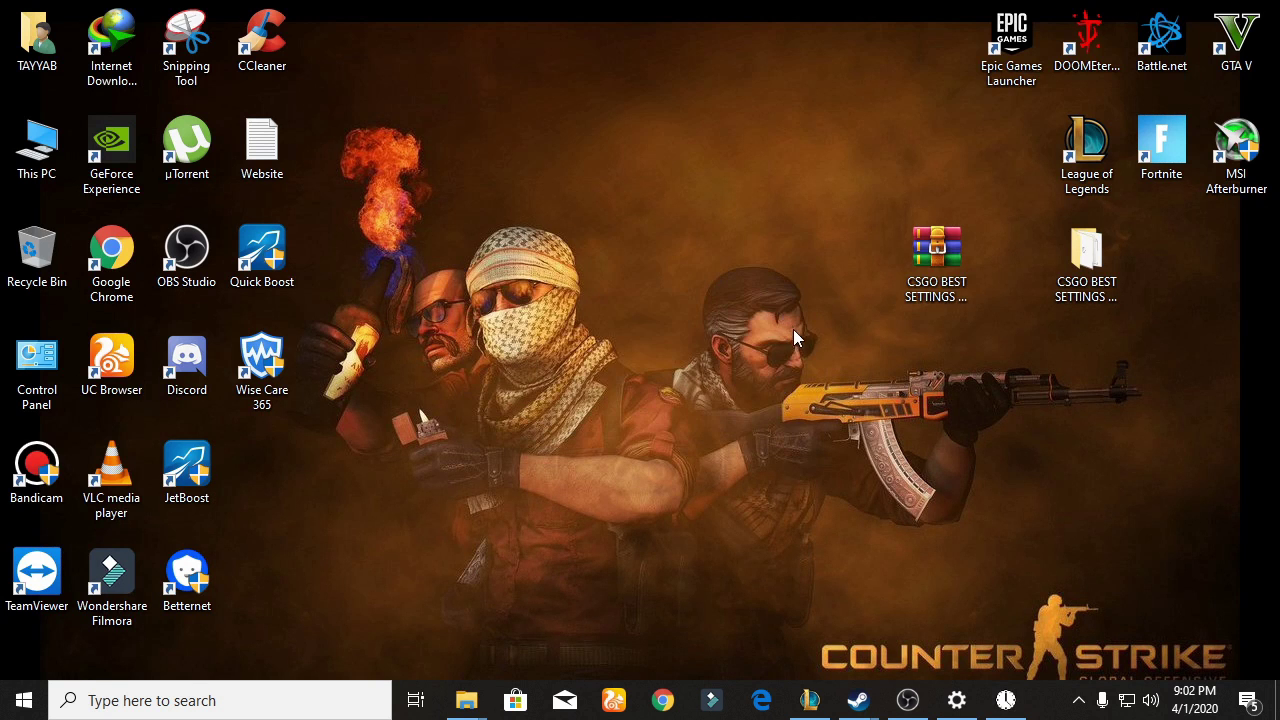
# Step: Switch to Steam and look through the Counter-Strike: Global Offensive page in the library
pyautogui.moveTo(858, 700)
pyautogui.click(860, 625)
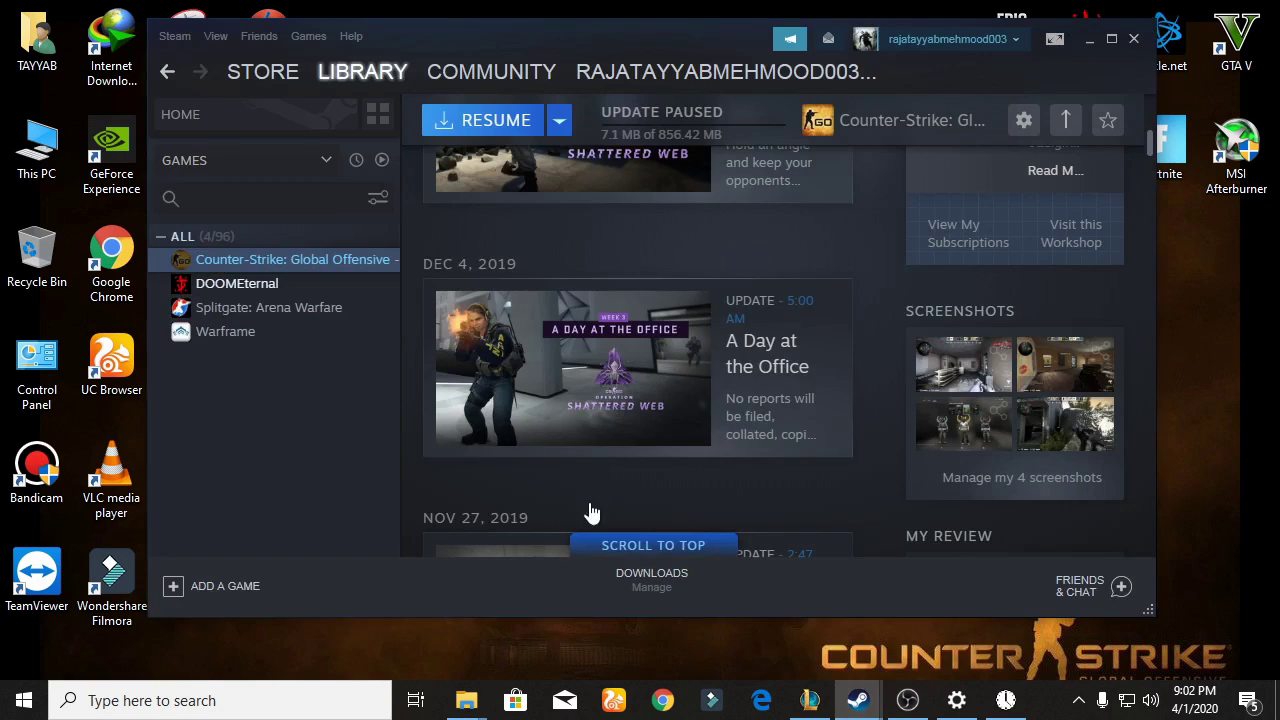
pyautogui.scroll(-5, 503, 414)
pyautogui.scroll(3, 406, 275)
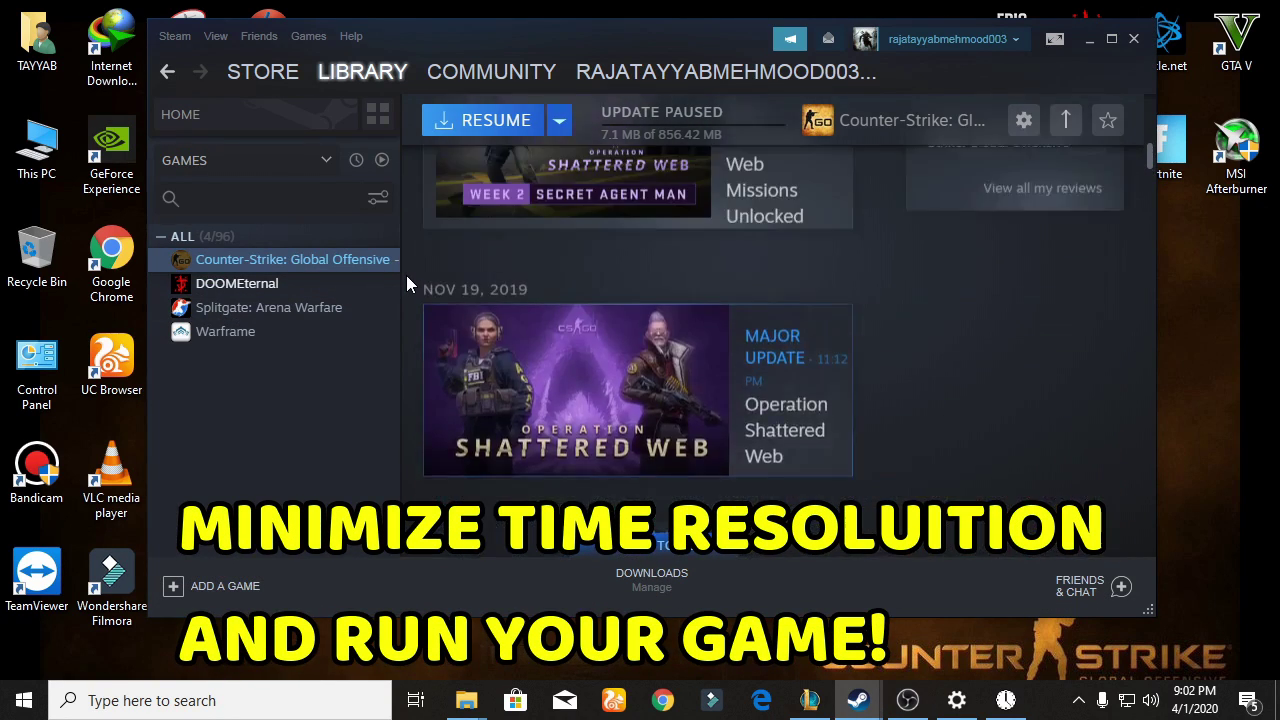